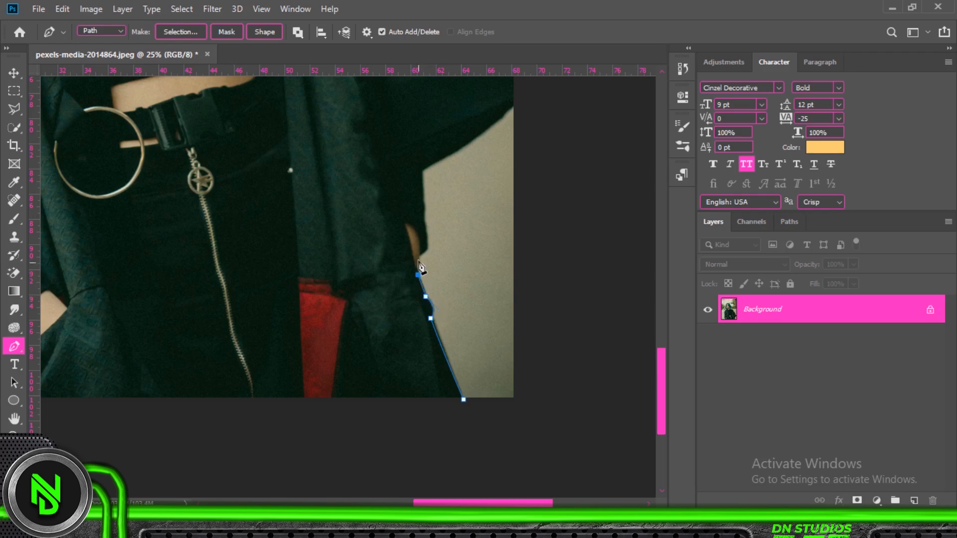
# Trace the pen path up the right edge of the coat, from the hip around the sleeve towards the shoulder.
pyautogui.click(418, 129)
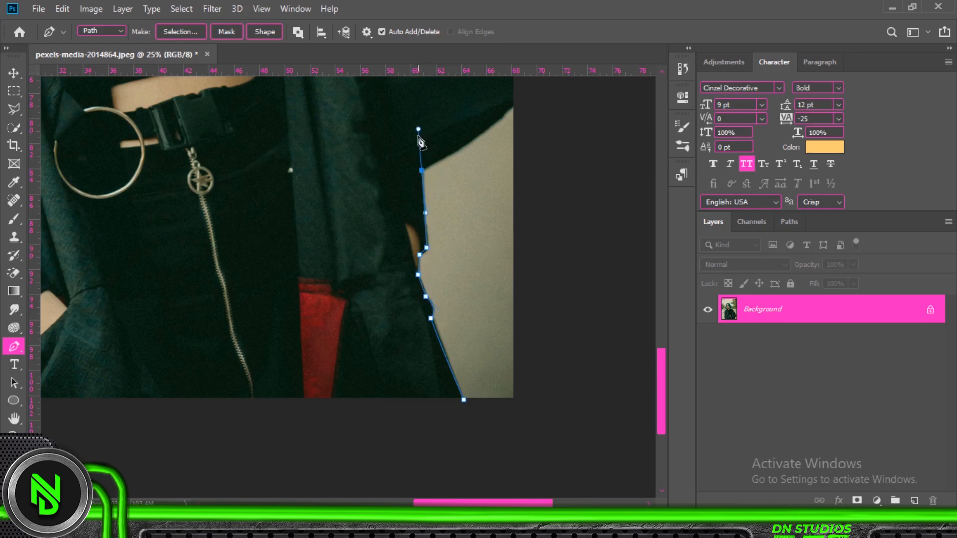
pyautogui.moveTo(384, 146); pyautogui.dragTo(265, 351)
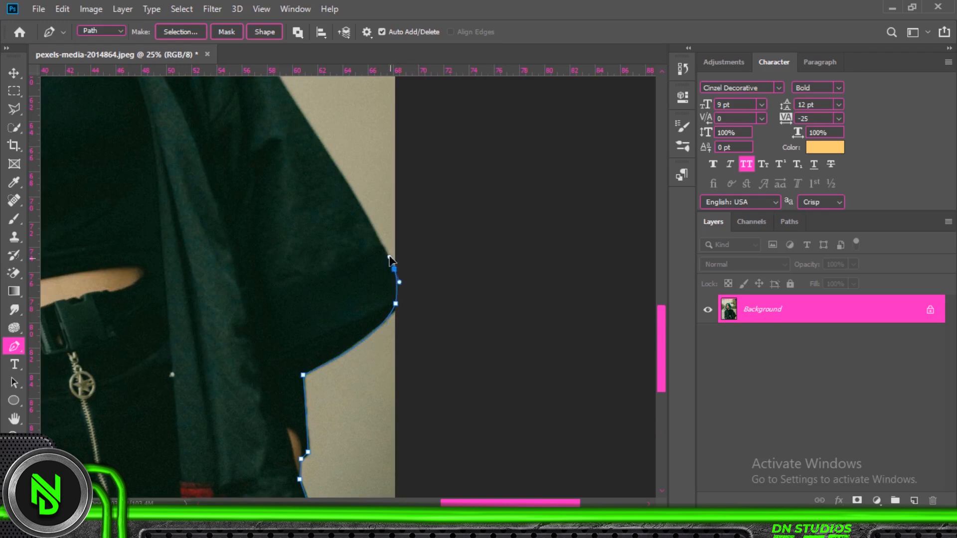
pyautogui.moveTo(319, 246); pyautogui.dragTo(364, 374)
pyautogui.click(368, 260)
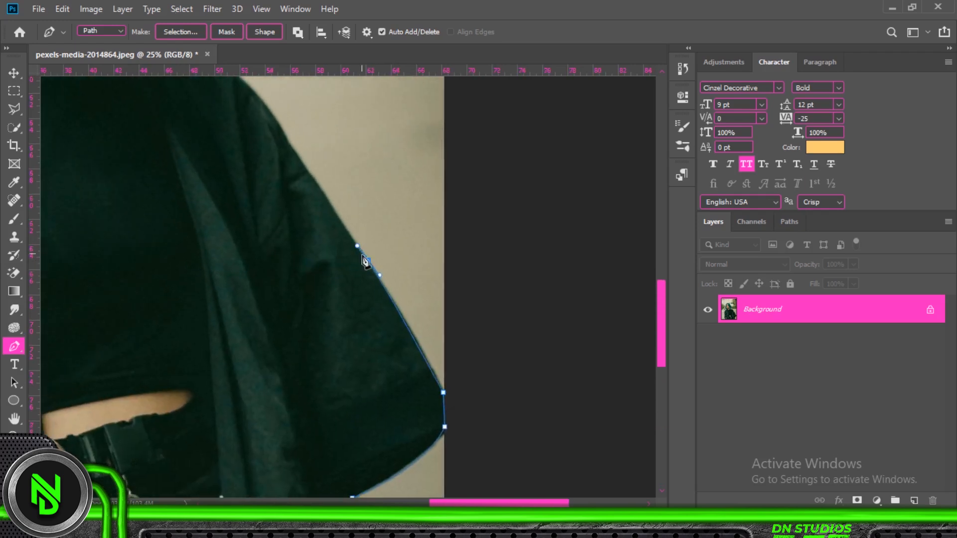
pyautogui.keyDown('alt'); pyautogui.click(368, 260); pyautogui.keyUp('alt')
pyautogui.moveTo(318, 253); pyautogui.dragTo(410, 402)
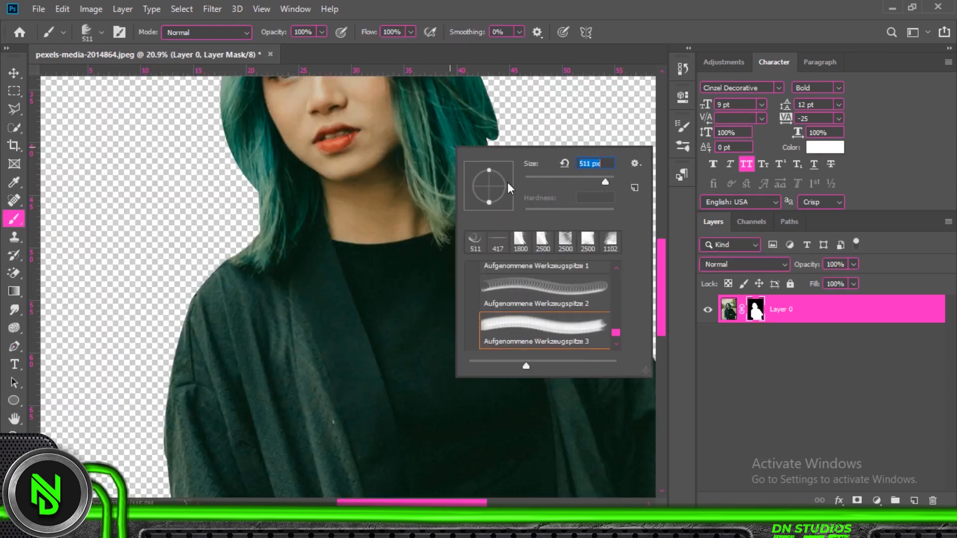
# Paint soft hair edges back on the layer mask down the right side of the hair with a 511 px brush.
pyautogui.moveTo(479, 138)
pyautogui.mouseDown()
pyautogui.moveTo(486, 167)
pyautogui.moveTo(491, 142)
pyautogui.mouseUp()
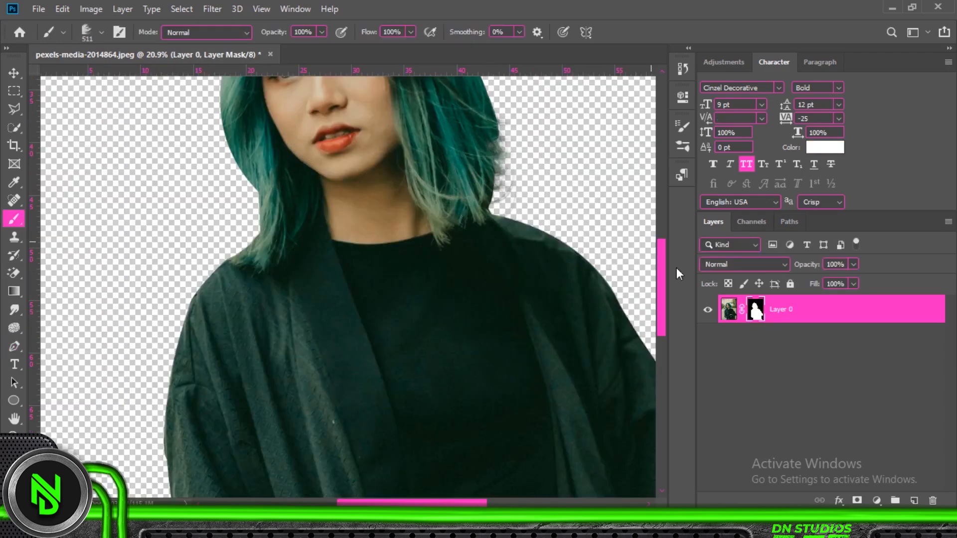
pyautogui.moveTo(662, 268); pyautogui.dragTo(661, 219)
pyautogui.moveTo(457, 258)
pyautogui.mouseDown()
pyautogui.moveTo(471, 345)
pyautogui.moveTo(479, 393)
pyautogui.mouseUp()
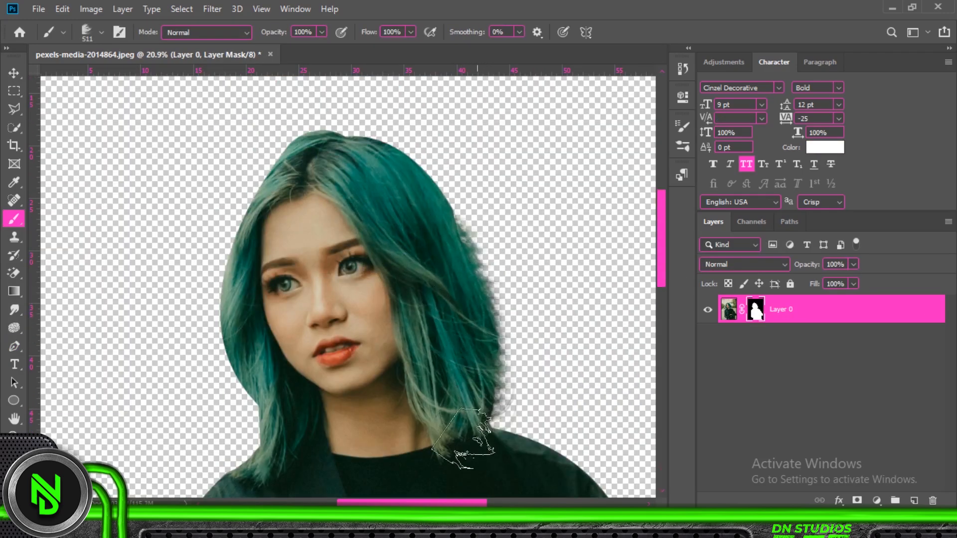
# Switch to the 1811 px loose-strand hair brush and rotate its tip to follow the hair direction.
pyautogui.rightClick(478, 313)
pyautogui.click(597, 482)
pyautogui.click(591, 296)
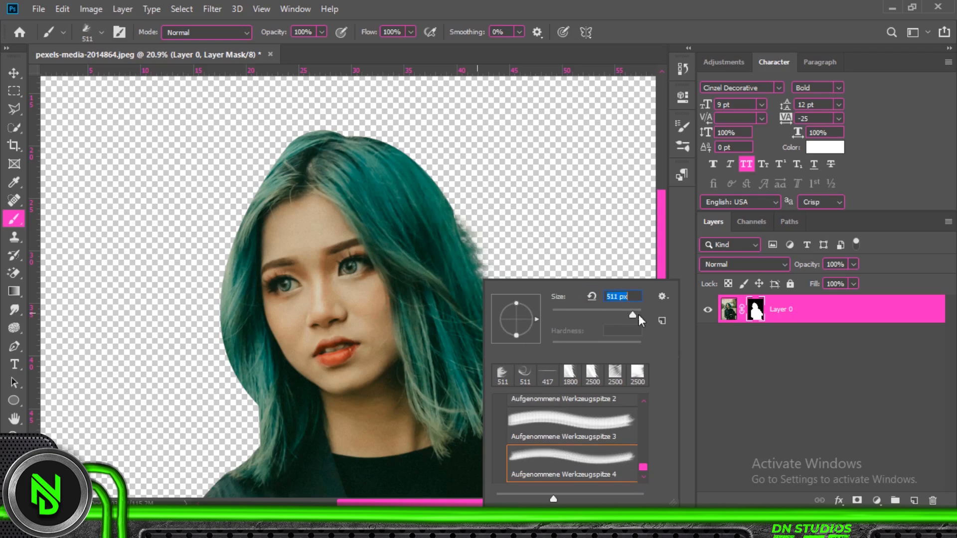
pyautogui.click(429, 339)
pyautogui.rightClick(376, 289)
pyautogui.moveTo(435, 319); pyautogui.dragTo(421, 341)
pyautogui.moveTo(533, 315)
pyautogui.mouseDown()
pyautogui.moveTo(512, 315)
pyautogui.moveTo(535, 315)
pyautogui.mouseUp()
pyautogui.click(345, 289)
pyautogui.rightClick(379, 314)
pyautogui.moveTo(422, 340); pyautogui.dragTo(416, 340)
pyautogui.click(346, 275)
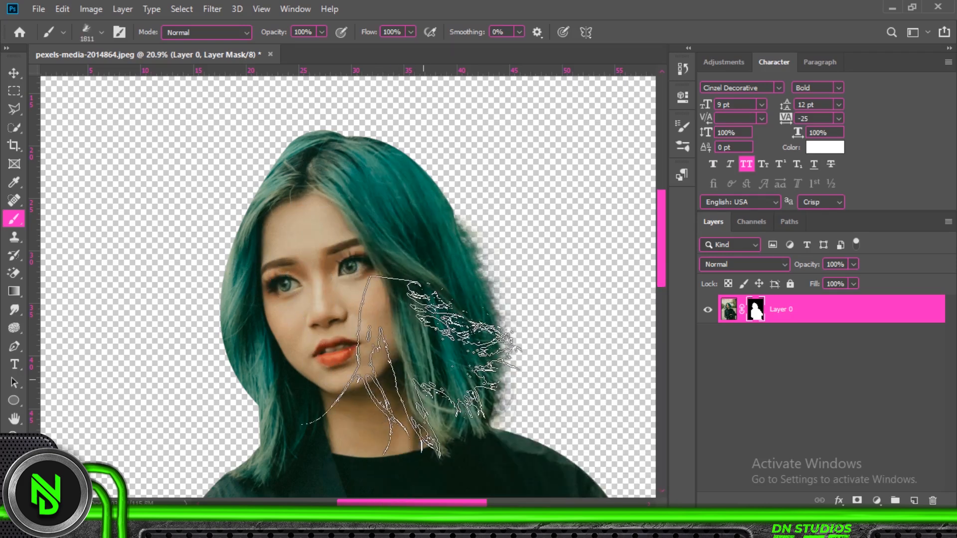
# Paint loose strands on the layer mask along the left side of the hair with the 1811 px hair brush.
pyautogui.rightClick(405, 342)
pyautogui.click(277, 400)
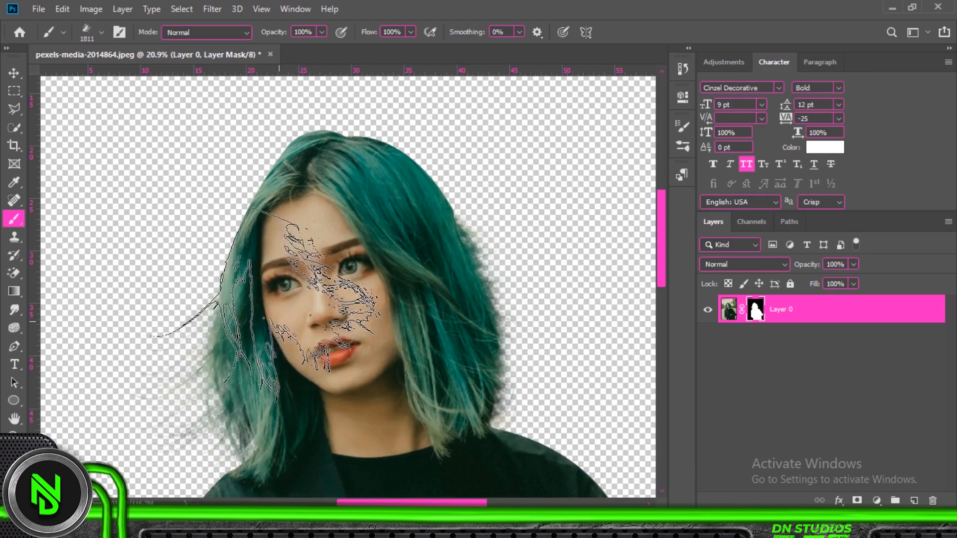
pyautogui.scroll(-2, 299, 363)
pyautogui.scroll(2, 324, 359)
pyautogui.scroll(-2, 349, 324)
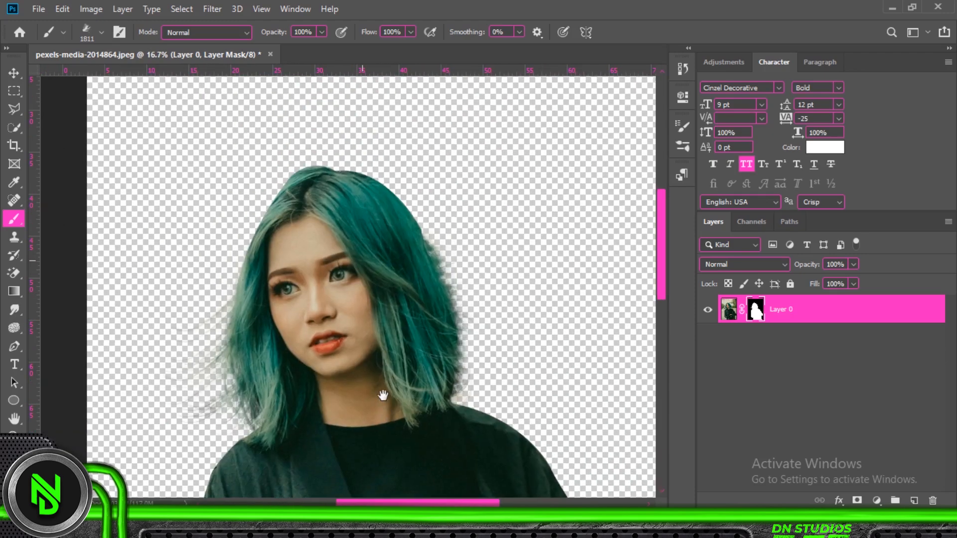
# Rotate the 1811 px hair brush tip and paint loose strands along the right side of the hair.
pyautogui.rightClick(357, 281)
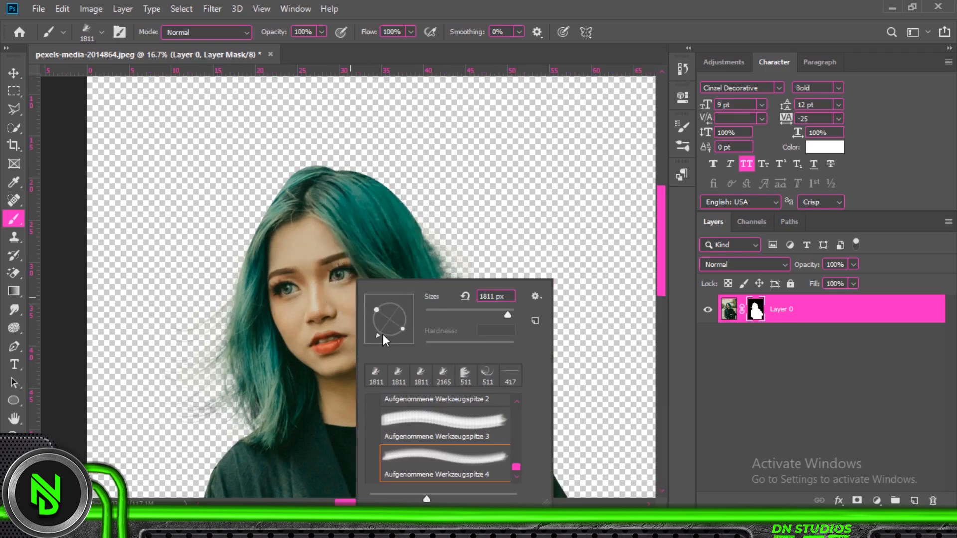
pyautogui.moveTo(398, 337)
pyautogui.mouseDown()
pyautogui.moveTo(399, 259)
pyautogui.moveTo(369, 234)
pyautogui.mouseUp()
pyautogui.click(376, 249)
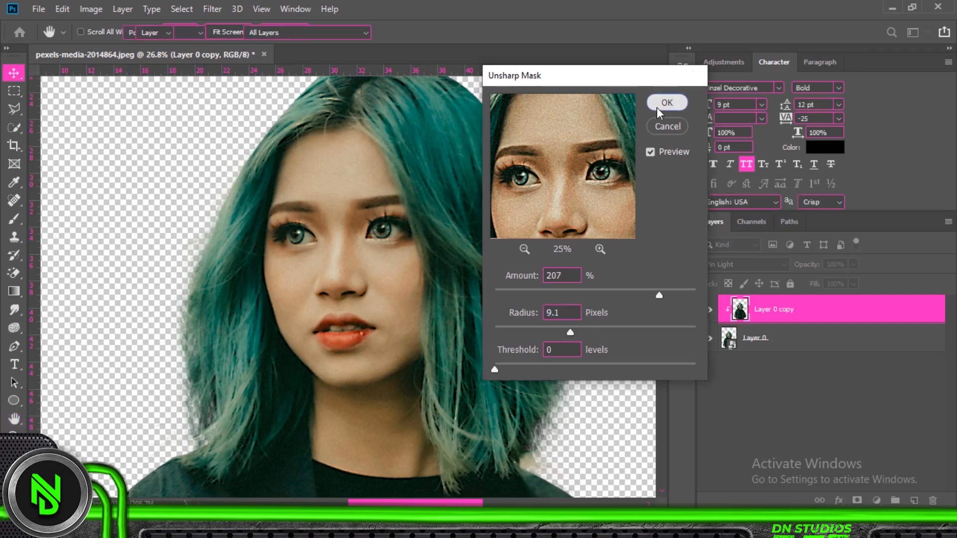
# Sharpen Layer 0 copy with Unsharp Mask (207%, radius 9.1, threshold 0) and apply Oil Paint with stylization 6.2, scale 6.6 and higher cleanliness.
pyautogui.click(656, 107)
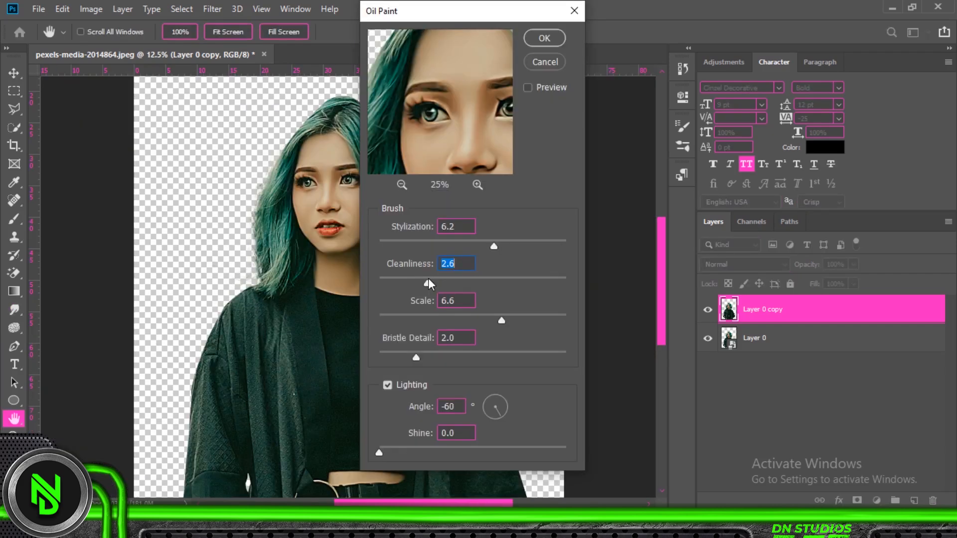
pyautogui.moveTo(429, 280); pyautogui.dragTo(517, 277)
pyautogui.press('Return')
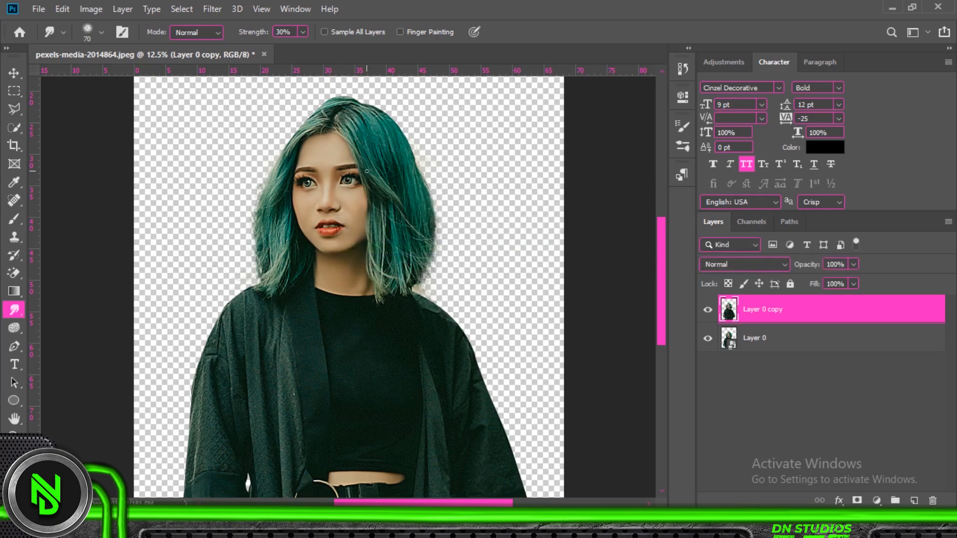
# Examine the oil-painted face and hair up close and compare them with the whole figure.
pyautogui.press('z')
pyautogui.moveTo(367, 171); pyautogui.dragTo(382, 260)
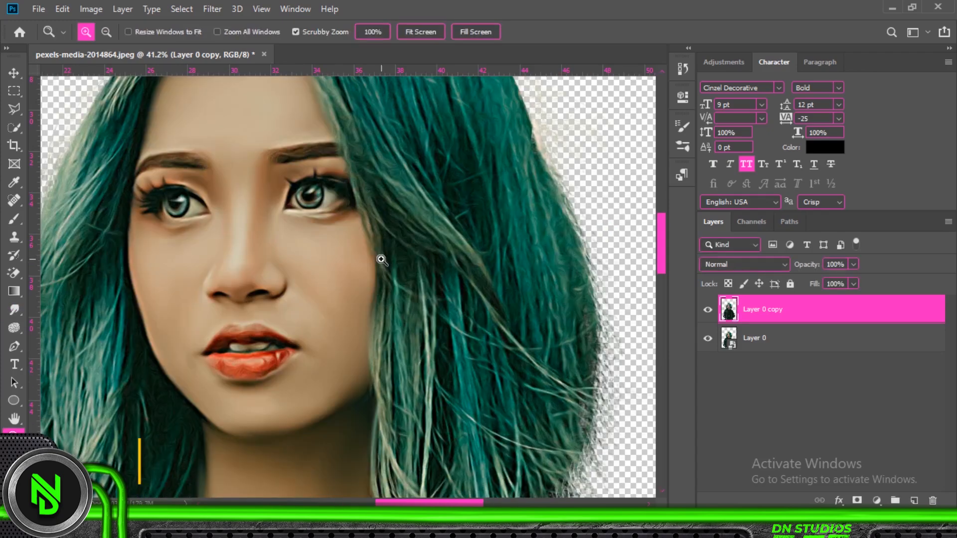
pyautogui.hotkey('ctrl', '-')
pyautogui.hotkey('ctrl', '-')
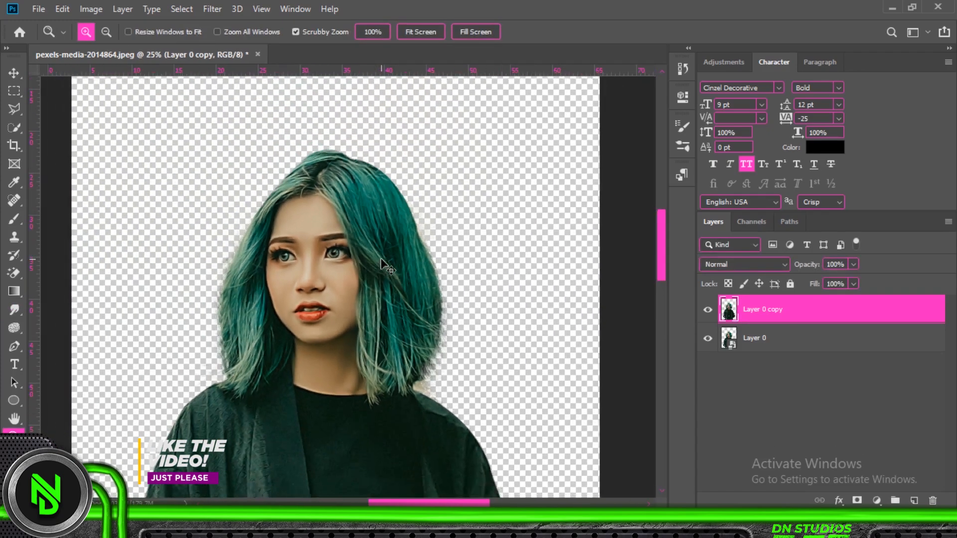
pyautogui.hotkey('ctrl', '-')
pyautogui.hotkey('ctrl', '-')
pyautogui.hotkey('ctrl', '-')
pyautogui.hotkey('ctrl', '-')
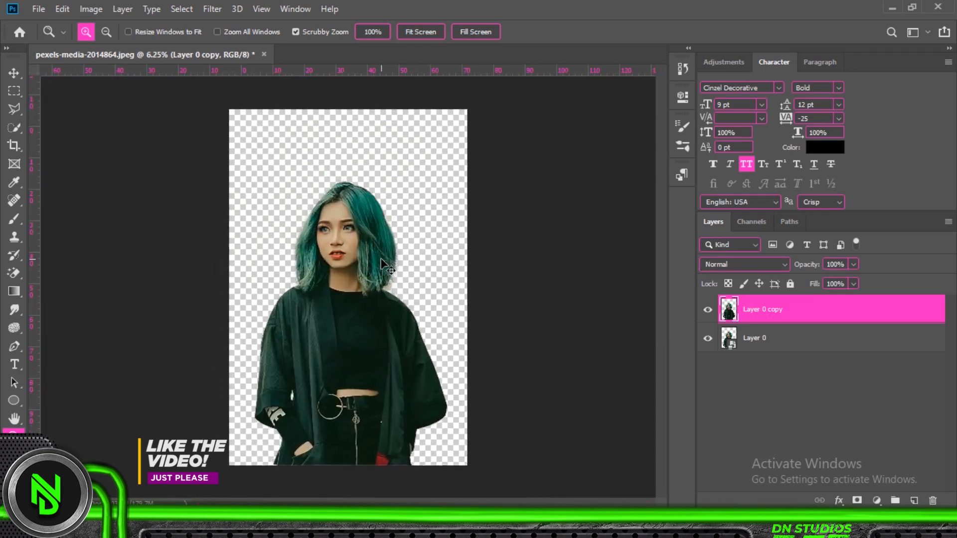
pyautogui.hotkey('ctrl', '+')
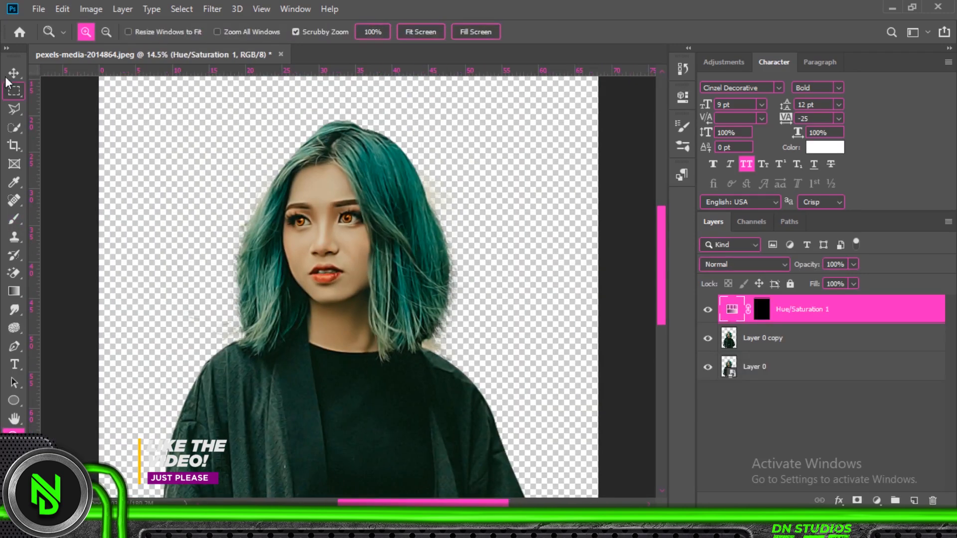
# Add a tan Solid Color fill layer above Layer 0 copy in Color blend mode and compare the image with and without it.
pyautogui.click(13, 73)
pyautogui.click(777, 339)
pyautogui.click(877, 501)
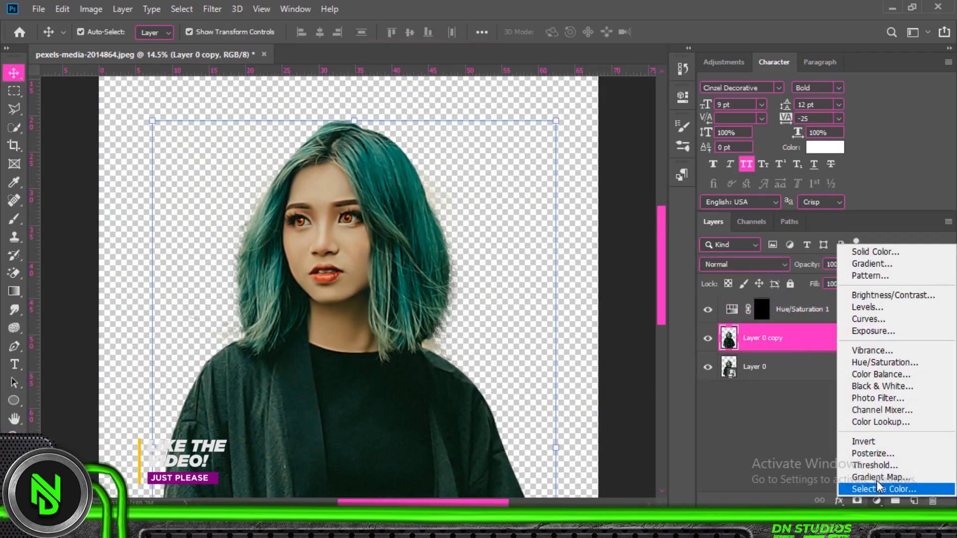
pyautogui.click(875, 252)
pyautogui.click(876, 114)
pyautogui.click(743, 265)
pyautogui.click(717, 489)
pyautogui.click(708, 340)
pyautogui.click(708, 339)
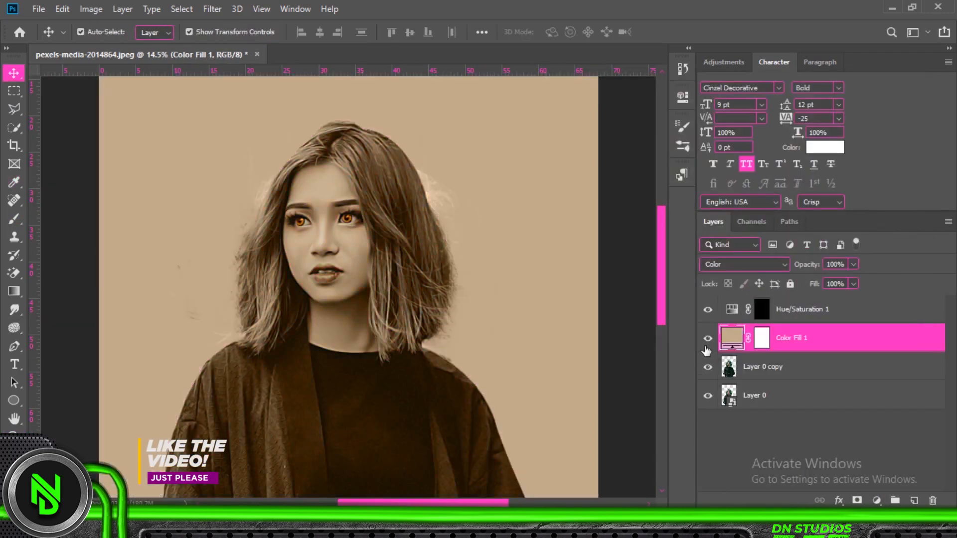
# Change the fill layer's colour to a darker brown.
pyautogui.doubleClick(732, 335)
pyautogui.moveTo(688, 215)
pyautogui.mouseDown()
pyautogui.moveTo(695, 220)
pyautogui.moveTo(635, 169)
pyautogui.moveTo(672, 218)
pyautogui.mouseUp()
pyautogui.press('Return')
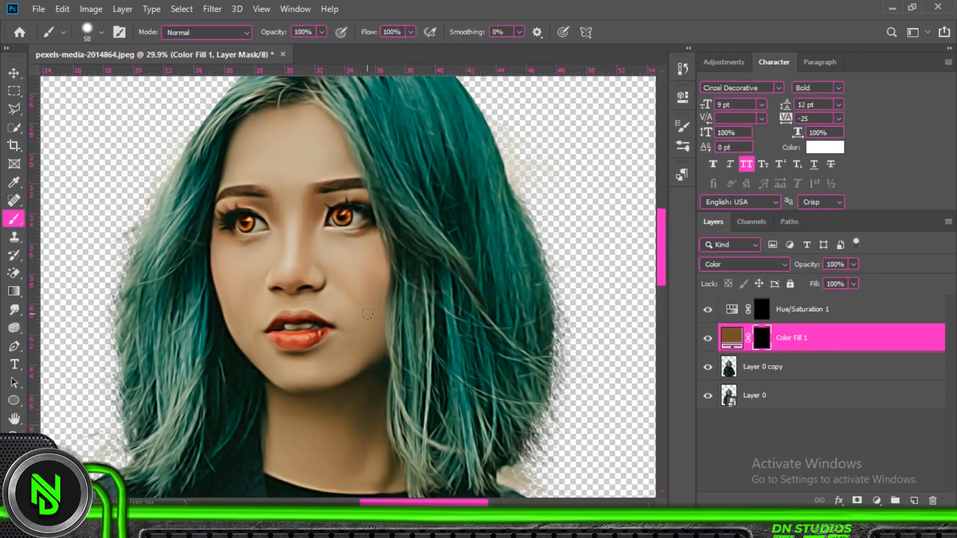
# Enlarge the soft brush and paint white on the Color Fill 1 mask over the face and other bare skin.
pyautogui.rightClick(351, 280)
pyautogui.press('Escape')
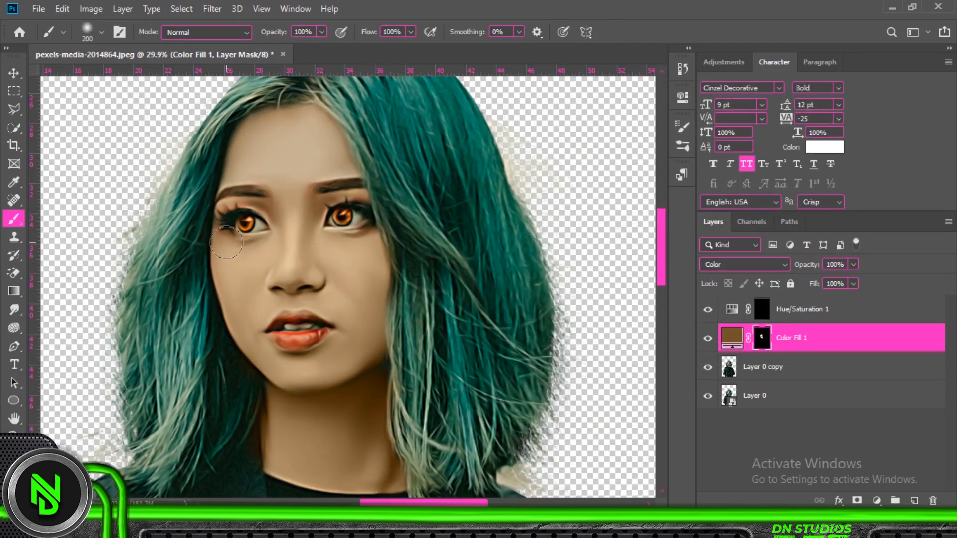
pyautogui.press(']')
pyautogui.press(']')
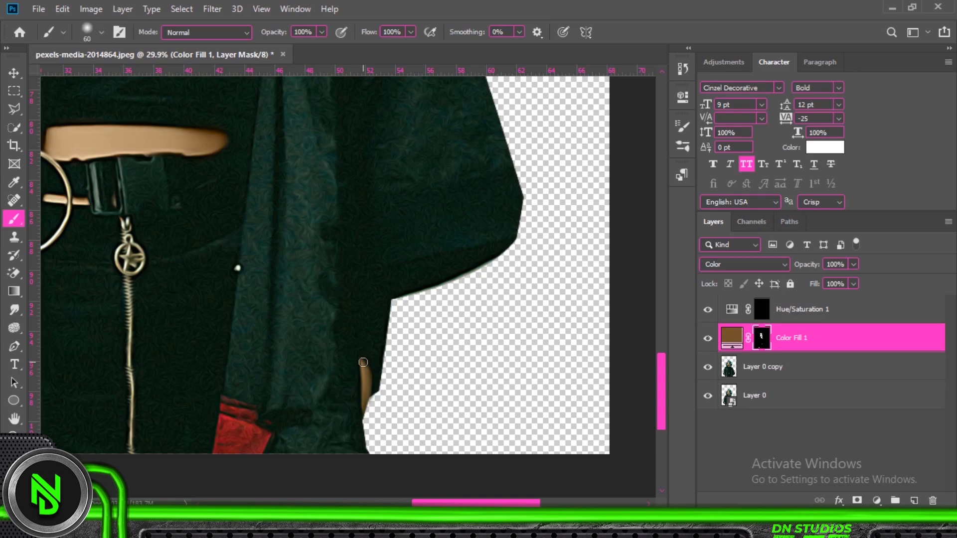
# Clip the Color Fill 1 and Hue/Saturation 1 layers to Layer 0 copy.
pyautogui.keyDown('alt'); pyautogui.click(755, 353); pyautogui.keyUp('alt')
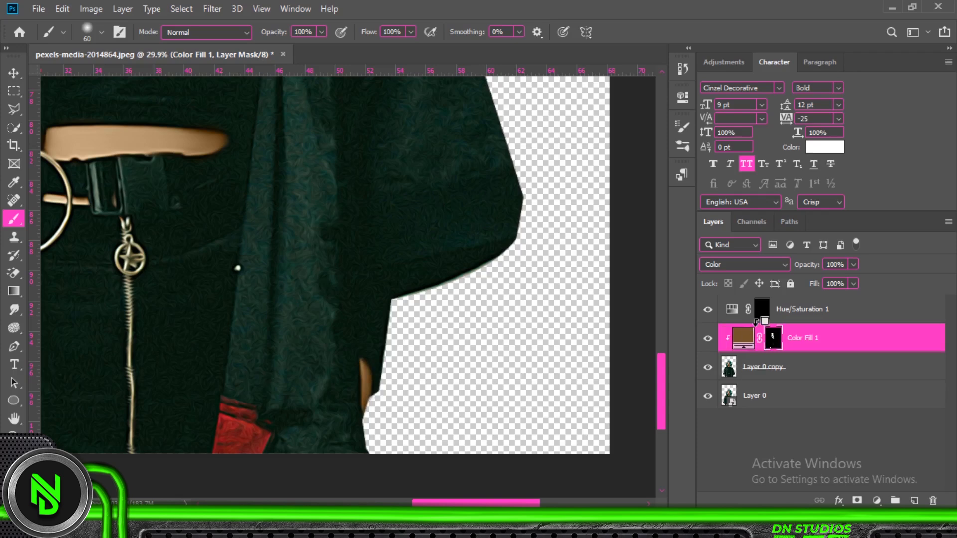
pyautogui.keyDown('alt'); pyautogui.click(755, 325); pyautogui.keyUp('alt')
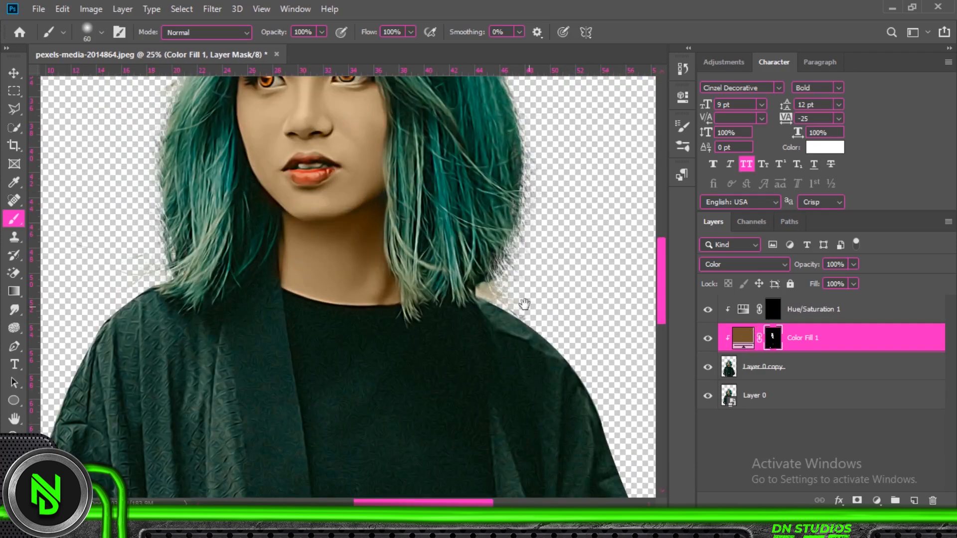
pyautogui.hotkey('ctrl', '-')
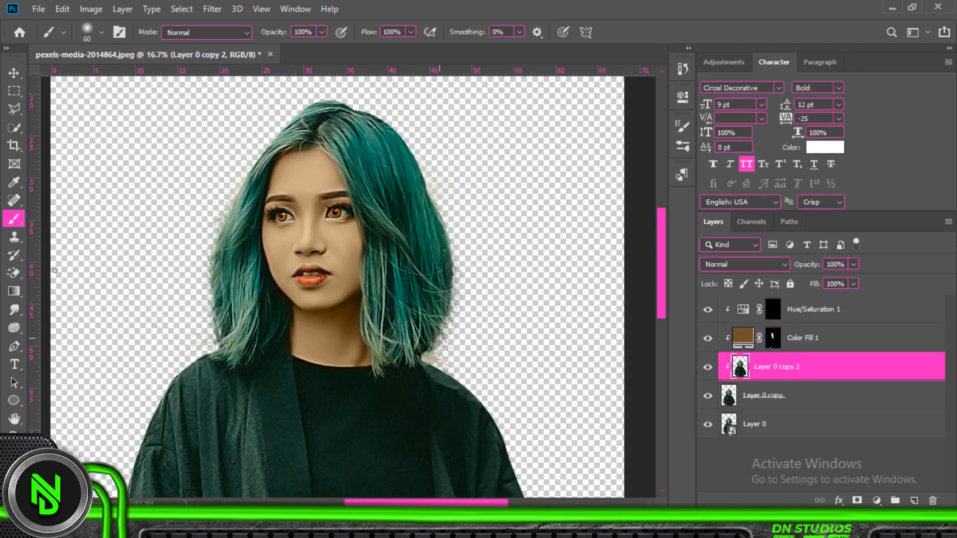
# Burn the shadows along both sides of the face on Layer 0 copy 2 with a 600 px brush at 30% exposure.
pyautogui.press('o')
pyautogui.hotkey('shift', 'o')
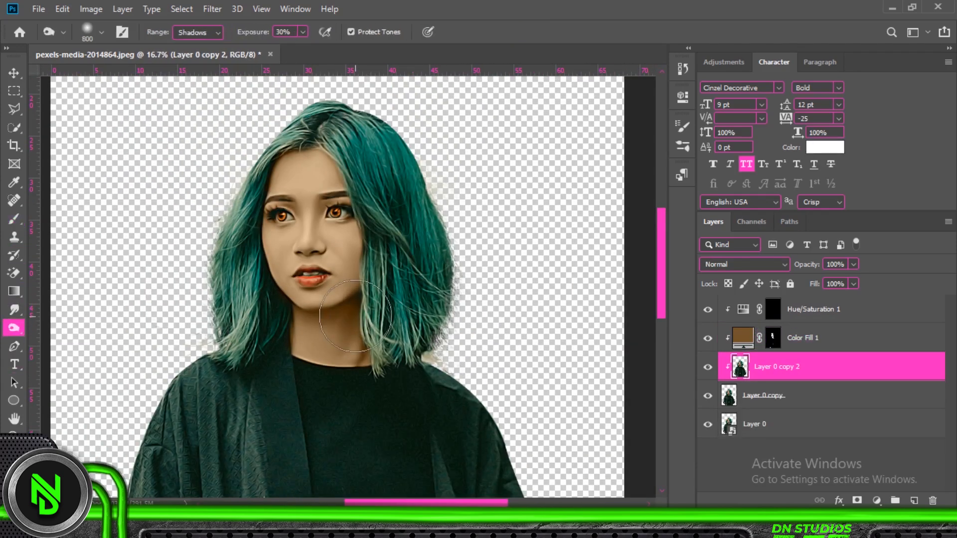
pyautogui.press('[')
pyautogui.press('[')
pyautogui.press('[')
pyautogui.press('[')
pyautogui.press('[')
pyautogui.press('[')
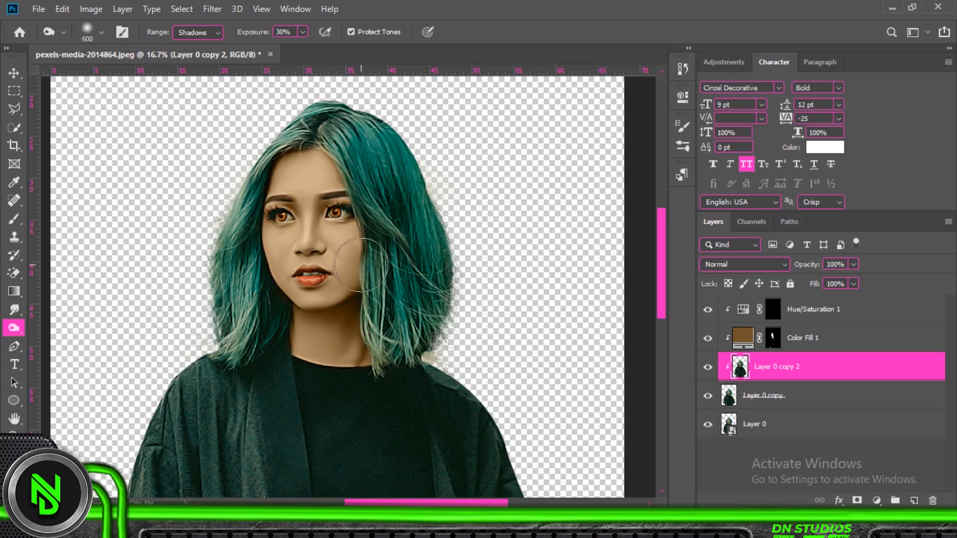
pyautogui.moveTo(361, 265); pyautogui.dragTo(353, 298)
pyautogui.moveTo(273, 259); pyautogui.dragTo(290, 349)
# Burn the shadows around the bare midriff with a 300 px brush.
pyautogui.press('[')
pyautogui.press('[')
pyautogui.press('[')
pyautogui.moveTo(372, 473); pyautogui.dragTo(338, 243)
pyautogui.moveTo(337, 366); pyautogui.dragTo(310, 412)
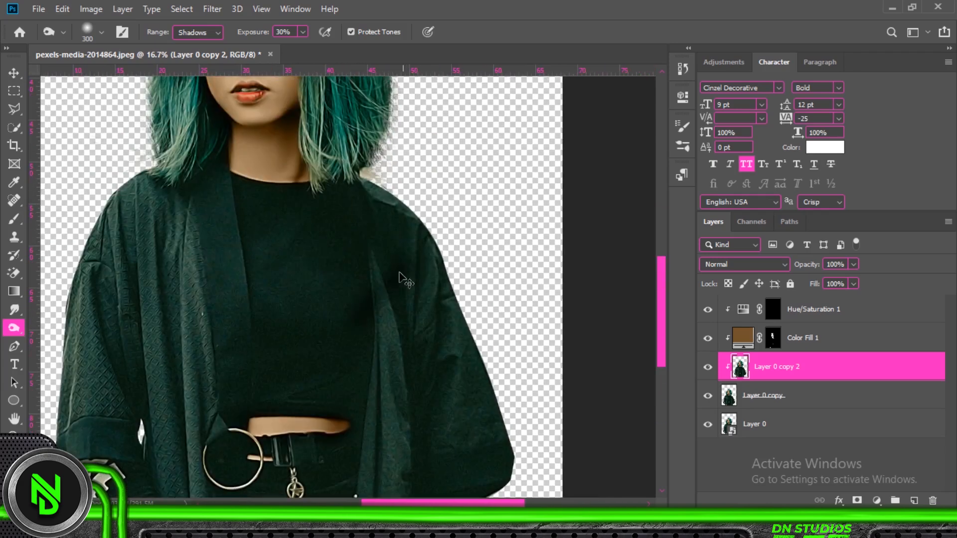
# Burn the shadows along both sides of the nose with a 150 px brush.
pyautogui.moveTo(332, 195); pyautogui.dragTo(405, 376)
pyautogui.hotkey('ctrl', '+')
pyautogui.moveTo(330, 162); pyautogui.dragTo(318, 210)
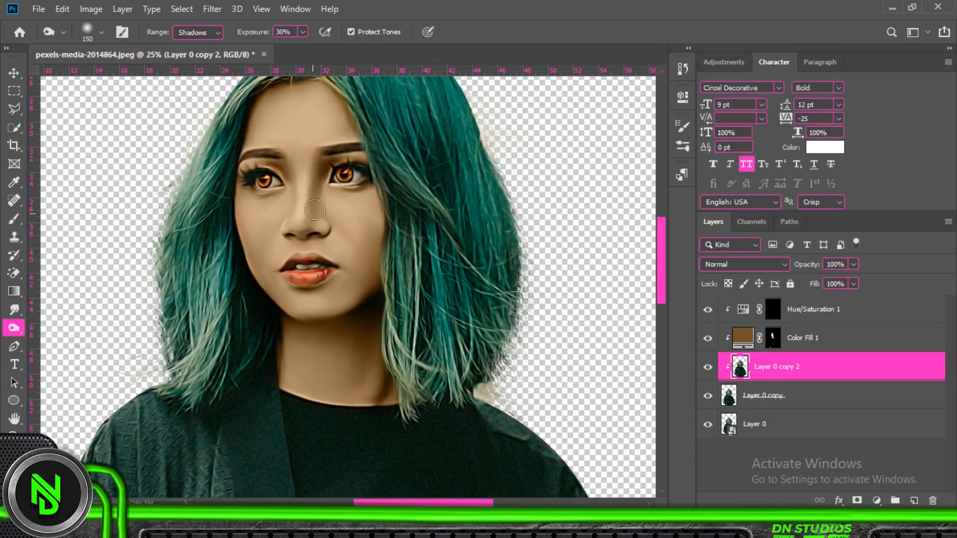
pyautogui.moveTo(284, 173); pyautogui.dragTo(292, 215)
# Dodge the midtones of the forehead, nose, cheeks and chin at 50% exposure with a large soft brush.
pyautogui.rightClick(14, 328)
pyautogui.click(54, 329)
pyautogui.press('[')
pyautogui.press('[')
pyautogui.press('[')
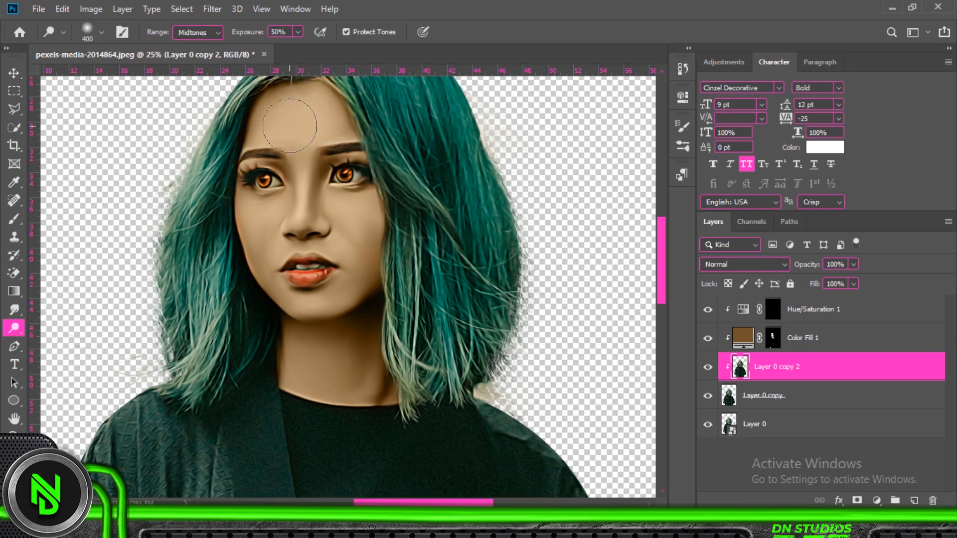
pyautogui.moveTo(296, 122); pyautogui.dragTo(310, 112)
pyautogui.moveTo(305, 167)
pyautogui.mouseDown()
pyautogui.moveTo(304, 212)
pyautogui.moveTo(349, 217)
pyautogui.mouseUp()
pyautogui.moveTo(261, 210); pyautogui.dragTo(264, 217)
pyautogui.hotkey('ctrl', '-')
pyautogui.hotkey('ctrl', '+')
pyautogui.moveTo(300, 305); pyautogui.dragTo(320, 303)
# Dodge highlights along the edges of the lips with the brush reduced to 20 px.
pyautogui.press('[')
pyautogui.press('[')
pyautogui.press('[')
pyautogui.press('[')
pyautogui.press('[')
pyautogui.press('[')
pyautogui.press('[')
pyautogui.press('[')
pyautogui.press('[')
pyautogui.press('[')
pyautogui.press('[')
pyautogui.press('[')
pyautogui.press('[')
pyautogui.press('[')
pyautogui.press('[')
pyautogui.press('[')
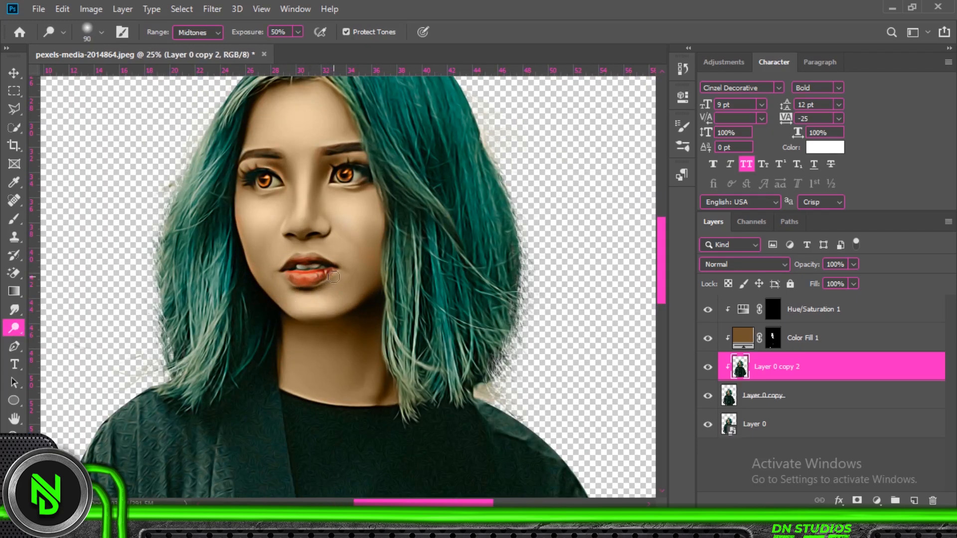
pyautogui.hotkey('ctrl', '+')
pyautogui.hotkey('ctrl', '+')
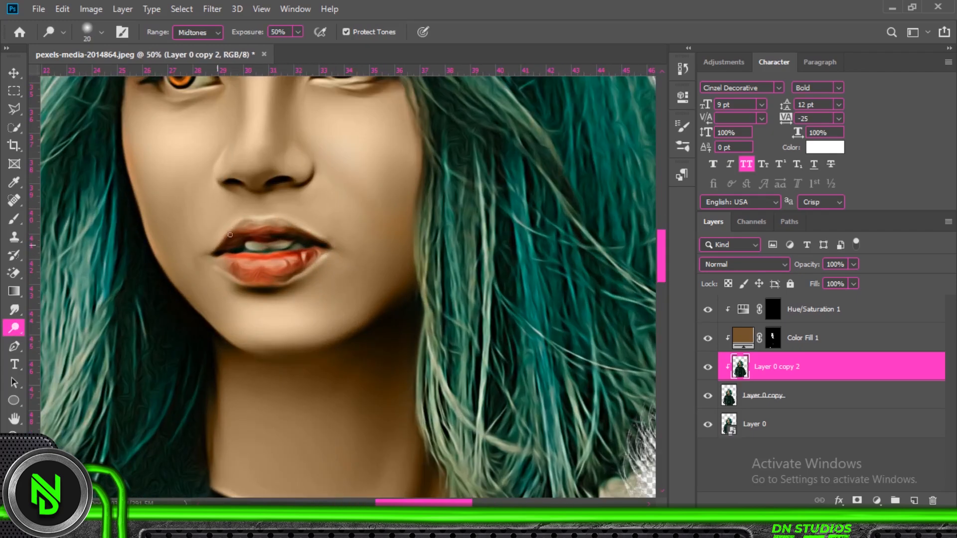
# Enlarge the Dodge brush to 300 px and lighten the midtones of the neck.
pyautogui.hotkey('ctrl', '-')
pyautogui.hotkey('ctrl', '-')
pyautogui.hotkey('ctrl', '-')
pyautogui.press(']')
pyautogui.press(']')
pyautogui.press(']')
pyautogui.press(']')
pyautogui.press(']')
pyautogui.press(']')
pyautogui.press(']')
pyautogui.press(']')
pyautogui.press(']')
pyautogui.press(']')
pyautogui.press(']')
pyautogui.press(']')
pyautogui.press(']')
pyautogui.press(']')
pyautogui.press(']')
pyautogui.press(']')
pyautogui.press(']')
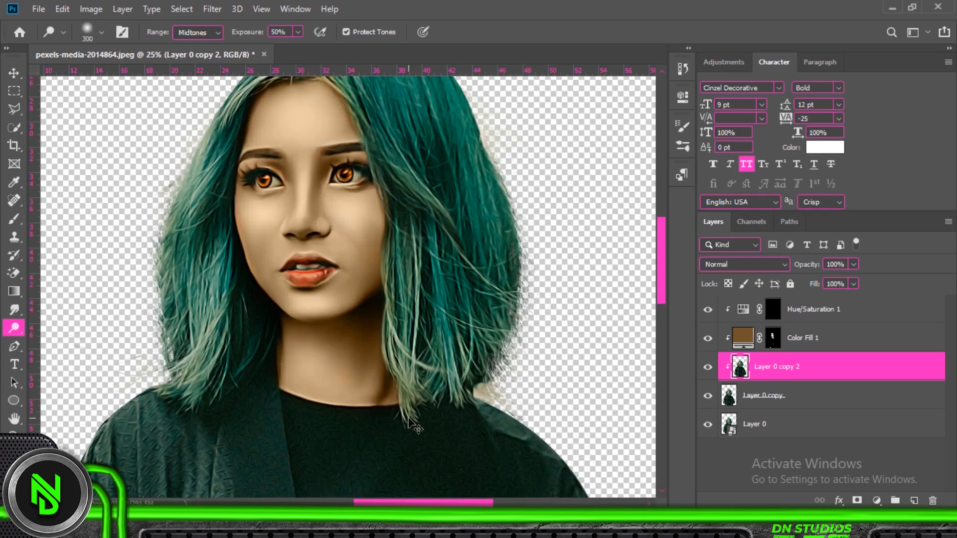
# Add a Hue/Saturation adjustment above the brown skin fill, adjust it for a more vivid red, and invert its mask.
pyautogui.hotkey('ctrl', '-')
pyautogui.hotkey('ctrl', '-')
pyautogui.hotkey('ctrl', '+')
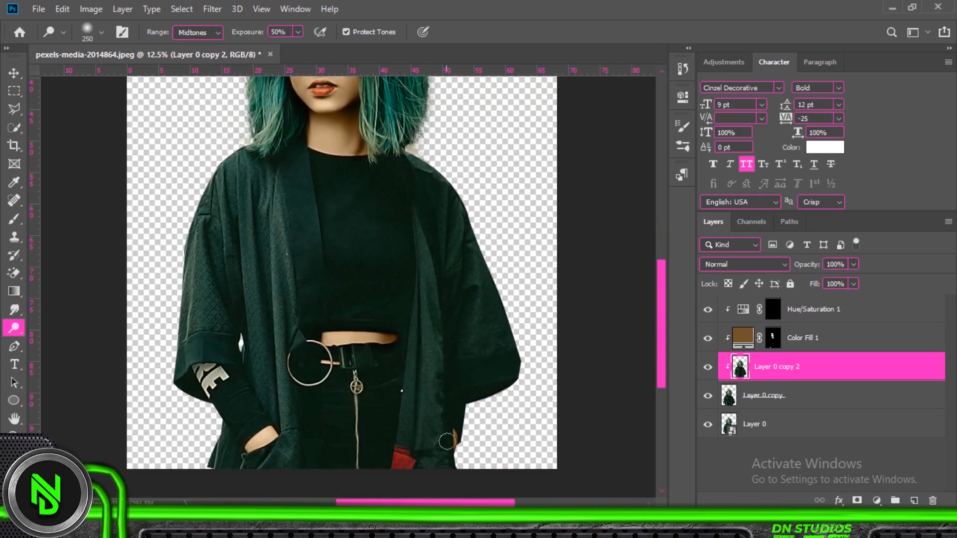
pyautogui.scroll(5, 349, 284)
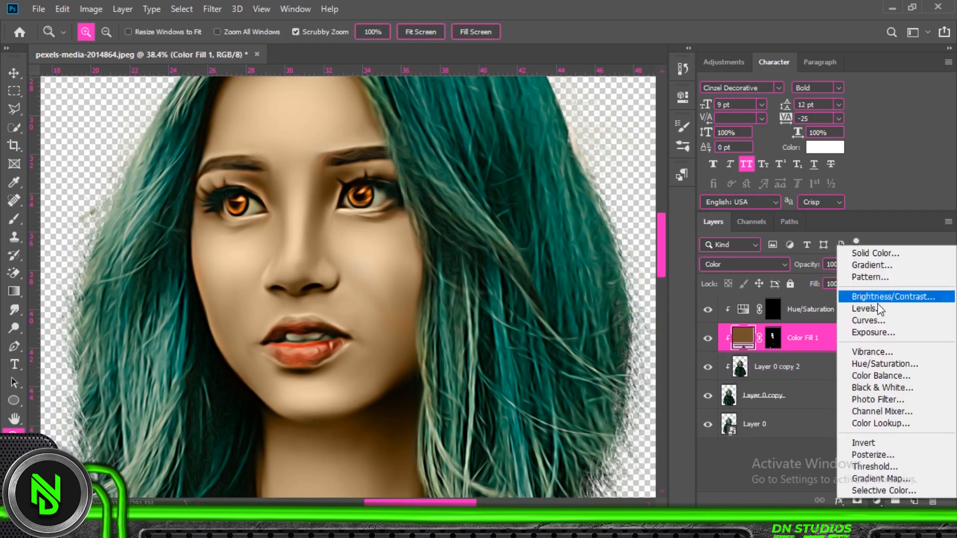
pyautogui.click(885, 364)
pyautogui.click(549, 265)
pyautogui.moveTo(519, 219); pyautogui.dragTo(573, 220)
pyautogui.click(774, 340)
pyautogui.hotkey('ctrl', 'i')
# Paint the upper and lower lips into the Hue/Saturation mask with a soft brush, reduced to 30 px along the edges.
pyautogui.press('b')
pyautogui.moveTo(274, 348); pyautogui.dragTo(338, 347)
pyautogui.hotkey('ctrl', '+')
pyautogui.rightClick(309, 349)
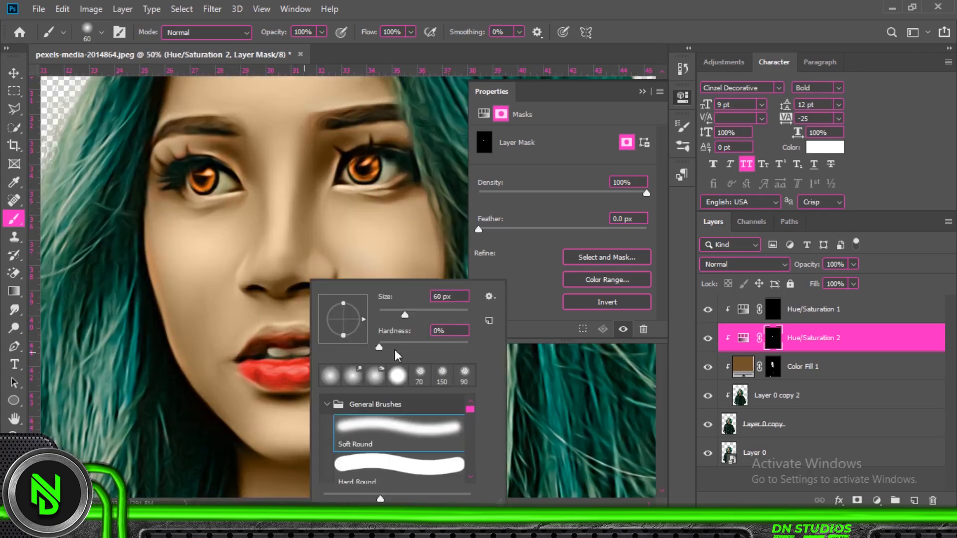
pyautogui.click(305, 340)
pyautogui.press('[')
pyautogui.press('[')
pyautogui.press('[')
pyautogui.press('[')
pyautogui.moveTo(280, 336); pyautogui.dragTo(315, 337)
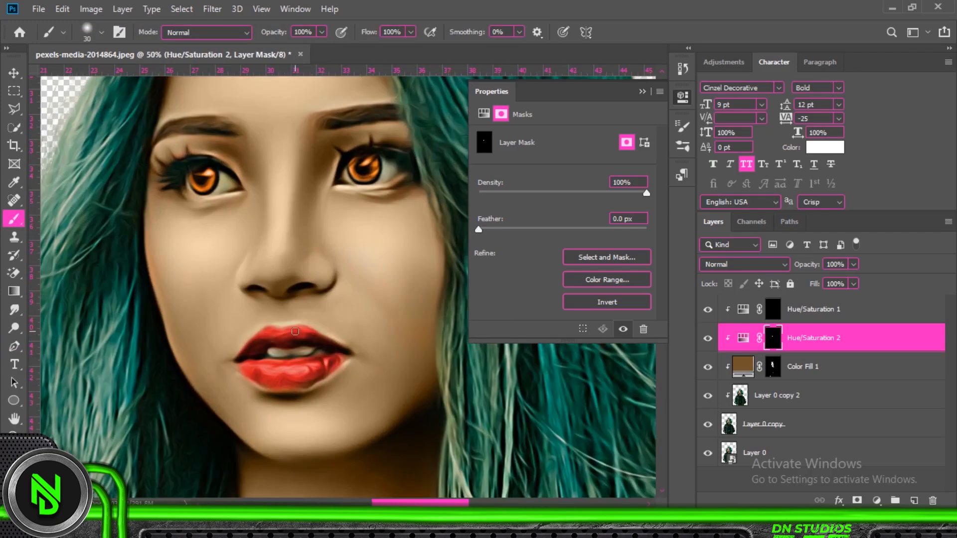
# Check the colour of the brown skin fill against the whole portrait and close the mask properties.
pyautogui.hotkey('ctrl', '-')
pyautogui.hotkey('ctrl', '-')
pyautogui.hotkey('ctrl', '-')
pyautogui.hotkey('ctrl', '-')
pyautogui.hotkey('ctrl', '-')
pyautogui.doubleClick(744, 365)
pyautogui.click(888, 106)
pyautogui.click(643, 91)
# Add a white solid colour fill above the Hue/Saturation layers, set its blend mode to Color, and invert its mask.
pyautogui.press('z')
pyautogui.moveTo(334, 222); pyautogui.dragTo(389, 288)
pyautogui.click(818, 310)
pyautogui.click(877, 501)
pyautogui.click(876, 248)
pyautogui.click(745, 265)
pyautogui.click(716, 487)
pyautogui.click(763, 314)
pyautogui.hotkey('ctrl', 'i')
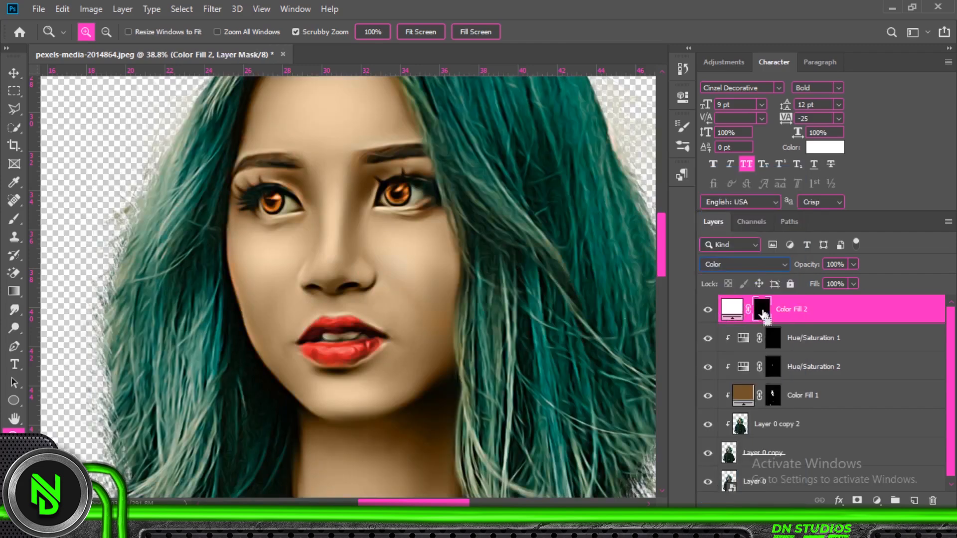
# Reveal the white fill over the whites of the eyes with a 10 px brush at 100% opacity.
pyautogui.moveTo(365, 205); pyautogui.dragTo(419, 193)
pyautogui.click(419, 193)
pyautogui.press('b')
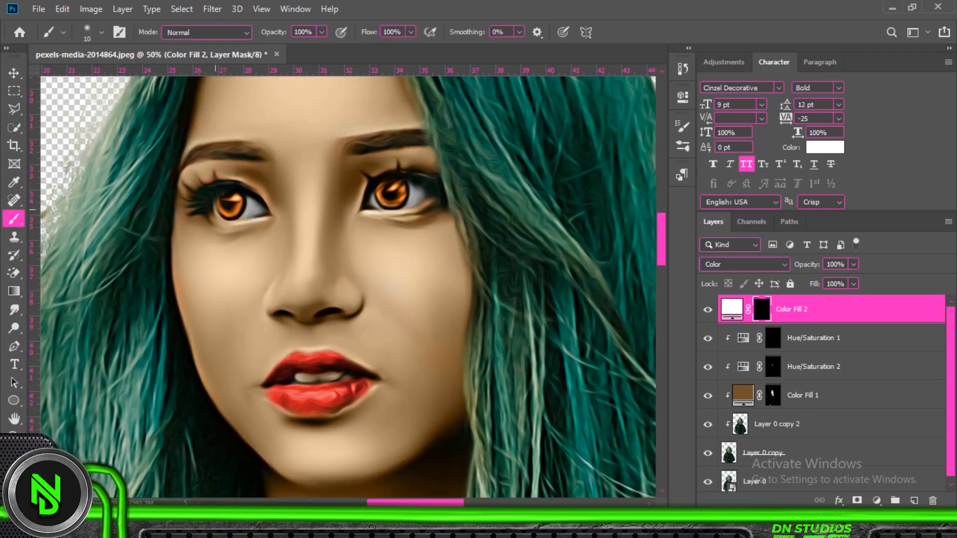
pyautogui.hotkey('ctrl', '-')
pyautogui.hotkey('ctrl', '-')
pyautogui.hotkey('ctrl', '-')
pyautogui.hotkey('ctrl', '-')
pyautogui.hotkey('ctrl', '-')
pyautogui.press('v')
pyautogui.click(506, 252)
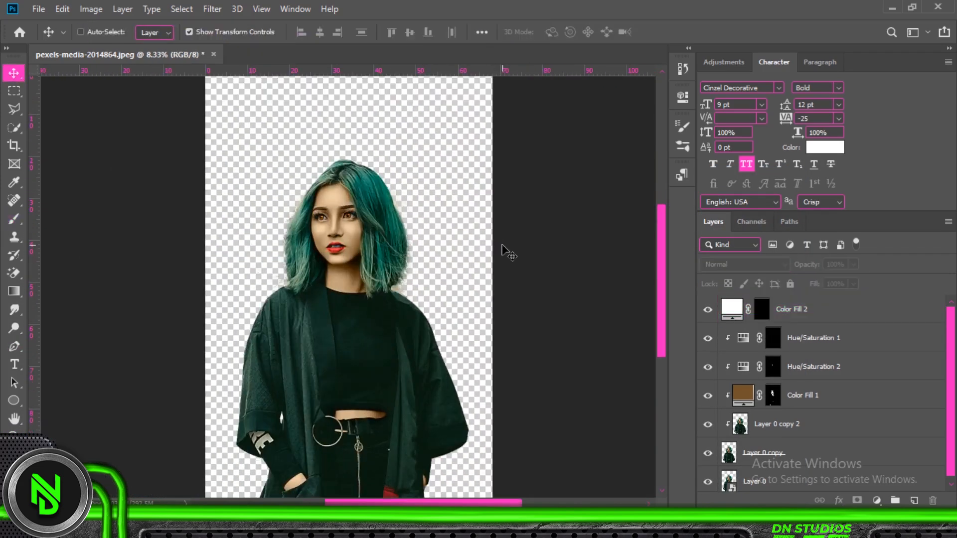
# Add a dark teal solid colour fill on top, set its blend mode to Color, and invert its mask.
pyautogui.press('z')
pyautogui.moveTo(366, 239); pyautogui.dragTo(408, 335)
pyautogui.click(818, 310)
pyautogui.click(877, 501)
pyautogui.click(876, 249)
pyautogui.click(752, 215)
pyautogui.click(736, 244)
pyautogui.click(876, 113)
pyautogui.click(744, 265)
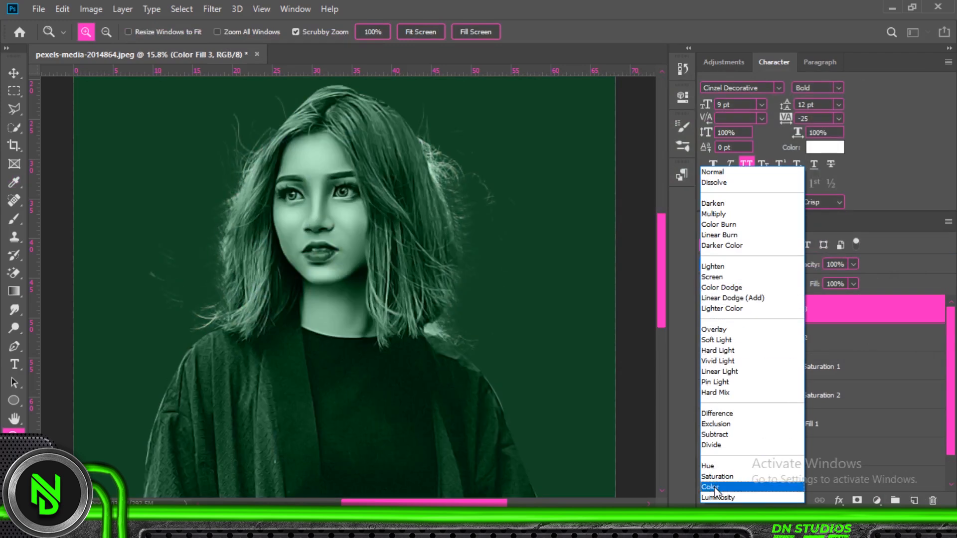
pyautogui.click(713, 487)
pyautogui.hotkey('ctrl', 'i')
pyautogui.doubleClick(732, 307)
pyautogui.click(892, 115)
# Paint the teal tint over the hair at 34% brush opacity and clip both upper colour fills to the portrait.
pyautogui.click(13, 219)
pyautogui.click(322, 32)
pyautogui.moveTo(321, 49); pyautogui.dragTo(279, 49)
pyautogui.moveTo(409, 142)
pyautogui.mouseDown()
pyautogui.moveTo(380, 166)
pyautogui.moveTo(365, 117)
pyautogui.mouseUp()
pyautogui.keyDown('alt'); pyautogui.click(808, 352); pyautogui.keyUp('alt')
pyautogui.keyDown('alt'); pyautogui.click(808, 323); pyautogui.keyUp('alt')
pyautogui.press('[')
pyautogui.press('[')
pyautogui.press('[')
pyautogui.press('[')
pyautogui.moveTo(292, 117); pyautogui.dragTo(239, 216)
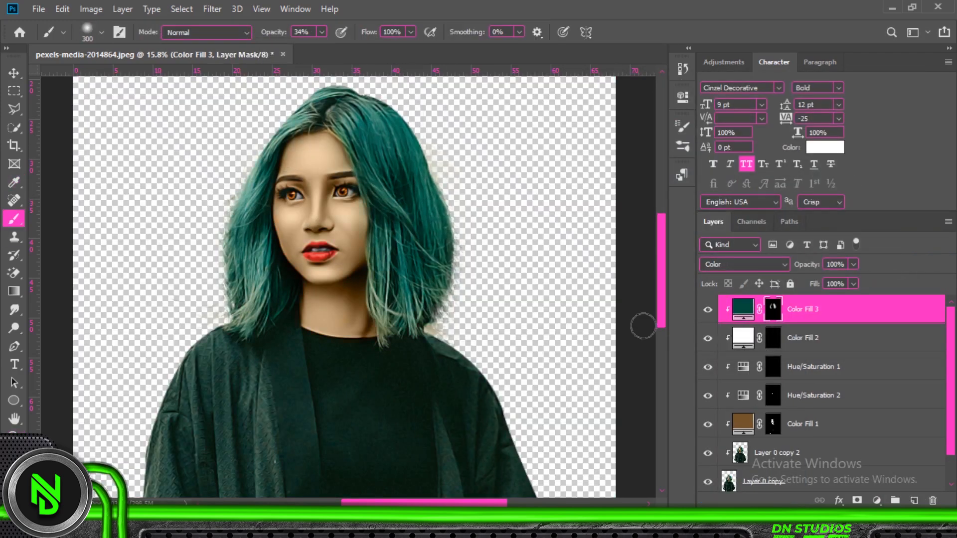
# Add another solid colour fill in a muted yellow, using the Color blend mode and an inverted mask.
pyautogui.click(877, 501)
pyautogui.click(862, 251)
pyautogui.click(752, 277)
pyautogui.click(736, 121)
pyautogui.click(876, 114)
pyautogui.click(744, 265)
pyautogui.click(716, 487)
pyautogui.hotkey('ctrl', 'i')
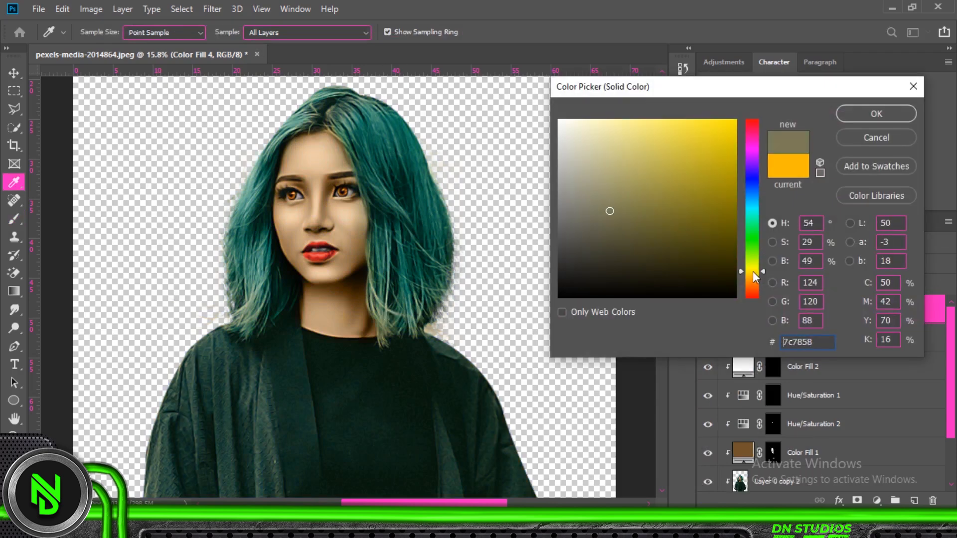
pyautogui.click(876, 114)
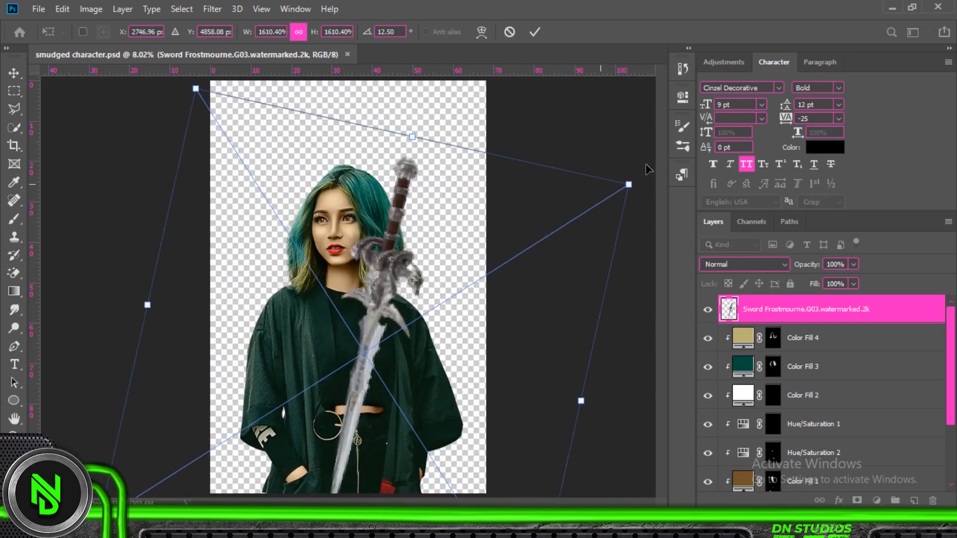
# Position the Frostmourne sword behind the portrait, rotated to about 30° and slightly enlarged.
pyautogui.moveTo(639, 174); pyautogui.dragTo(675, 266)
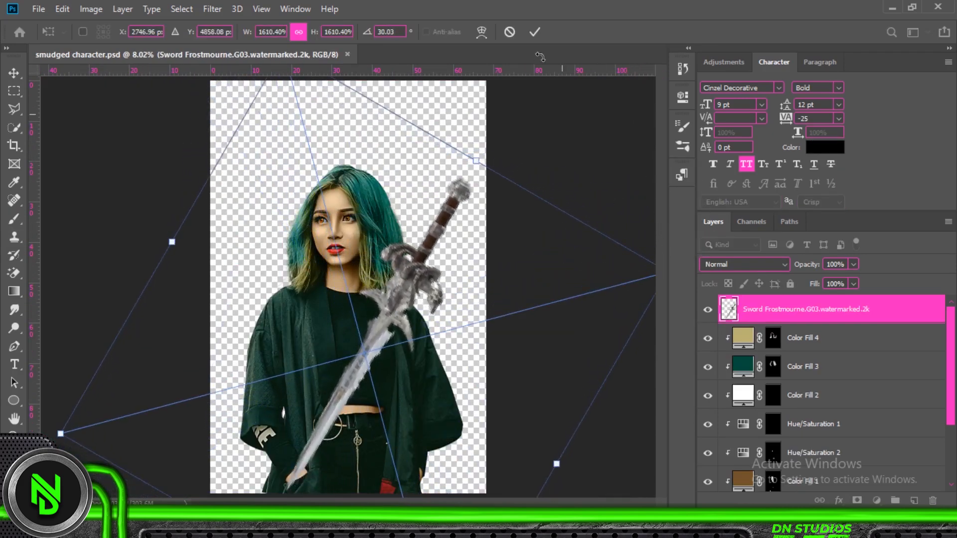
pyautogui.click(534, 32)
pyautogui.moveTo(800, 318); pyautogui.dragTo(788, 461)
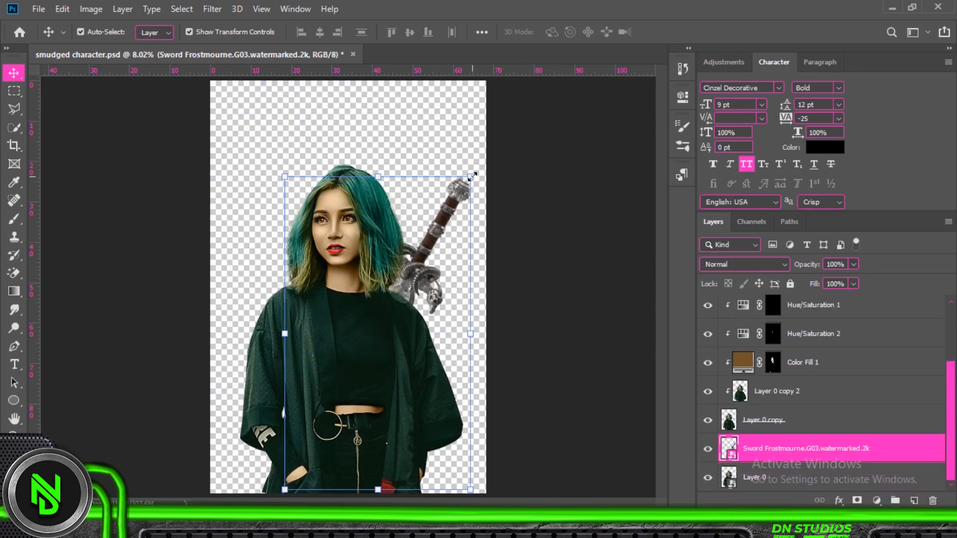
pyautogui.click(471, 177)
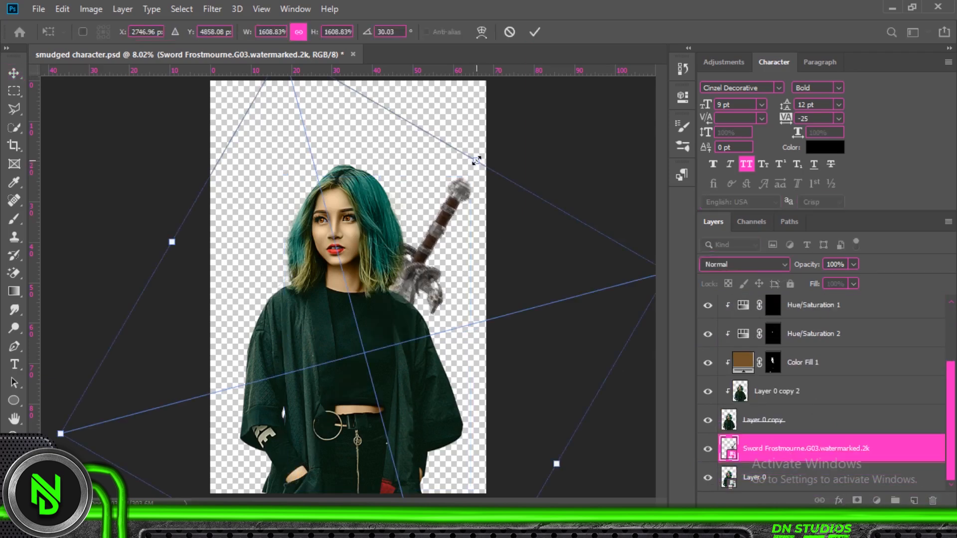
pyautogui.moveTo(476, 160); pyautogui.dragTo(474, 146)
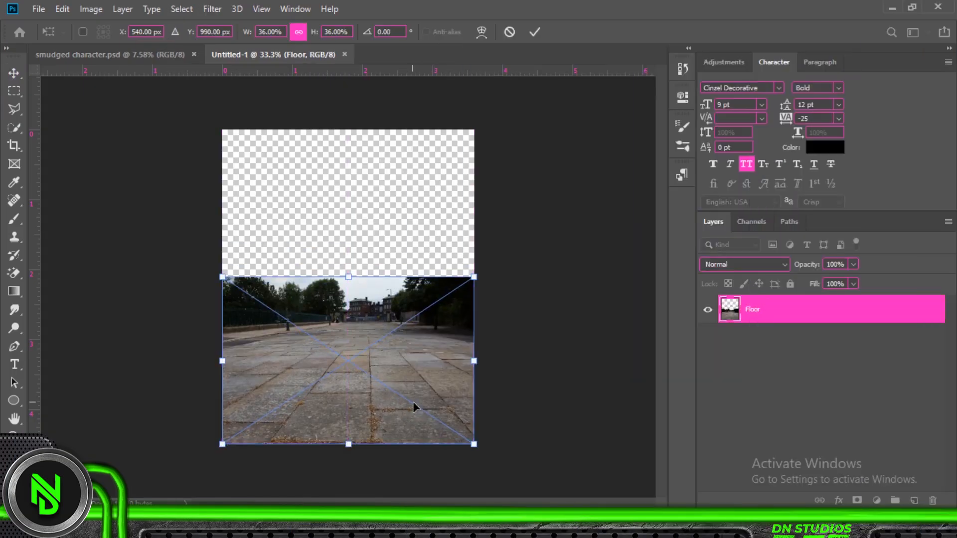
# Enlarge the Floor image until it extends past both sides of the canvas, with its lower edge along the canvas bottom.
pyautogui.moveTo(475, 276); pyautogui.dragTo(569, 213)
pyautogui.moveTo(433, 272); pyautogui.dragTo(386, 280)
pyautogui.moveTo(175, 214)
pyautogui.mouseDown()
pyautogui.moveTo(171, 207)
pyautogui.moveTo(145, 225)
pyautogui.moveTo(154, 289)
pyautogui.moveTo(154, 275)
pyautogui.mouseUp()
pyautogui.press('Return')
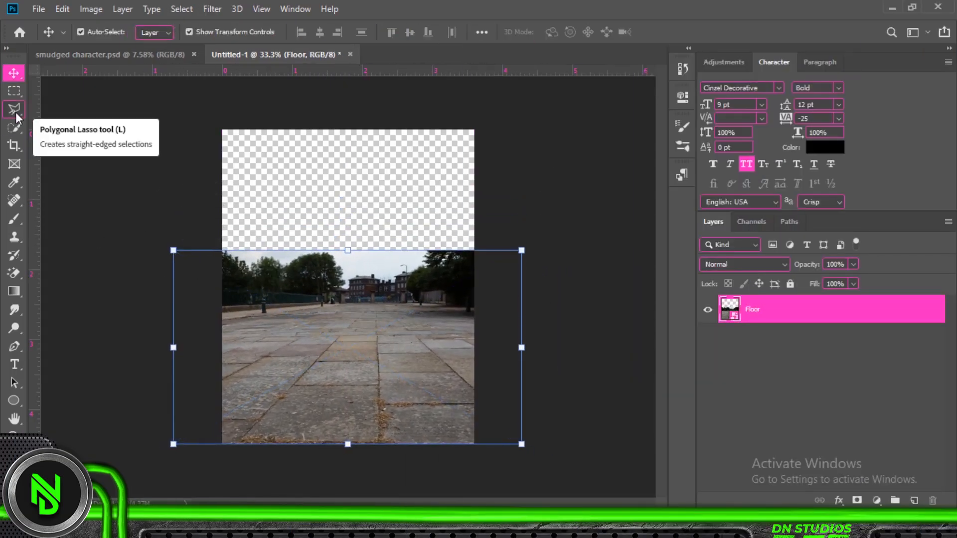
# Add a layer mask to Floor and paint out the trees and buildings along its horizon at 100% brush opacity.
pyautogui.click(14, 237)
pyautogui.click(14, 220)
pyautogui.click(857, 501)
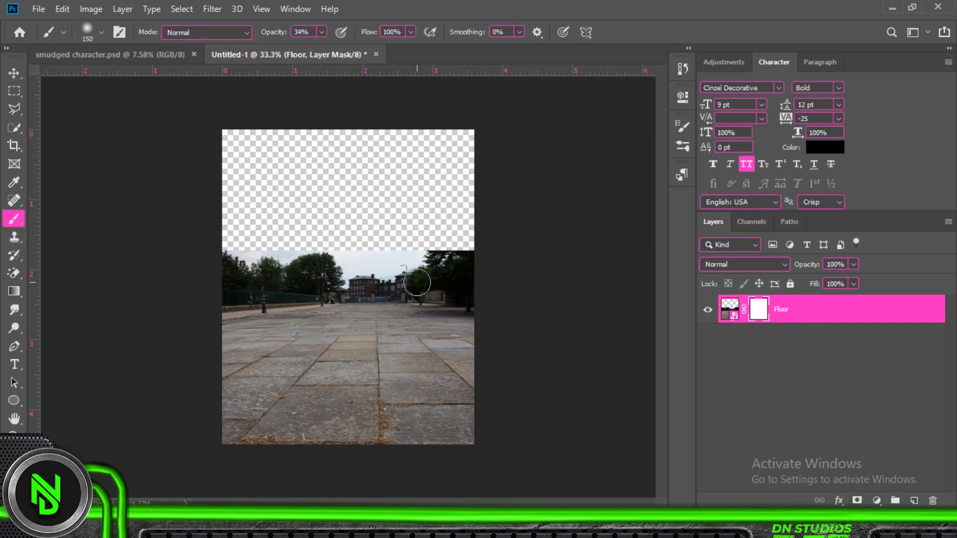
pyautogui.press('0')
pyautogui.press('x')
pyautogui.moveTo(487, 249)
pyautogui.mouseDown()
pyautogui.moveTo(228, 273)
pyautogui.moveTo(374, 295)
pyautogui.moveTo(225, 299)
pyautogui.mouseUp()
# Place the Architecture1 image above the Floor layer and position it across the canvas.
pyautogui.click(14, 75)
pyautogui.click(149, 209)
pyautogui.moveTo(349, 285); pyautogui.dragTo(424, 300)
pyautogui.click(535, 32)
# Start a Pen path on Architecture1 along the right-hand stairs, platform edge and end of the railing.
pyautogui.press('z')
pyautogui.click(14, 347)
pyautogui.scroll(6, 425, 400)
pyautogui.click(553, 434)
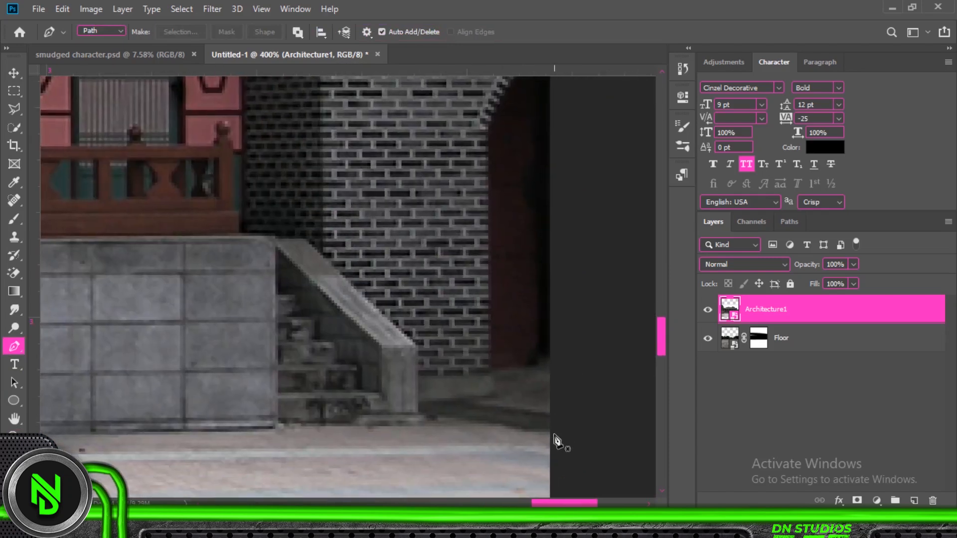
pyautogui.click(417, 407)
pyautogui.click(239, 233)
pyautogui.moveTo(242, 183); pyautogui.dragTo(524, 403)
pyautogui.click(521, 434)
pyautogui.click(512, 431)
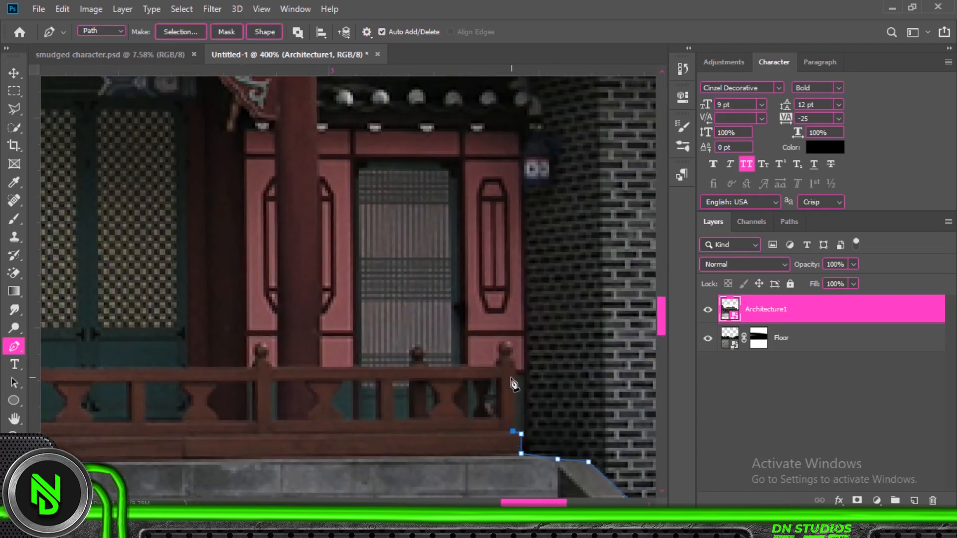
# Continue the path up the building's right pillar, around the beam ends and along the underside of the eaves.
pyautogui.click(320, 370)
pyautogui.moveTo(322, 165); pyautogui.dragTo(366, 307)
pyautogui.moveTo(369, 175); pyautogui.dragTo(414, 362)
pyautogui.click(408, 307)
pyautogui.click(409, 295)
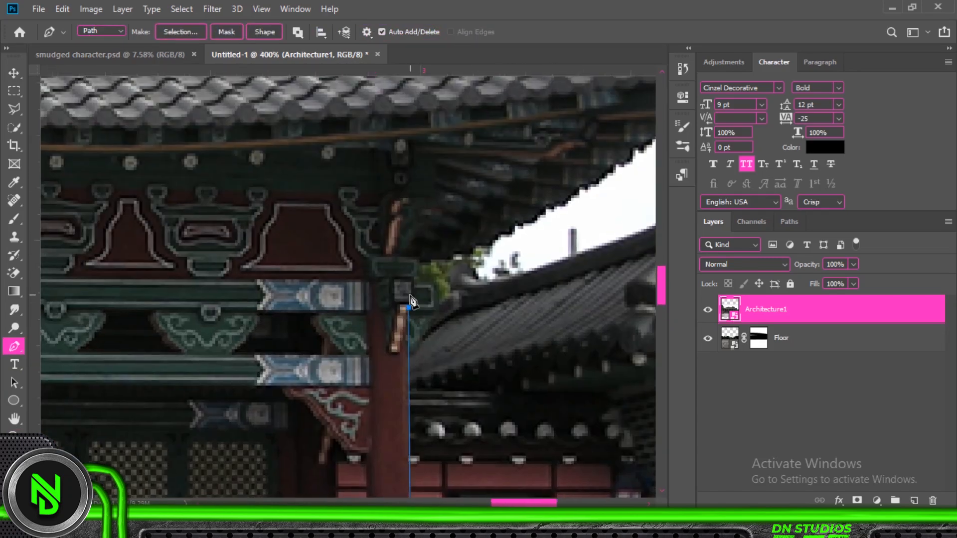
pyautogui.click(411, 281)
pyautogui.click(411, 273)
pyautogui.click(414, 264)
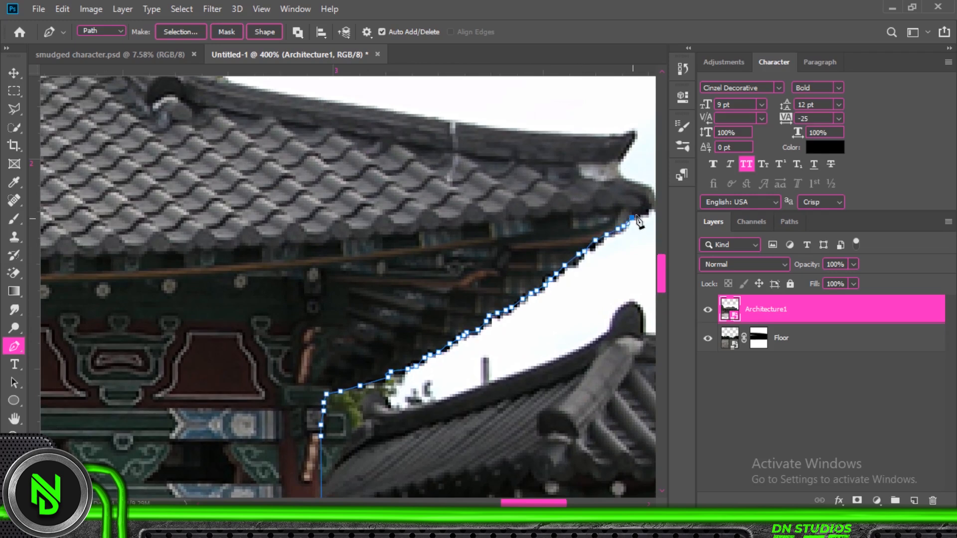
# Trace the path around the upturned right roof corner and up the sloping roof edge.
pyautogui.moveTo(638, 221); pyautogui.dragTo(547, 288)
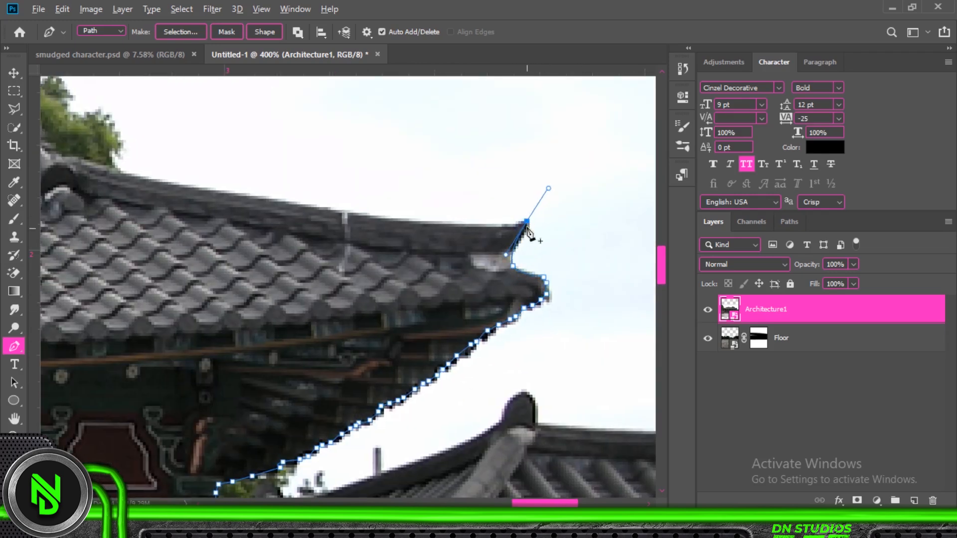
pyautogui.keyDown('alt'); pyautogui.click(527, 222); pyautogui.keyUp('alt')
pyautogui.moveTo(524, 225); pyautogui.dragTo(598, 304)
pyautogui.moveTo(132, 234); pyautogui.dragTo(99, 159)
pyautogui.keyDown('alt'); pyautogui.click(375, 234); pyautogui.keyUp('alt')
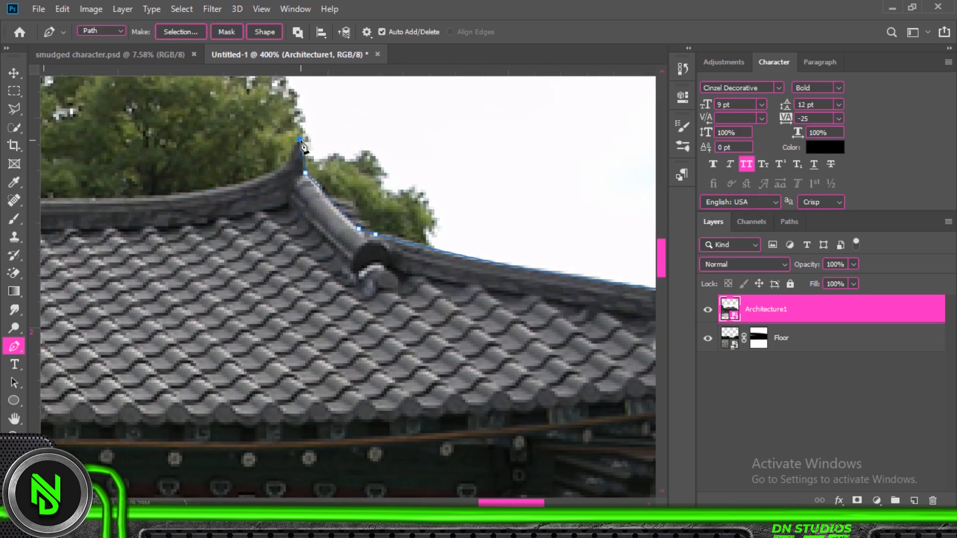
# Trace the path along the main roof ridge from its right tip to its left end.
pyautogui.moveTo(301, 141); pyautogui.dragTo(514, 220)
pyautogui.moveTo(385, 268); pyautogui.dragTo(718, 288)
pyautogui.keyDown('alt'); pyautogui.click(385, 269); pyautogui.keyUp('alt')
pyautogui.moveTo(209, 274); pyautogui.dragTo(150, 268)
pyautogui.keyDown('alt'); pyautogui.click(210, 273); pyautogui.keyUp('alt')
pyautogui.moveTo(171, 290); pyautogui.dragTo(575, 298)
pyautogui.click(121, 273)
pyautogui.hotkey('ctrl', '-')
pyautogui.hotkey('ctrl', '-')
pyautogui.hotkey('ctrl', '-')
pyautogui.hotkey('ctrl', '+')
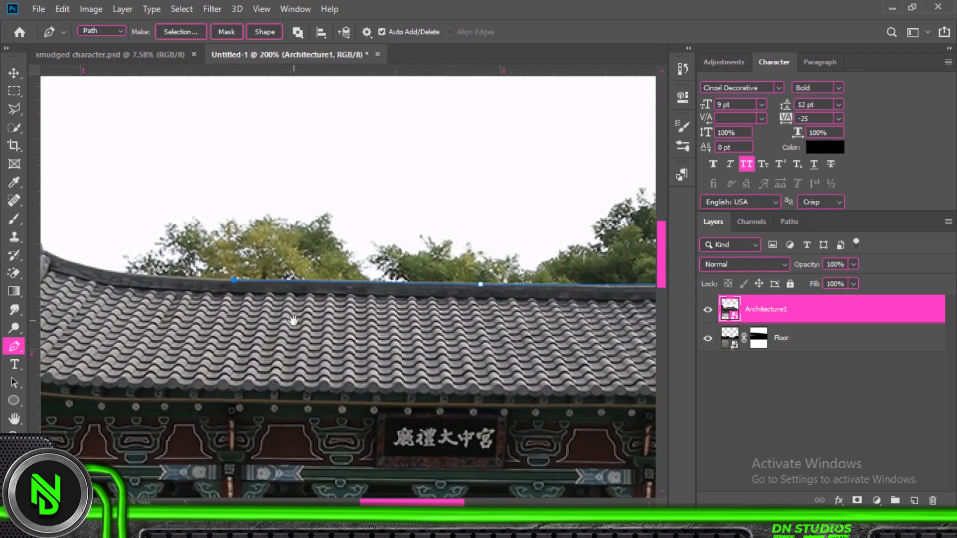
pyautogui.moveTo(294, 321); pyautogui.dragTo(463, 333)
pyautogui.moveTo(217, 264); pyautogui.dragTo(400, 263)
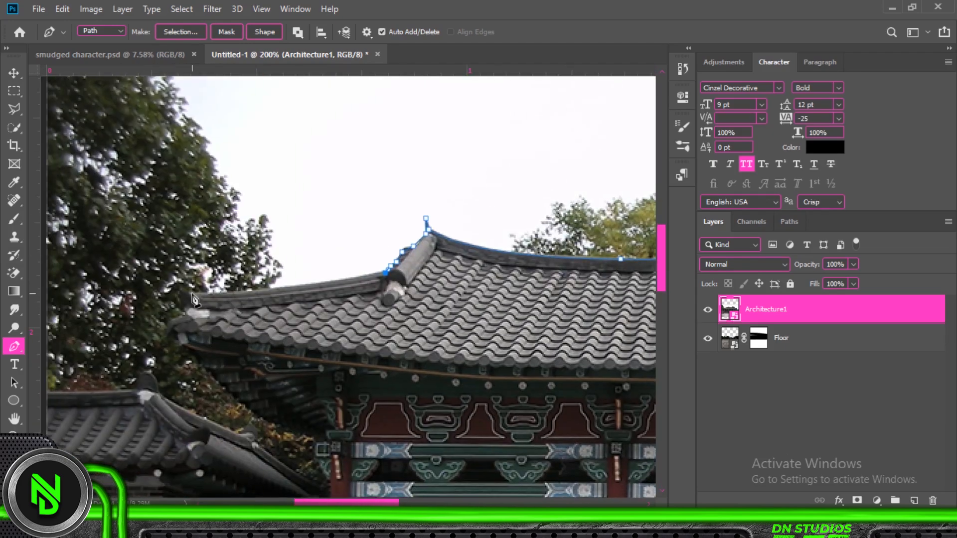
# Continue the path around the left roof corner, beneath the left eaves and down the left pillar.
pyautogui.click(192, 295)
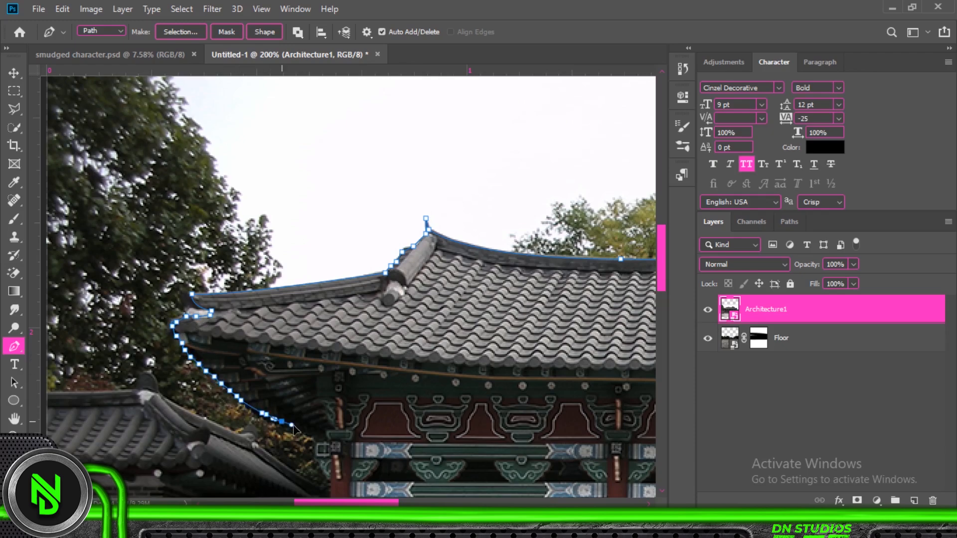
pyautogui.moveTo(294, 429); pyautogui.dragTo(347, 240)
pyautogui.click(366, 247)
pyautogui.click(384, 474)
pyautogui.moveTo(420, 484); pyautogui.dragTo(457, 305)
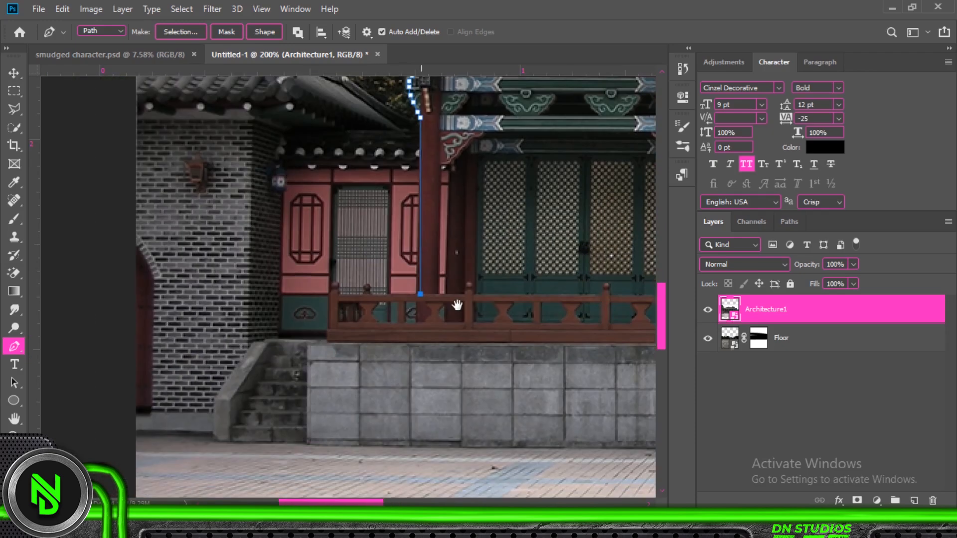
# Trace the path around the left end of the railing and down the left-hand stairs to the ground.
pyautogui.click(327, 336)
pyautogui.click(278, 337)
pyautogui.click(260, 342)
pyautogui.click(132, 439)
# Close the path across the paving in front of the building.
pyautogui.hotkey('ctrl', '-')
pyautogui.hotkey('ctrl', '-')
pyautogui.click(217, 369)
pyautogui.click(539, 421)
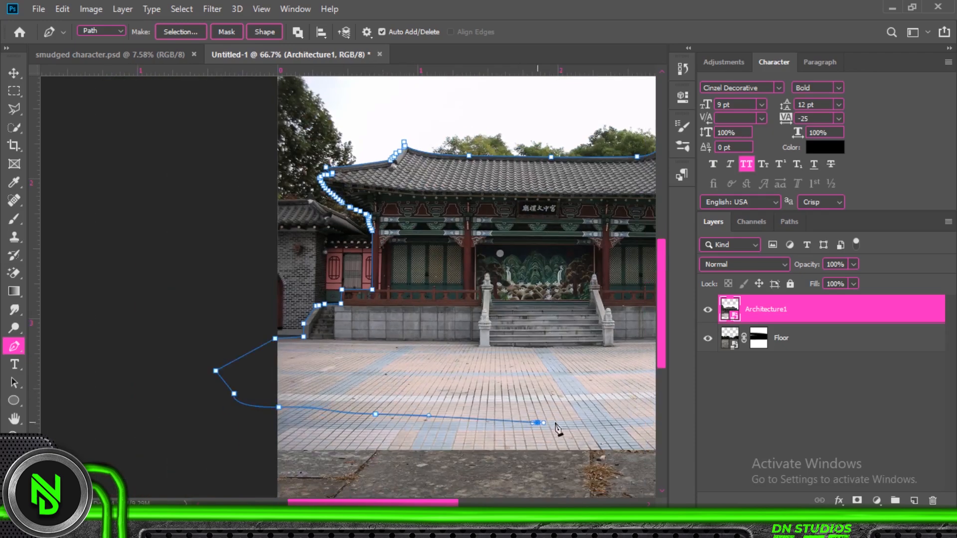
pyautogui.moveTo(556, 423); pyautogui.dragTo(407, 437)
pyautogui.click(636, 348)
# Convert the path to a selection, copy the building to a new layer, and delete the original Architecture1 layer.
pyautogui.hotkey('ctrl', 'Return')
pyautogui.hotkey('ctrl', 'j')
pyautogui.click(763, 334)
pyautogui.press('Delete')
pyautogui.click(9, 70)
pyautogui.hotkey('ctrl', '-')
pyautogui.hotkey('ctrl', '-')
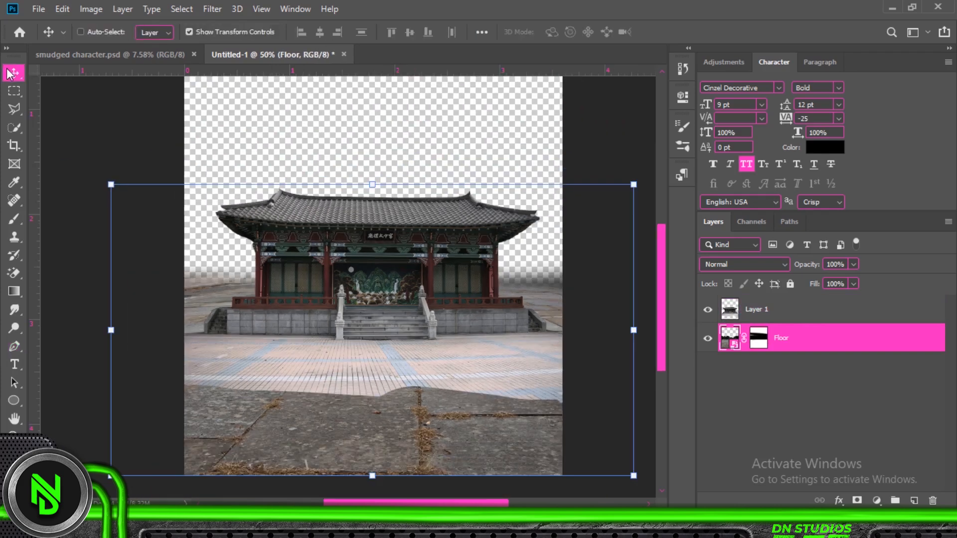
# Enlarge the Layer 1 building proportionally until its roof spans the full canvas width, and centre it over the floor.
pyautogui.hotkey('ctrl', 't')
pyautogui.click(651, 35)
pyautogui.click(756, 310)
pyautogui.hotkey('ctrl', 't')
pyautogui.moveTo(475, 251); pyautogui.dragTo(612, 173)
pyautogui.moveTo(427, 275); pyautogui.dragTo(358, 298)
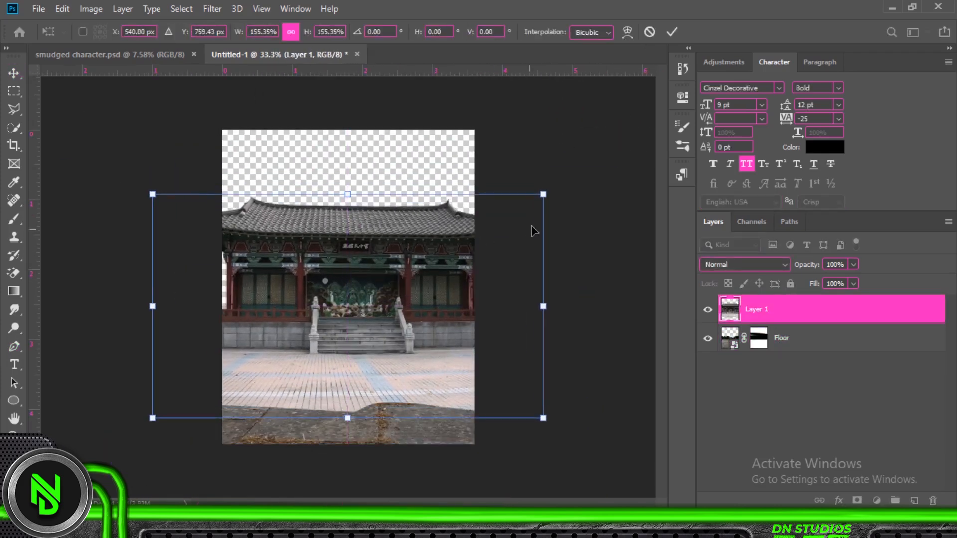
pyautogui.moveTo(543, 195); pyautogui.dragTo(519, 208)
pyautogui.moveTo(399, 275)
pyautogui.mouseDown()
pyautogui.moveTo(412, 245)
pyautogui.moveTo(412, 270)
pyautogui.mouseUp()
pyautogui.press('Return')
# Add a layer mask to the building and paint out its tiled paving with a soft round brush to reveal the stone floor.
pyautogui.click(857, 500)
pyautogui.click(13, 218)
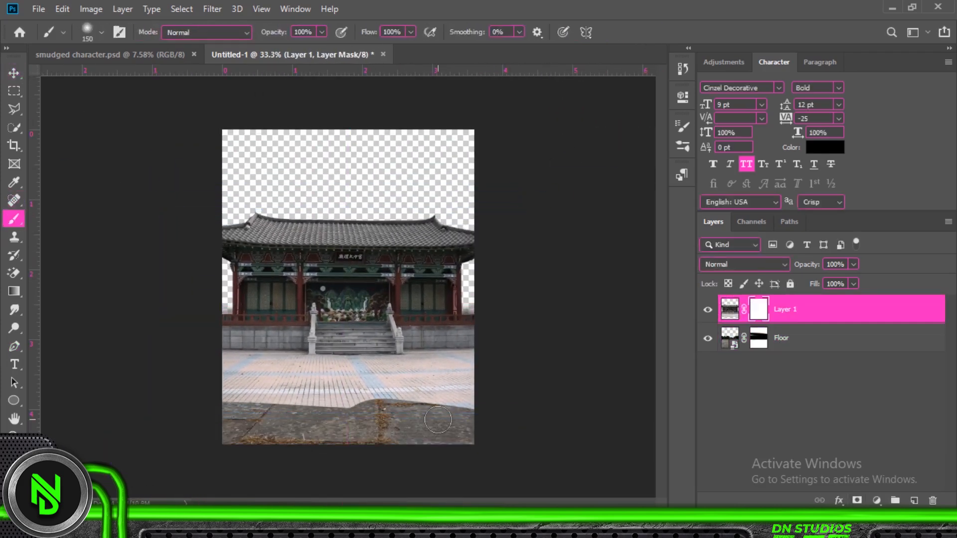
pyautogui.rightClick(432, 421)
pyautogui.moveTo(471, 430); pyautogui.dragTo(226, 428)
pyautogui.press('[')
pyautogui.press('[')
pyautogui.press('[')
pyautogui.press('[')
pyautogui.moveTo(234, 374)
pyautogui.mouseDown()
pyautogui.moveTo(438, 372)
pyautogui.moveTo(314, 374)
pyautogui.mouseUp()
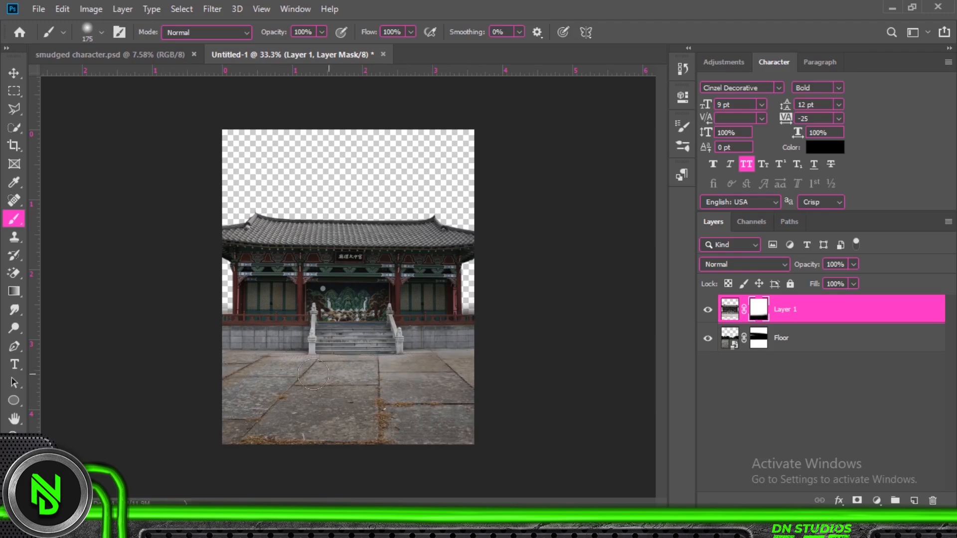
pyautogui.click(288, 417)
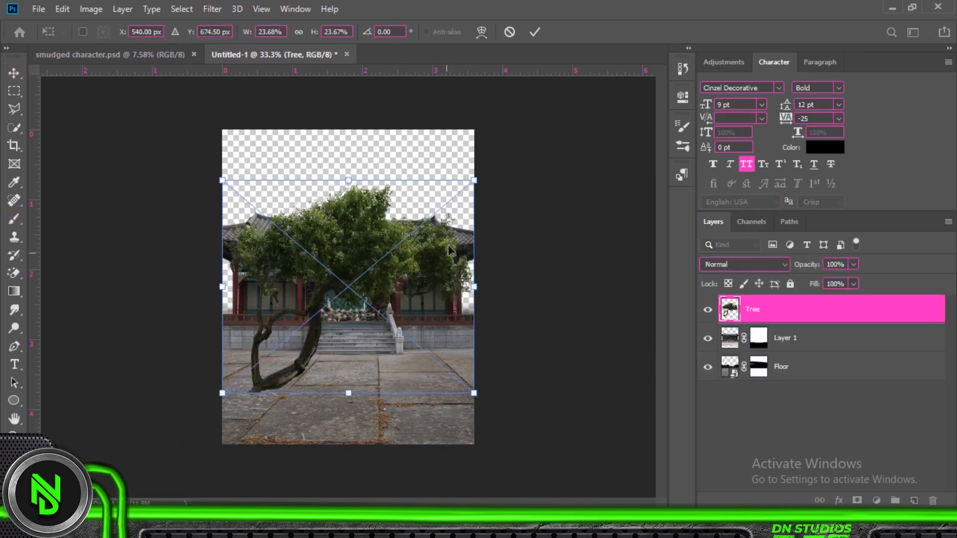
# Shrink the placed Tree and position it in the canvas's upper left corner, overlapping the roof's left end.
pyautogui.moveTo(364, 290); pyautogui.dragTo(321, 183)
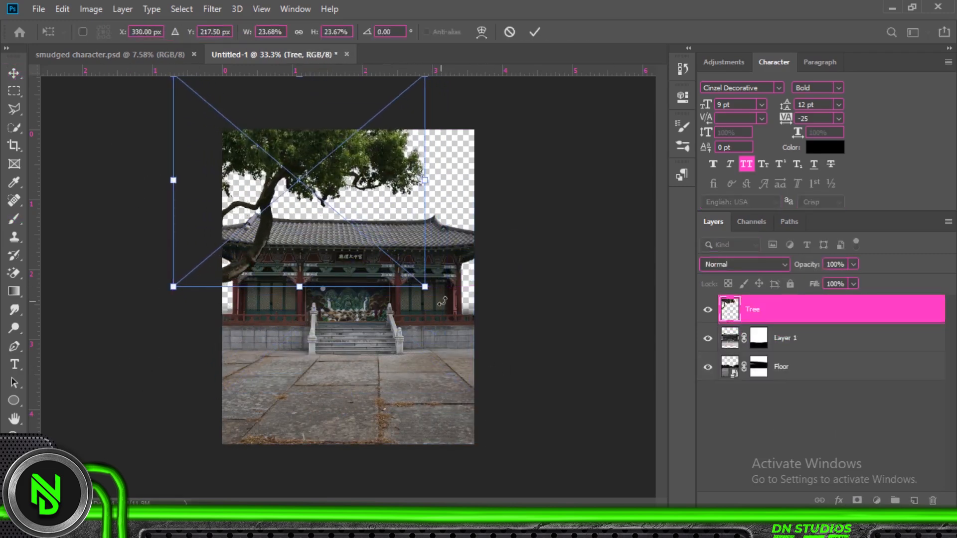
pyautogui.moveTo(425, 286); pyautogui.dragTo(367, 237)
pyautogui.moveTo(297, 196); pyautogui.dragTo(311, 169)
pyautogui.click(535, 32)
# Scale the placed Sky2 image to about 22% across the upper canvas and move its layer beneath Floor.
pyautogui.moveTo(371, 324); pyautogui.dragTo(372, 257)
pyautogui.moveTo(475, 297); pyautogui.dragTo(540, 342)
pyautogui.moveTo(337, 319); pyautogui.dragTo(318, 318)
pyautogui.moveTo(204, 340); pyautogui.dragTo(188, 351)
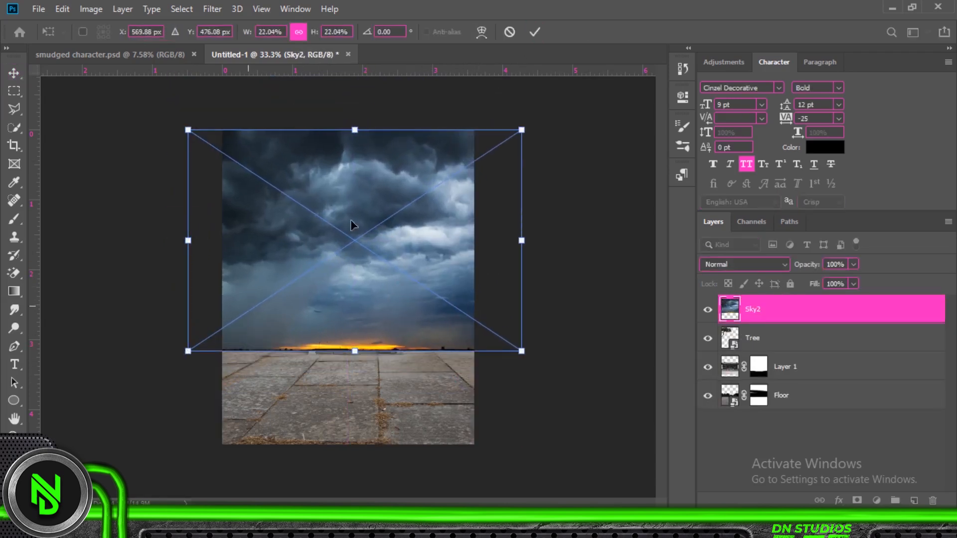
pyautogui.click(535, 32)
pyautogui.moveTo(798, 309); pyautogui.dragTo(831, 424)
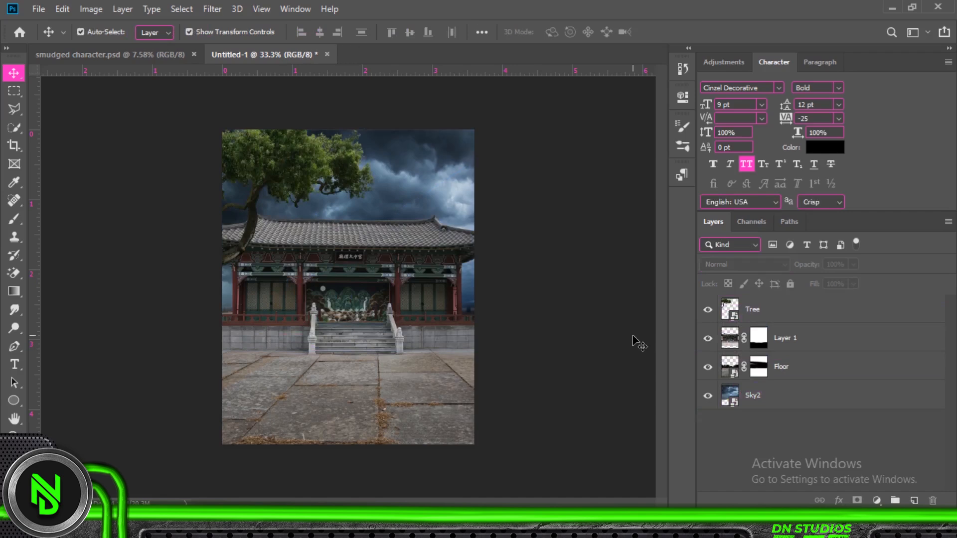
# Place the smudged character file in the composition at 4.55% scale, in front of the tree and building.
pyautogui.moveTo(639, 344); pyautogui.dragTo(367, 423)
pyautogui.press('Return')
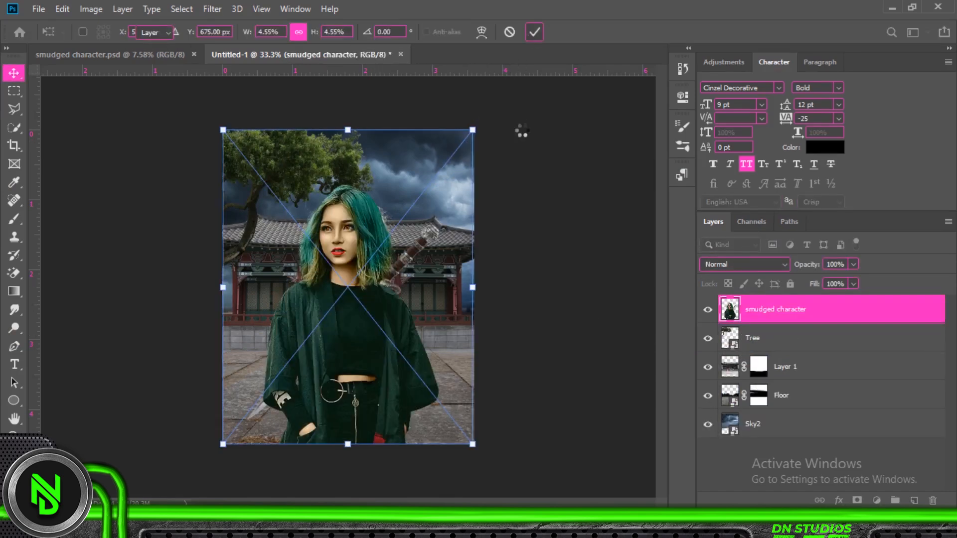
pyautogui.keyDown('ctrl'); pyautogui.click(524, 131); pyautogui.keyUp('ctrl')
# Clip a Hue/Saturation adjustment to the Sky2 layer and lower the saturation.
pyautogui.keyDown('ctrl'); pyautogui.click(443, 167); pyautogui.keyUp('ctrl')
pyautogui.click(857, 501)
pyautogui.click(877, 500)
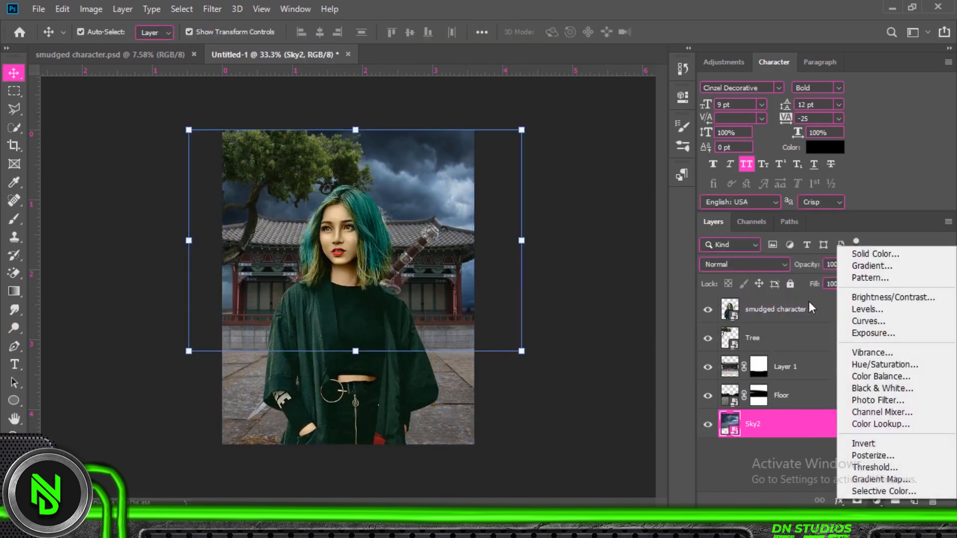
pyautogui.click(872, 363)
pyautogui.moveTo(563, 218); pyautogui.dragTo(535, 220)
pyautogui.click(568, 212)
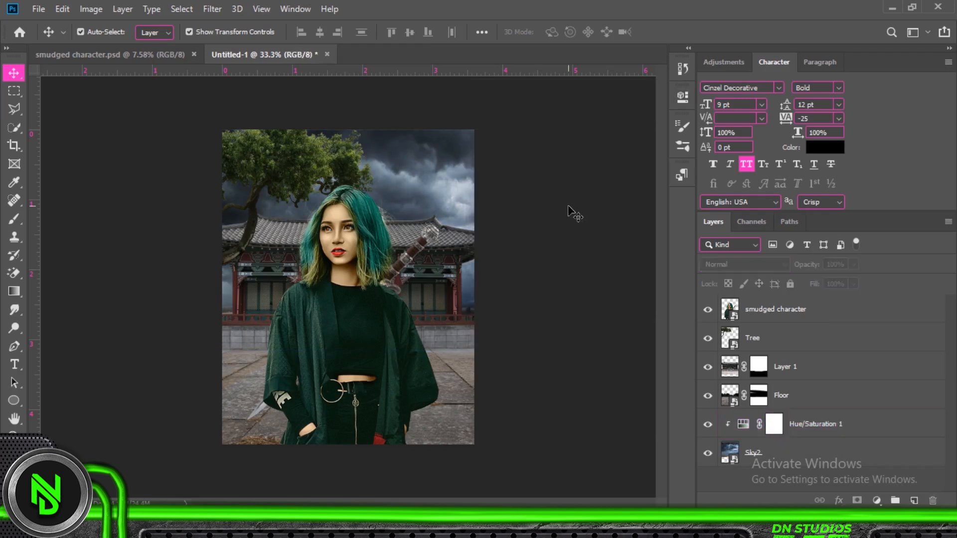
# Clip a Levels adjustment to the Floor layer and darken it by lowering the white output level.
pyautogui.click(782, 395)
pyautogui.click(876, 501)
pyautogui.click(869, 312)
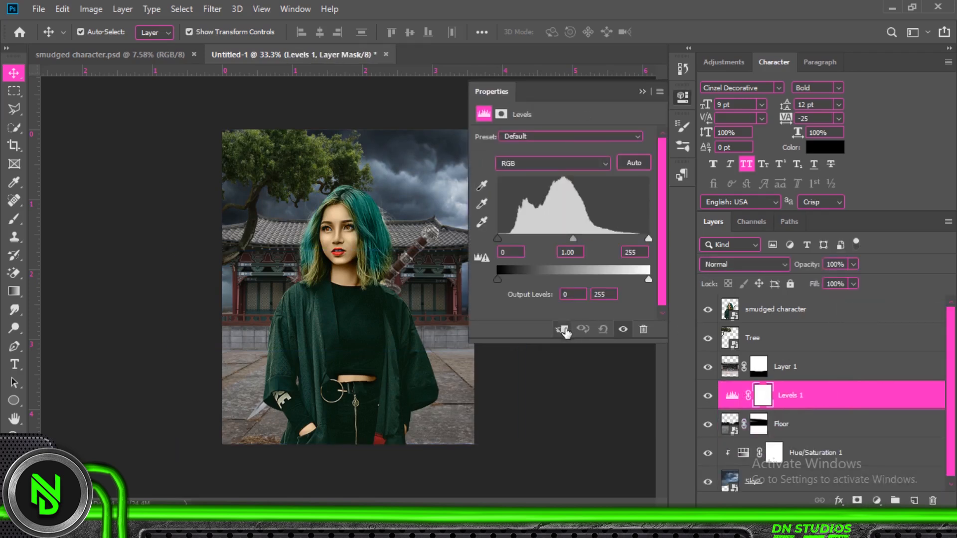
pyautogui.moveTo(649, 279); pyautogui.dragTo(593, 279)
# Clip a Color Balance adjustment to the Floor layer and tint its tones toward cyan and blue.
pyautogui.click(877, 501)
pyautogui.click(870, 378)
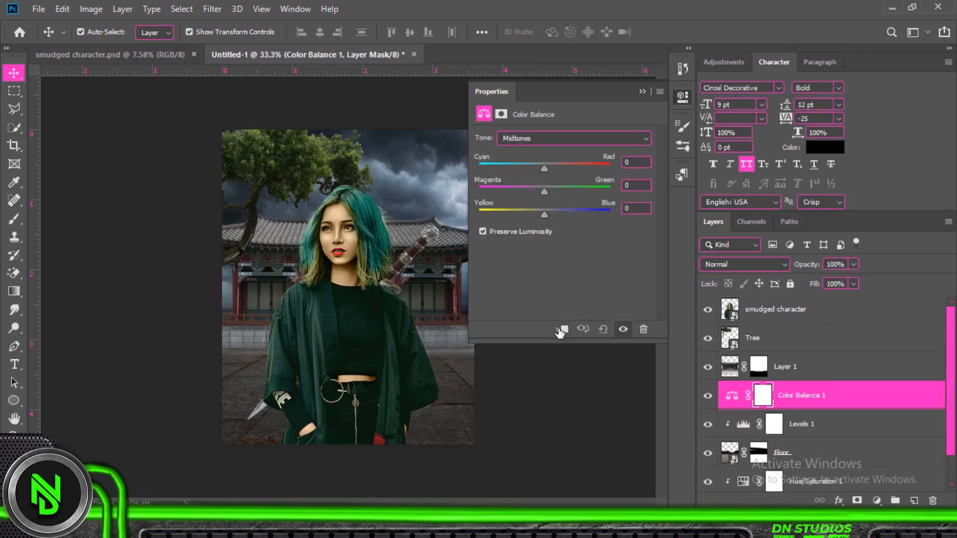
pyautogui.moveTo(544, 168); pyautogui.dragTo(546, 215)
pyautogui.click(555, 139)
pyautogui.click(548, 152)
pyautogui.click(575, 142)
pyautogui.click(561, 171)
pyautogui.click(643, 92)
# Duplicate the floor's Levels and Color Balance adjustments above the building layer and clip the copies to it.
pyautogui.keyDown('shift'); pyautogui.click(831, 426); pyautogui.keyUp('shift')
pyautogui.moveTo(832, 428); pyautogui.dragTo(748, 352)
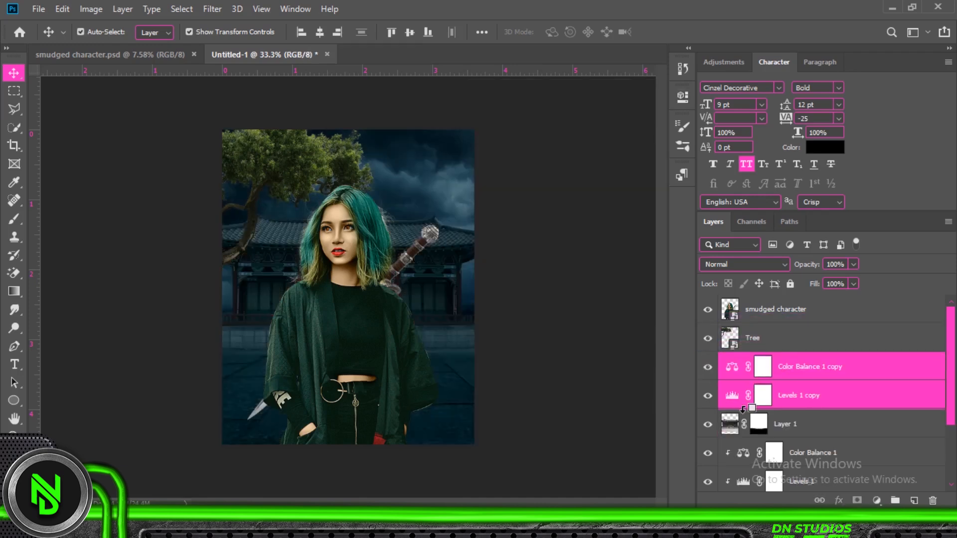
# Clip a Levels adjustment with white output 174 and a Hue/Saturation adjustment with saturation -48 to the Tree layer.
pyautogui.click(797, 338)
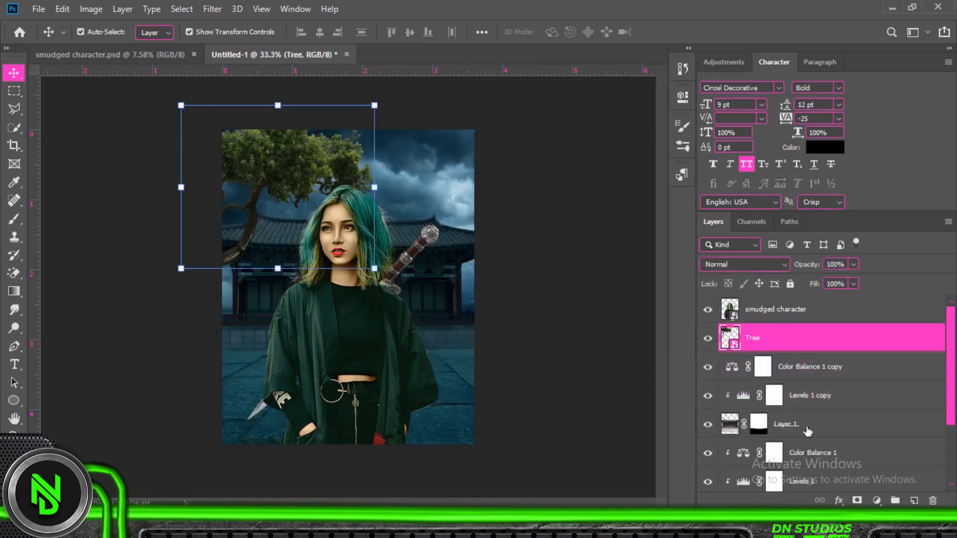
pyautogui.click(876, 501)
pyautogui.click(862, 306)
pyautogui.hotkey('ctrl', 'alt', 'g')
pyautogui.moveTo(649, 279); pyautogui.dragTo(618, 279)
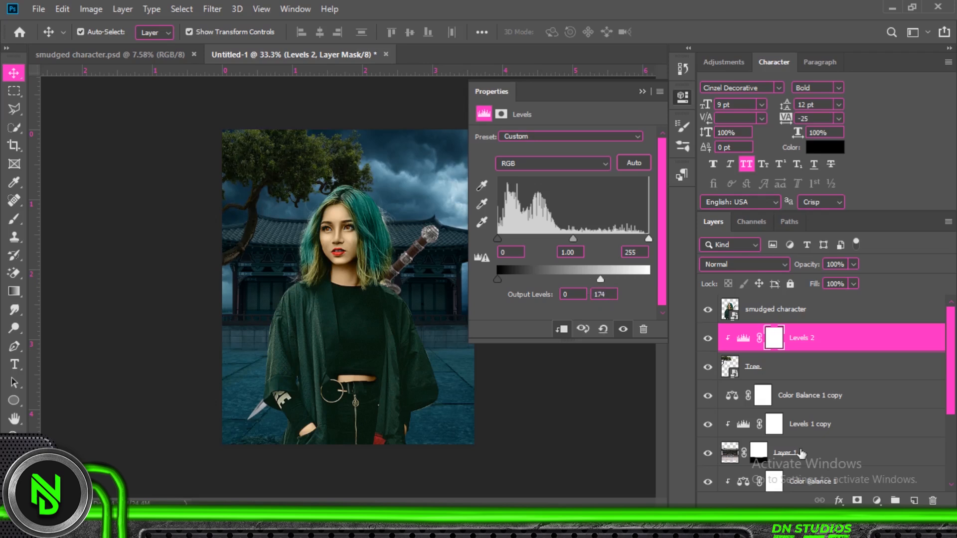
pyautogui.click(877, 501)
pyautogui.click(882, 366)
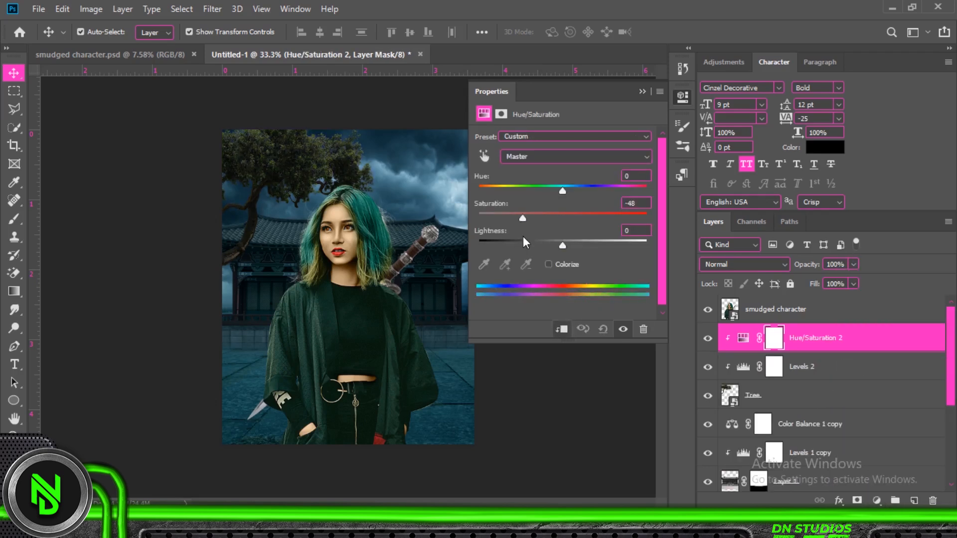
# Clip a Color Balance adjustment to the Tree, shifting midtones toward cyan and setting shadows to -12, +3 and +6.
pyautogui.click(877, 500)
pyautogui.click(877, 377)
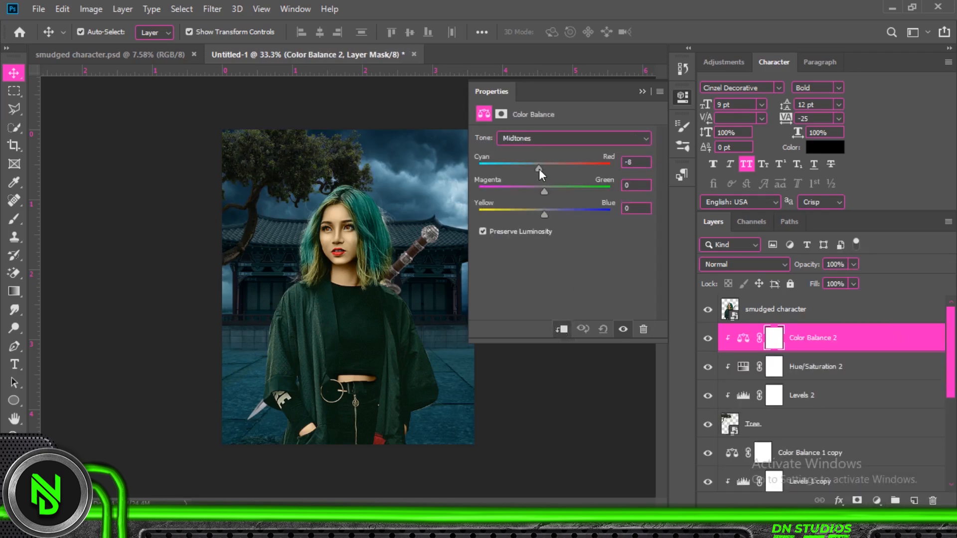
pyautogui.moveTo(525, 180)
pyautogui.mouseDown()
pyautogui.moveTo(549, 191)
pyautogui.moveTo(526, 170)
pyautogui.moveTo(536, 169)
pyautogui.mouseUp()
pyautogui.click(537, 139)
pyautogui.click(537, 149)
pyautogui.moveTo(544, 191); pyautogui.dragTo(548, 214)
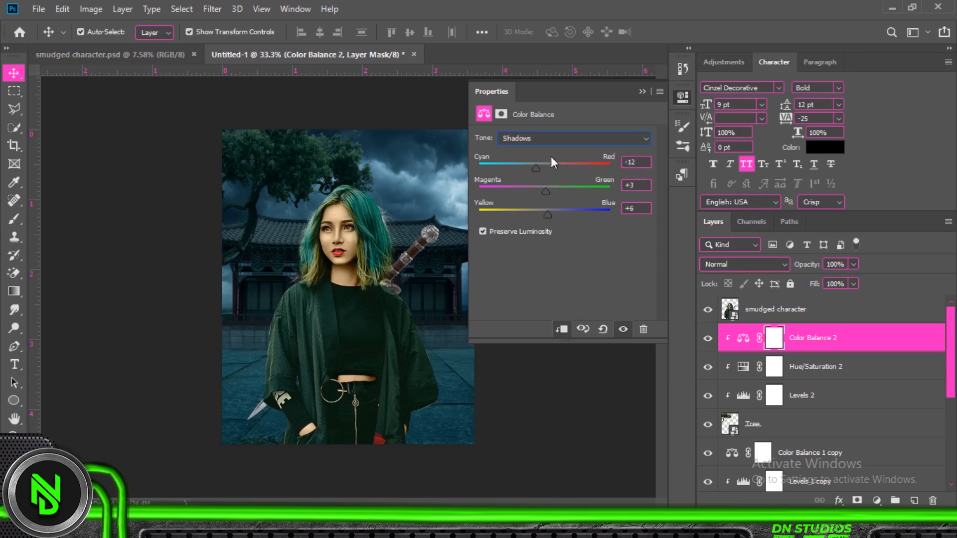
# Slightly adjust the highlights in the tree's Color Balance adjustment.
pyautogui.click(548, 140)
pyautogui.click(546, 170)
pyautogui.moveTo(545, 170); pyautogui.dragTo(546, 193)
pyautogui.moveTo(544, 216); pyautogui.dragTo(546, 217)
pyautogui.click(642, 92)
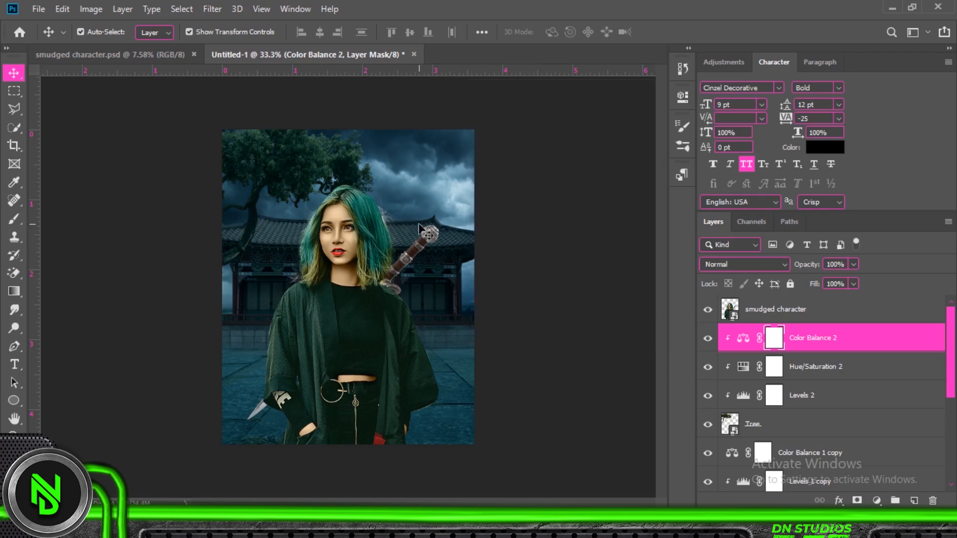
pyautogui.press('z')
pyautogui.moveTo(374, 248); pyautogui.dragTo(370, 305)
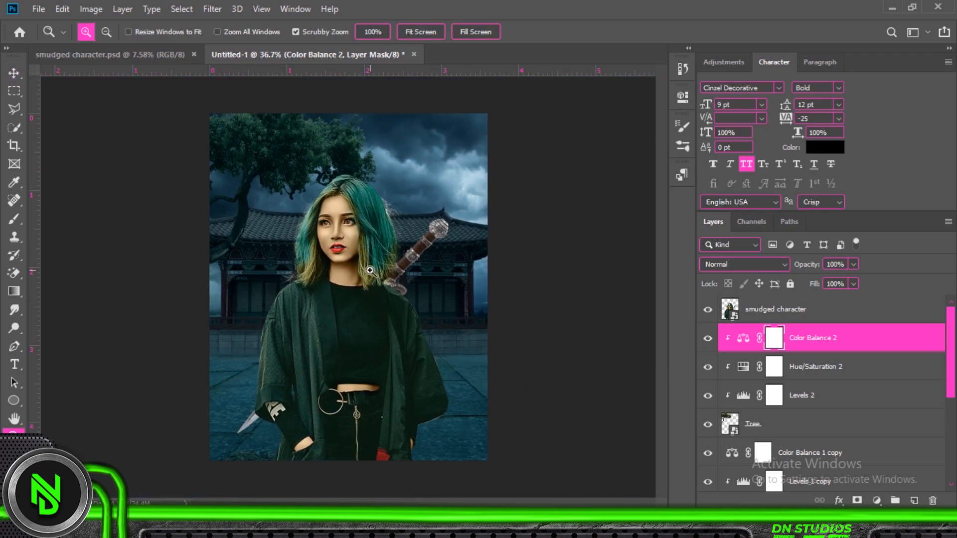
pyautogui.click(13, 73)
pyautogui.click(134, 176)
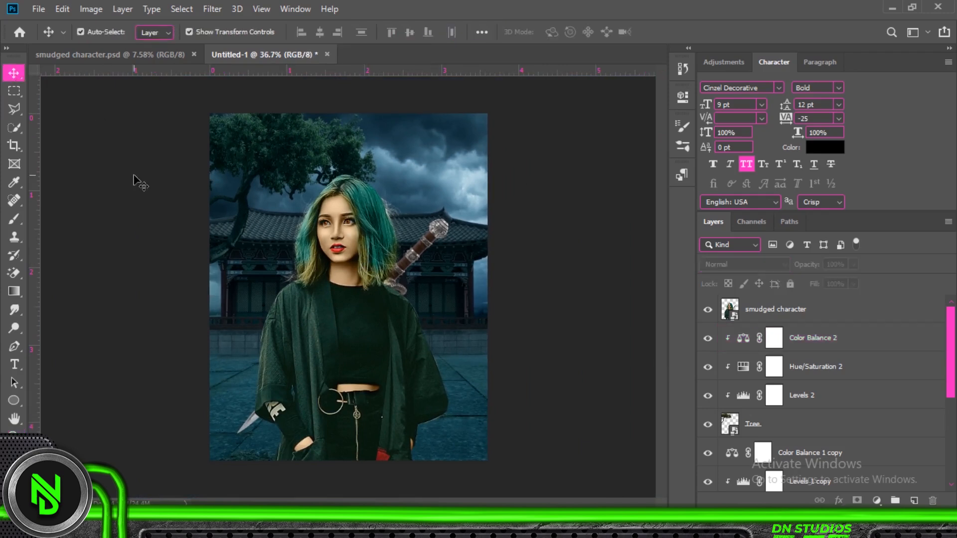
# Clip a Levels adjustment to the smudged character layer and set its white output level to 200.
pyautogui.click(377, 386)
pyautogui.click(876, 500)
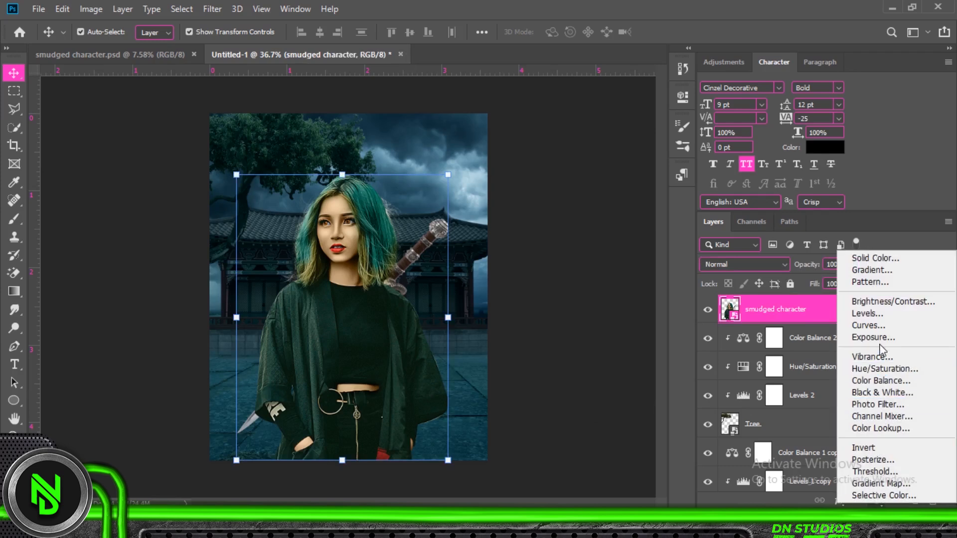
pyautogui.click(854, 304)
pyautogui.moveTo(648, 279); pyautogui.dragTo(625, 280)
# Clip a Color Balance adjustment to the character, shifting midtones toward blue and setting shadows to -8, -10 and +4.
pyautogui.click(876, 500)
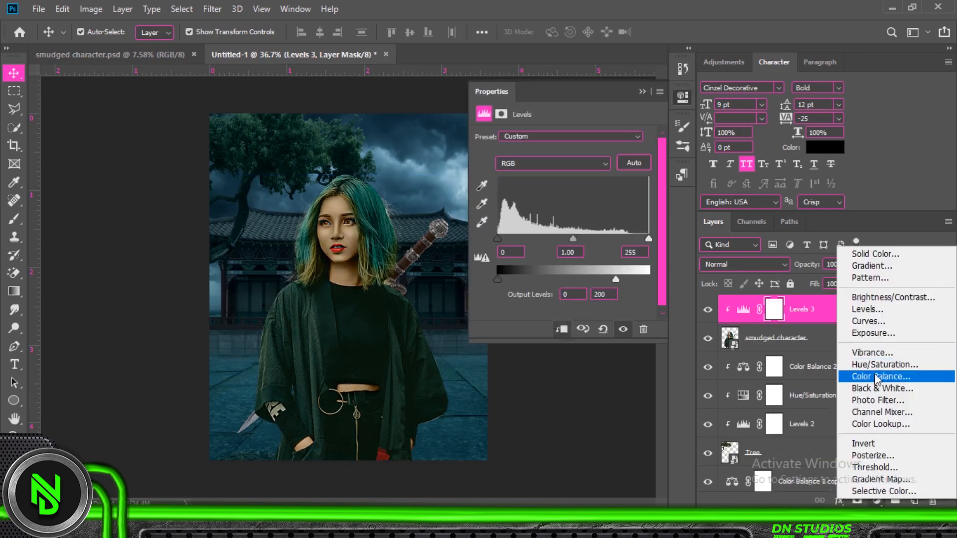
pyautogui.click(803, 379)
pyautogui.moveTo(546, 192); pyautogui.dragTo(559, 210)
pyautogui.click(573, 138)
pyautogui.click(549, 148)
pyautogui.moveTo(545, 168); pyautogui.dragTo(540, 166)
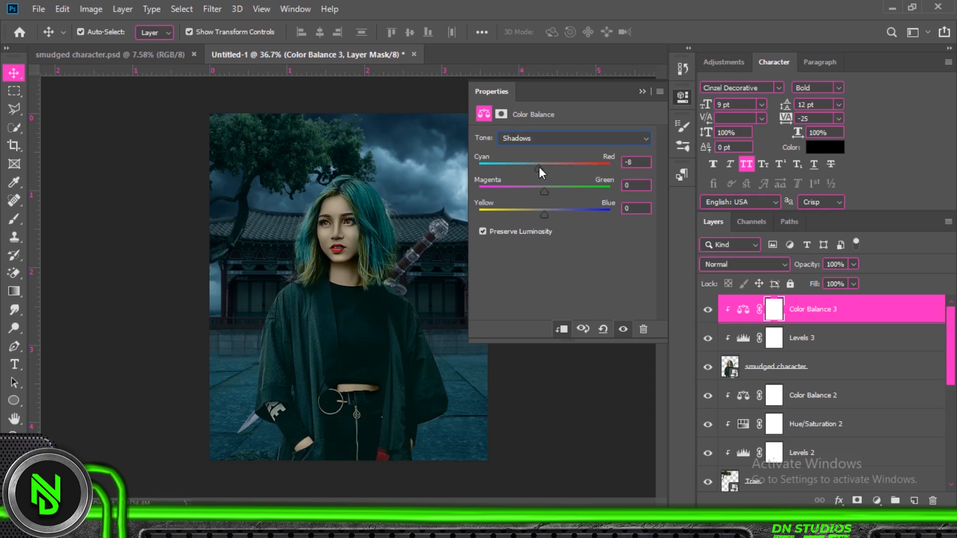
pyautogui.moveTo(545, 214); pyautogui.dragTo(546, 213)
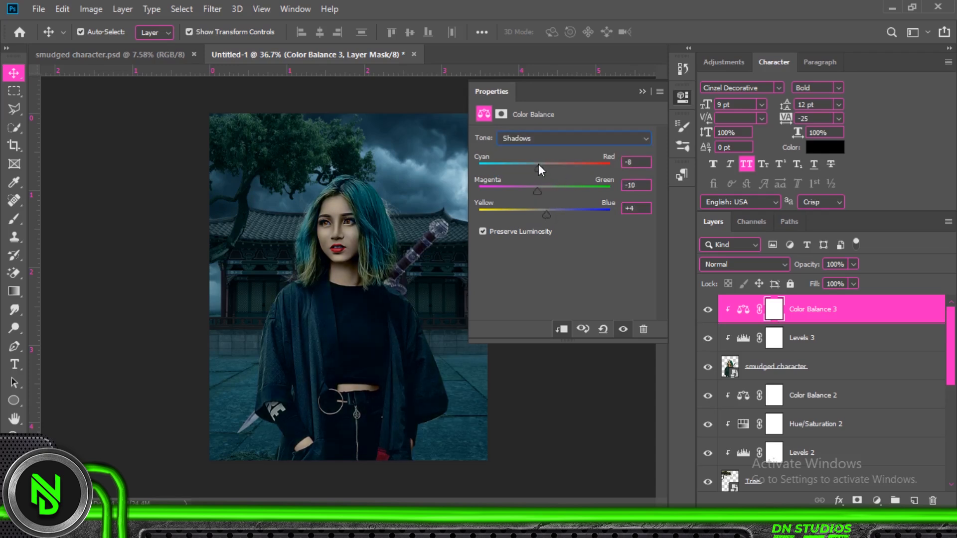
# Readjust the cyan-red and yellow-blue balance in the character's Color Balance adjustment.
pyautogui.moveTo(539, 168); pyautogui.dragTo(552, 214)
pyautogui.click(138, 239)
pyautogui.press('z')
pyautogui.moveTo(365, 238); pyautogui.dragTo(366, 302)
pyautogui.click(643, 91)
pyautogui.click(14, 73)
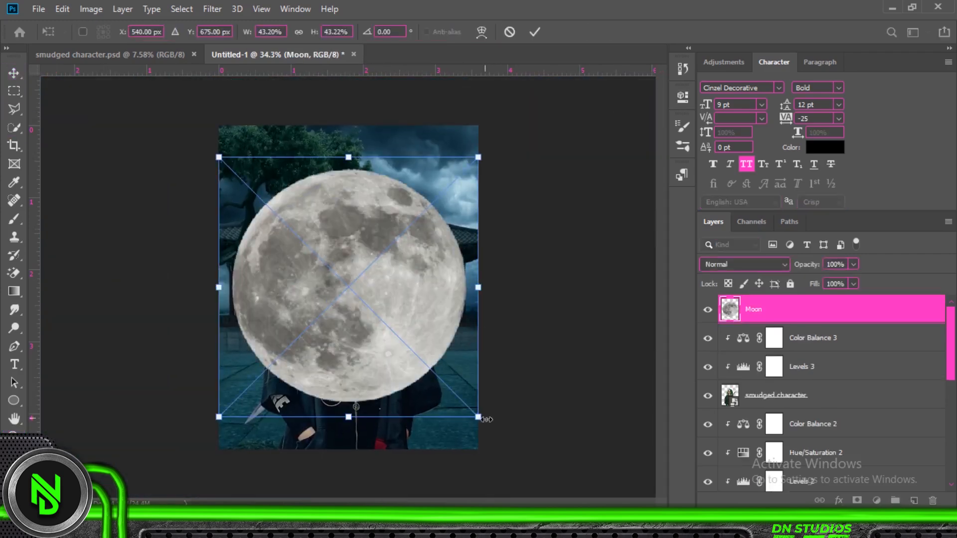
# Shrink the placed Moon to about 7.4%, position it in the sky at the right canvas edge, and move its layer beneath Floor.
pyautogui.moveTo(487, 419); pyautogui.dragTo(453, 198)
pyautogui.moveTo(423, 168); pyautogui.dragTo(472, 199)
pyautogui.moveTo(460, 189)
pyautogui.mouseDown()
pyautogui.moveTo(474, 204)
pyautogui.moveTo(469, 188)
pyautogui.mouseUp()
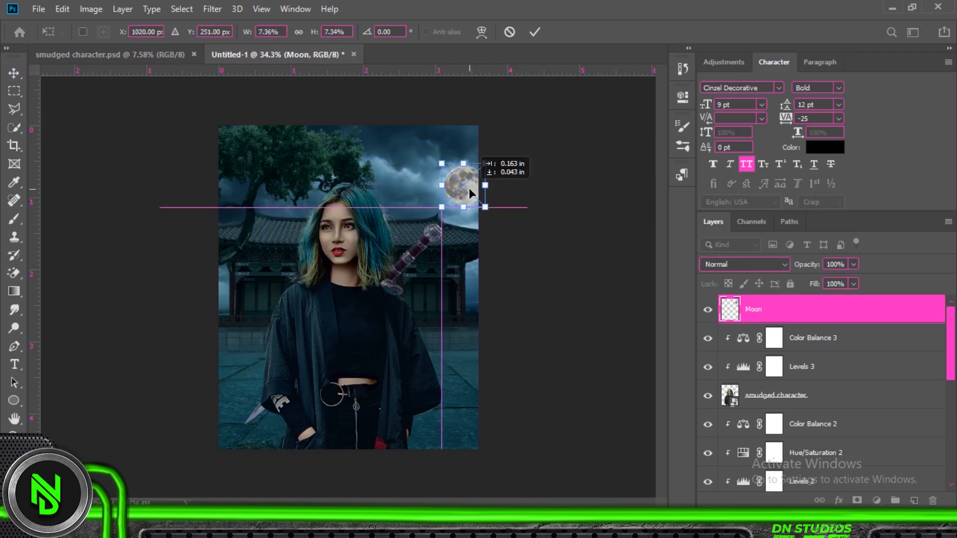
pyautogui.click(535, 32)
pyautogui.moveTo(793, 309); pyautogui.dragTo(794, 432)
# Add a layer mask to the Moon and paint out its right part with a hard round brush to shape a crescent.
pyautogui.click(13, 218)
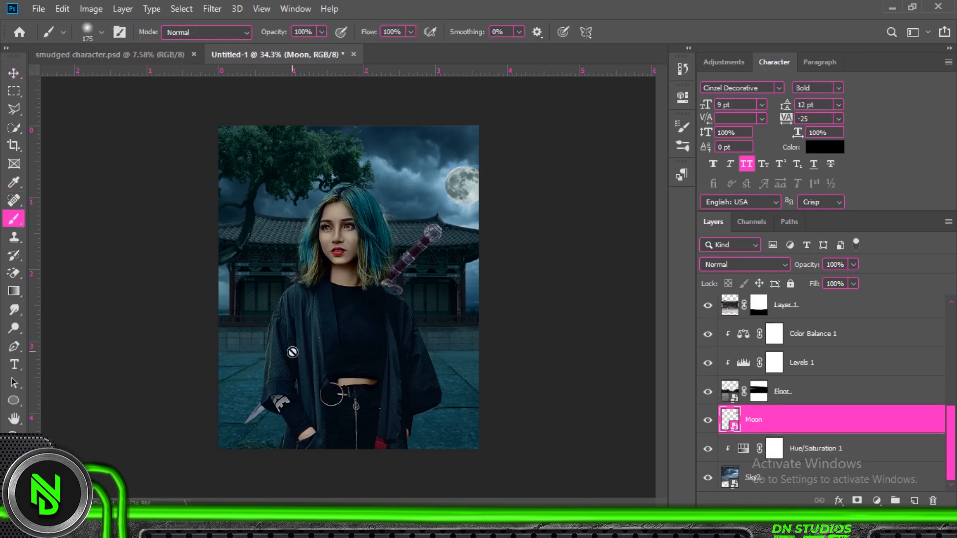
pyautogui.click(857, 501)
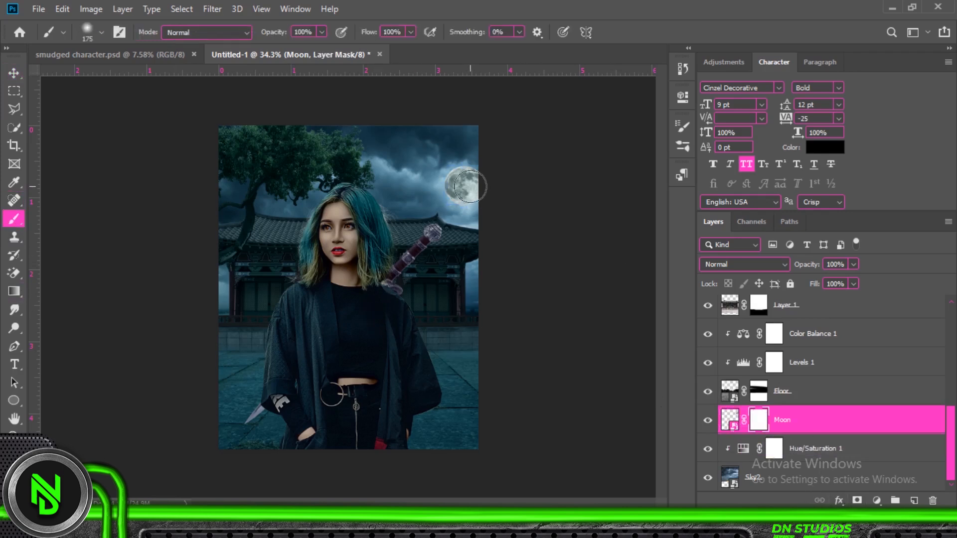
pyautogui.rightClick(479, 232)
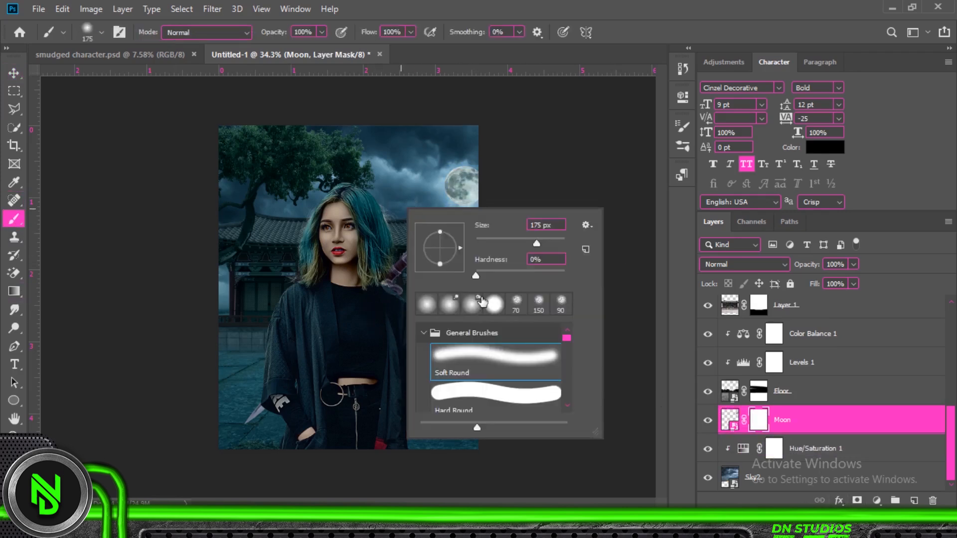
pyautogui.click(475, 186)
pyautogui.hotkey('ctrl', 'z')
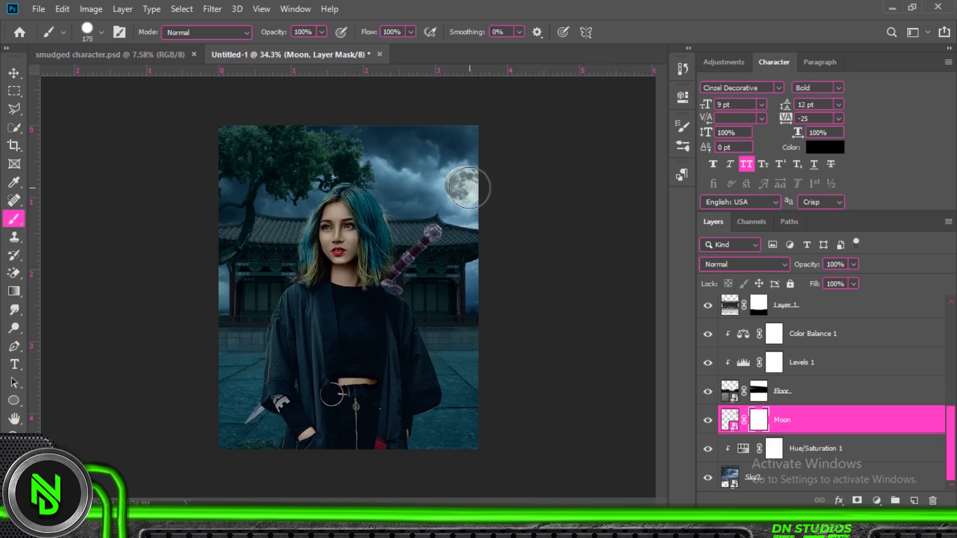
# Scale the crescent moon down slightly and reposition it near the right canvas edge above the roof.
pyautogui.click(14, 75)
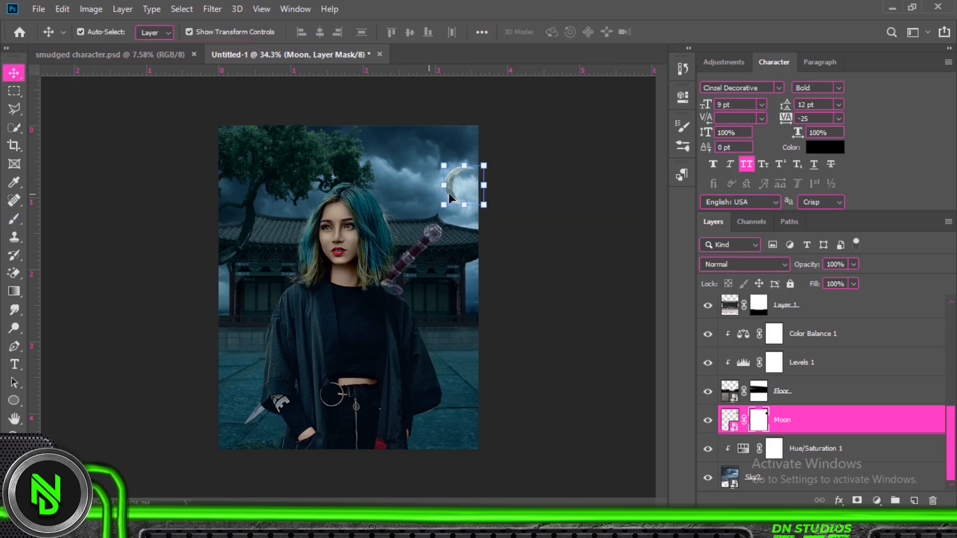
pyautogui.hotkey('ctrl', 't')
pyautogui.moveTo(456, 184); pyautogui.dragTo(486, 177)
pyautogui.click(672, 33)
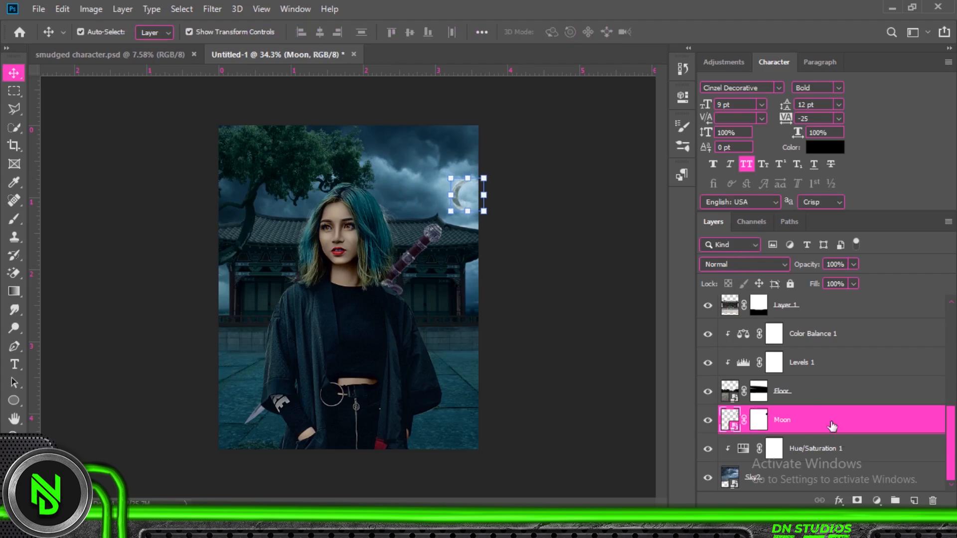
# Change the Moon layer's blending mode to a brightening one so the crescent glows against the clouds.
pyautogui.click(744, 264)
pyautogui.click(714, 277)
pyautogui.click(603, 269)
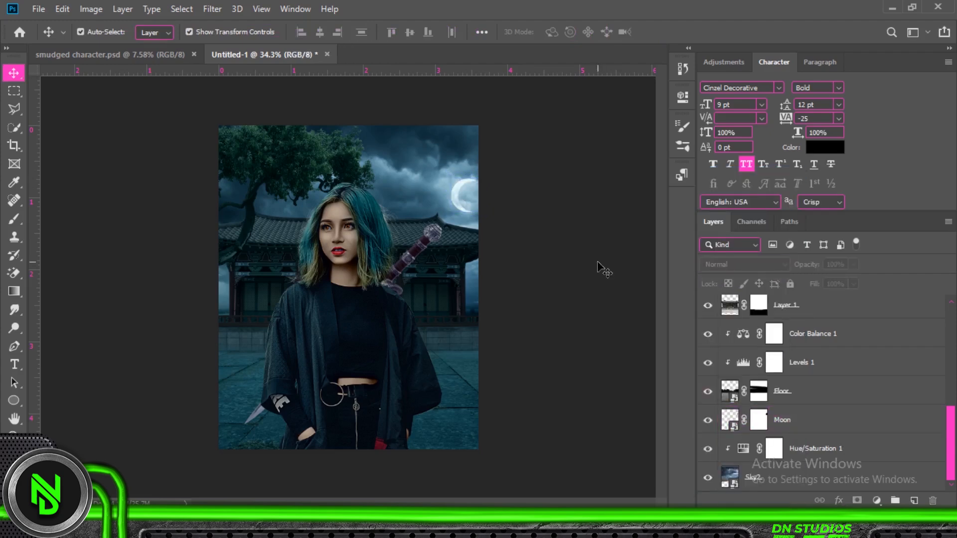
pyautogui.press('z')
pyautogui.moveTo(464, 185); pyautogui.dragTo(472, 310)
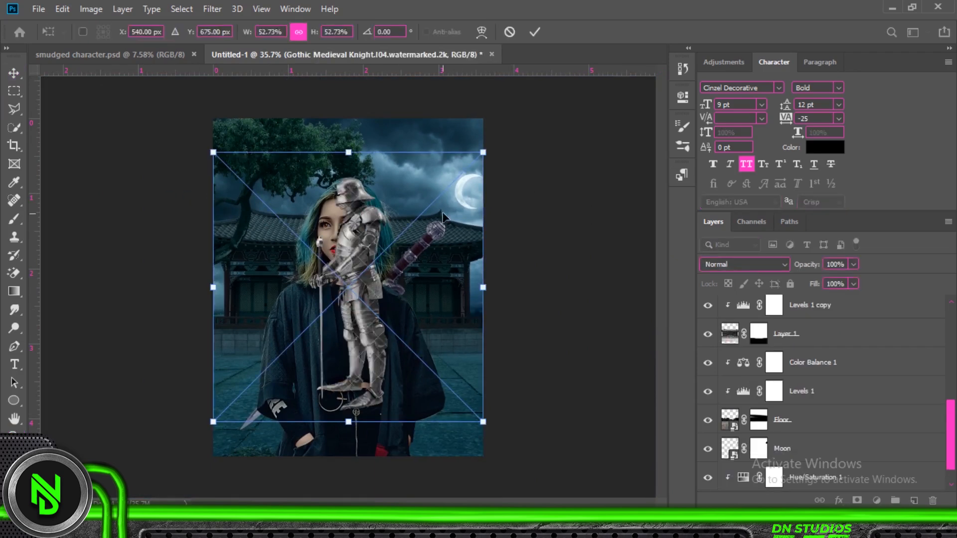
# Place the medieval knight, move its layer beneath the character, shrink it to about 23% and stand it near the right canvas edge.
pyautogui.click(535, 32)
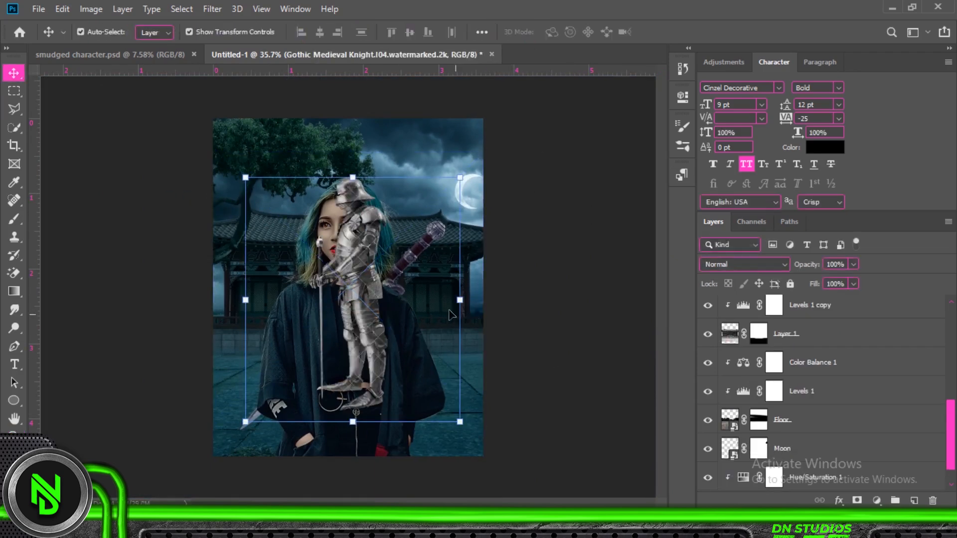
pyautogui.moveTo(396, 249); pyautogui.dragTo(471, 264)
pyautogui.moveTo(813, 309)
pyautogui.mouseDown()
pyautogui.moveTo(800, 481)
pyautogui.moveTo(790, 307)
pyautogui.moveTo(788, 331)
pyautogui.mouseUp()
pyautogui.moveTo(533, 191); pyautogui.dragTo(498, 291)
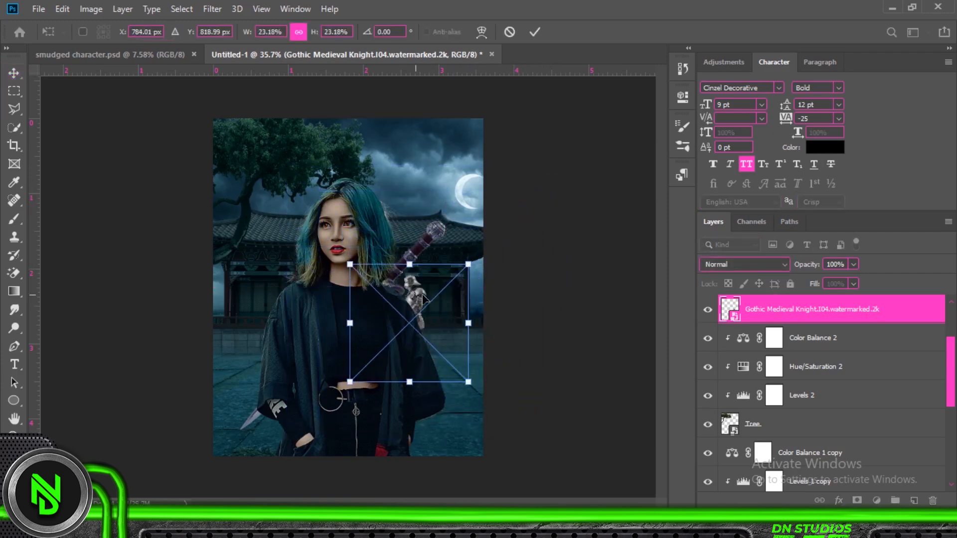
pyautogui.moveTo(409, 293); pyautogui.dragTo(448, 287)
pyautogui.click(535, 32)
# Add a Levels adjustment clipped to the knight and darken it with a white output level of 109.
pyautogui.moveTo(459, 331); pyautogui.dragTo(529, 394)
pyautogui.click(876, 500)
pyautogui.click(870, 312)
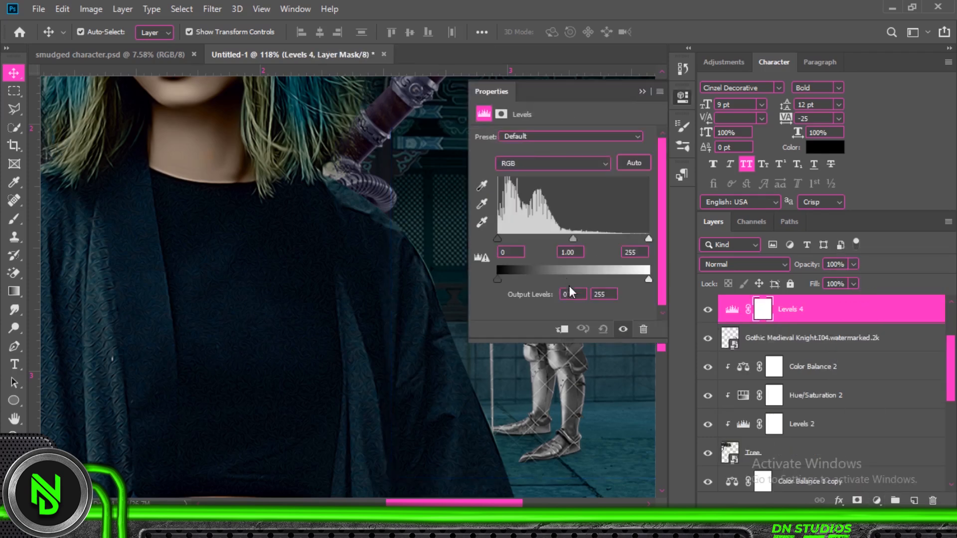
pyautogui.click(564, 329)
pyautogui.moveTo(648, 279); pyautogui.dragTo(527, 278)
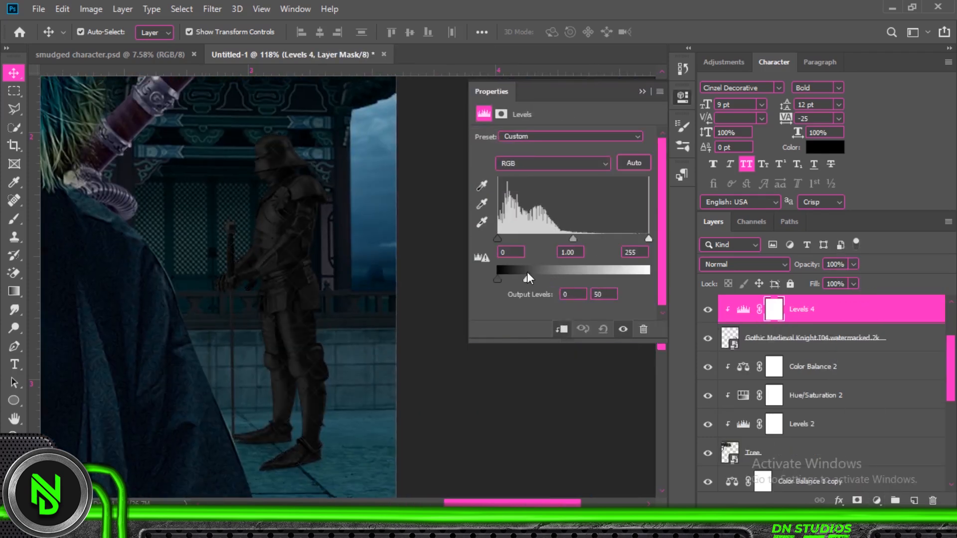
pyautogui.hotkey('ctrl', '-')
pyautogui.hotkey('ctrl', '-')
pyautogui.hotkey('ctrl', '-')
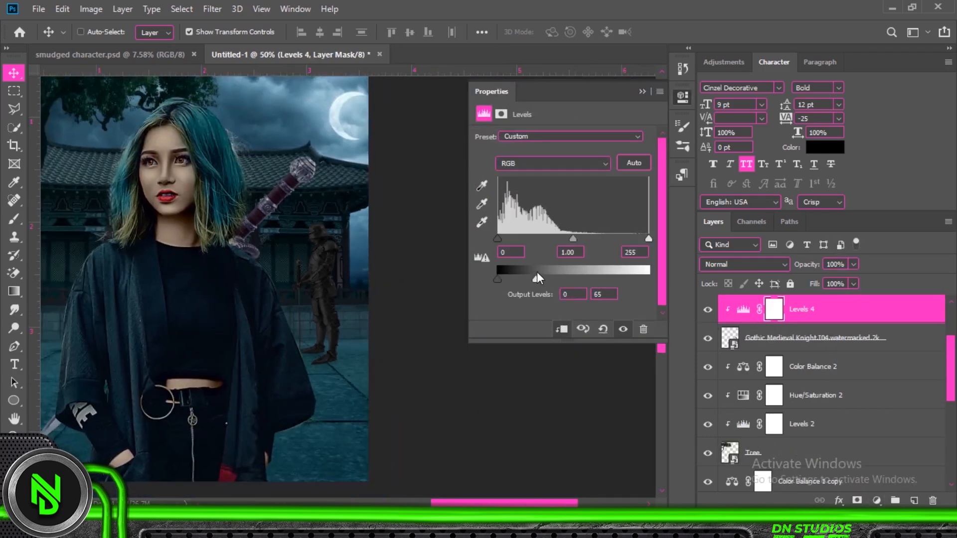
pyautogui.moveTo(475, 427); pyautogui.dragTo(323, 444)
pyautogui.moveTo(536, 279); pyautogui.dragTo(563, 280)
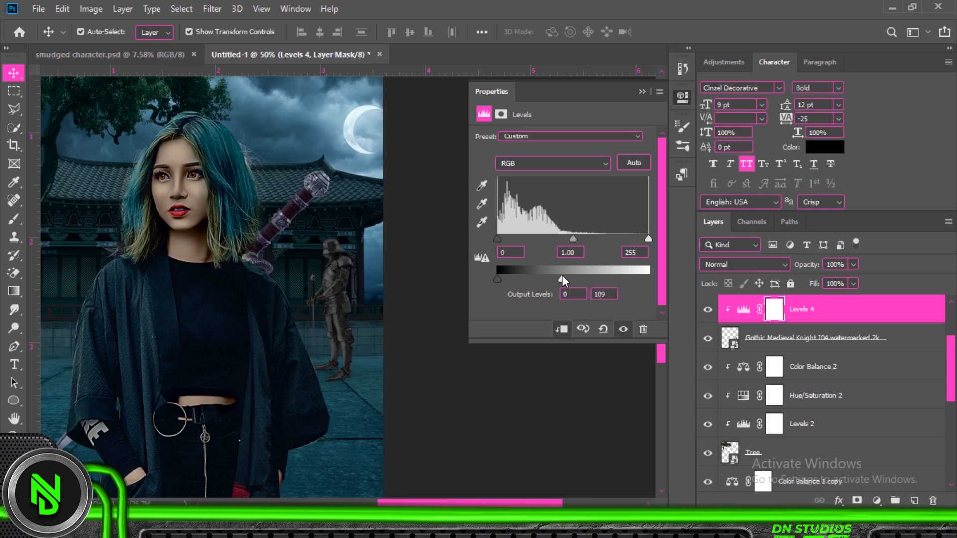
# Add a Color Balance adjustment clipped to the knight with cyan at -32 in midtones and -16 in shadows, plus slightly greener shadows.
pyautogui.click(877, 501)
pyautogui.click(882, 371)
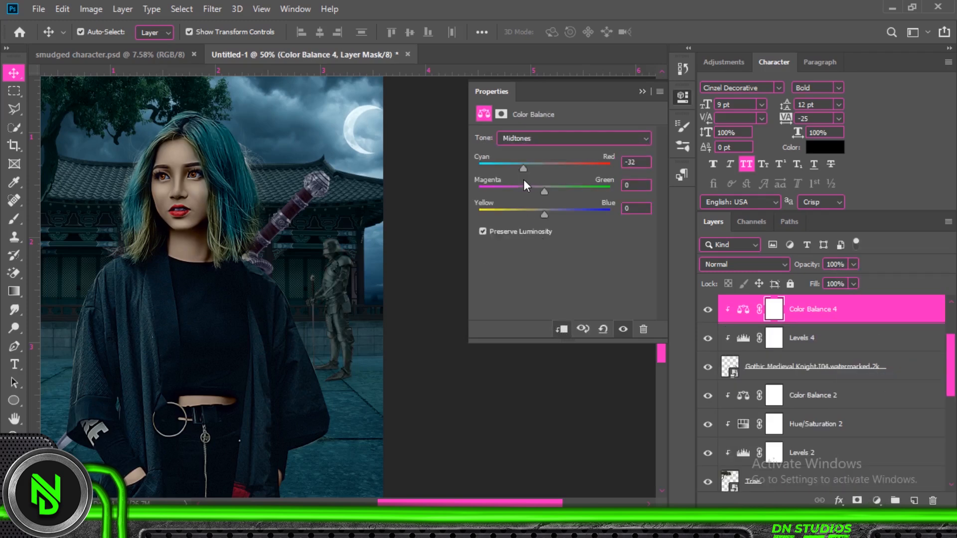
pyautogui.click(553, 139)
pyautogui.click(551, 149)
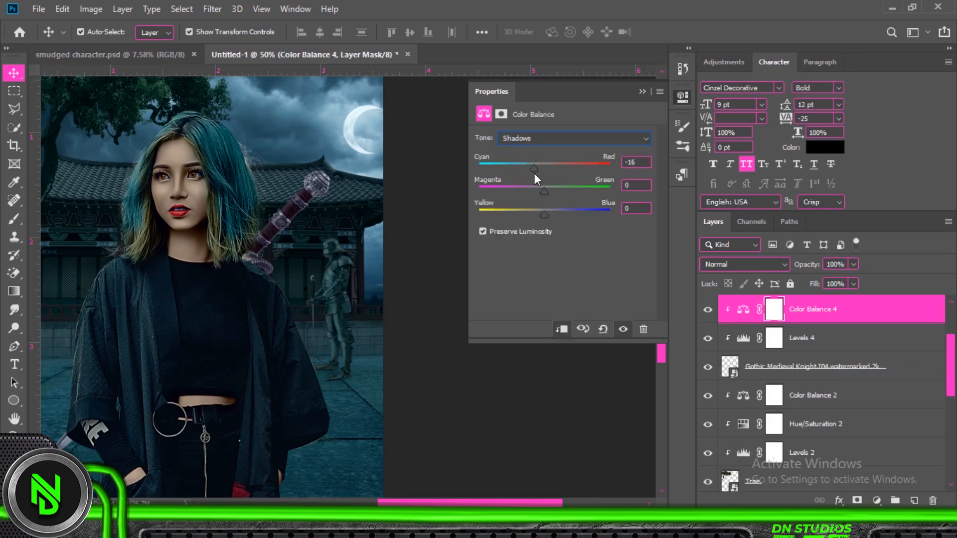
pyautogui.moveTo(545, 192)
pyautogui.mouseDown()
pyautogui.moveTo(551, 214)
pyautogui.moveTo(542, 189)
pyautogui.moveTo(550, 192)
pyautogui.mouseUp()
pyautogui.click(544, 139)
pyautogui.click(540, 169)
# Raise the white output level of the knight's Levels adjustment to brighten the figure slightly.
pyautogui.click(738, 341)
pyautogui.moveTo(562, 280); pyautogui.dragTo(575, 280)
pyautogui.press('z')
pyautogui.moveTo(360, 361); pyautogui.dragTo(348, 316)
pyautogui.click(14, 74)
pyautogui.click(558, 326)
# Duplicate the knight with its two adjustment layers, flip the copy horizontally and move it to the opposite side of the woman.
pyautogui.click(785, 367)
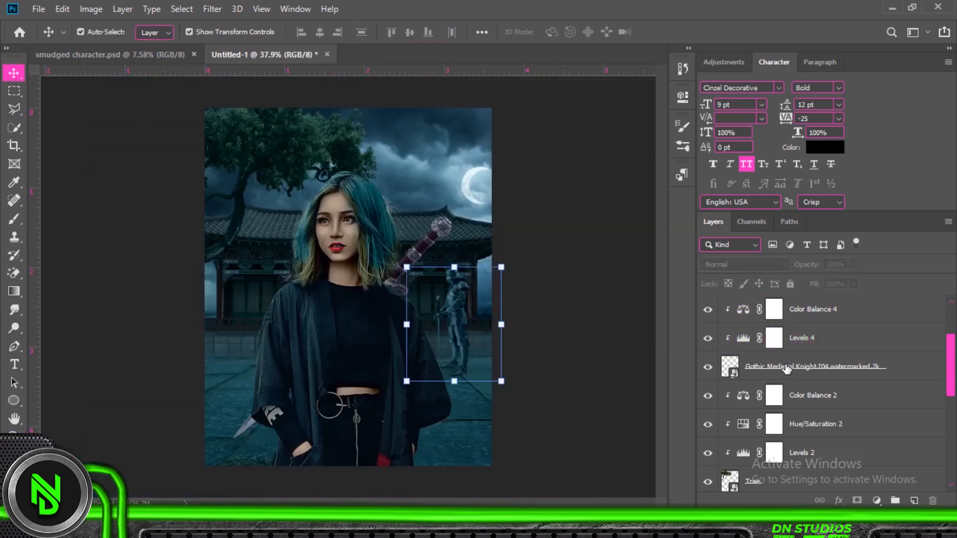
pyautogui.keyDown('shift'); pyautogui.click(812, 312); pyautogui.keyUp('shift')
pyautogui.hotkey('ctrl', 'j')
pyautogui.hotkey('ctrl', 't')
pyautogui.rightClick(466, 327)
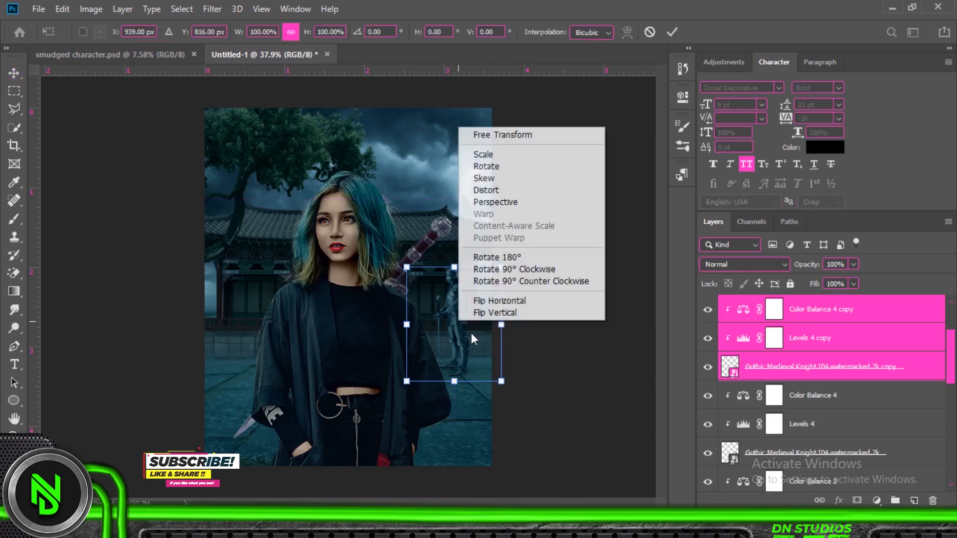
pyautogui.click(468, 313)
pyautogui.moveTo(470, 315); pyautogui.dragTo(256, 315)
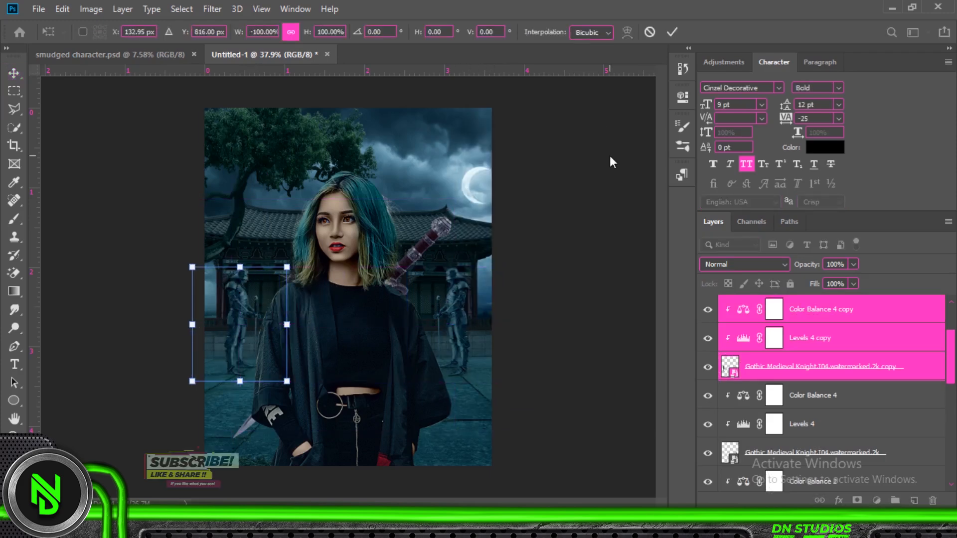
pyautogui.click(669, 37)
# Place the steel fence at a reduced size near the left canvas edge and move its layer beneath Layer 1.
pyautogui.click(600, 188)
pyautogui.moveTo(398, 291); pyautogui.dragTo(222, 307)
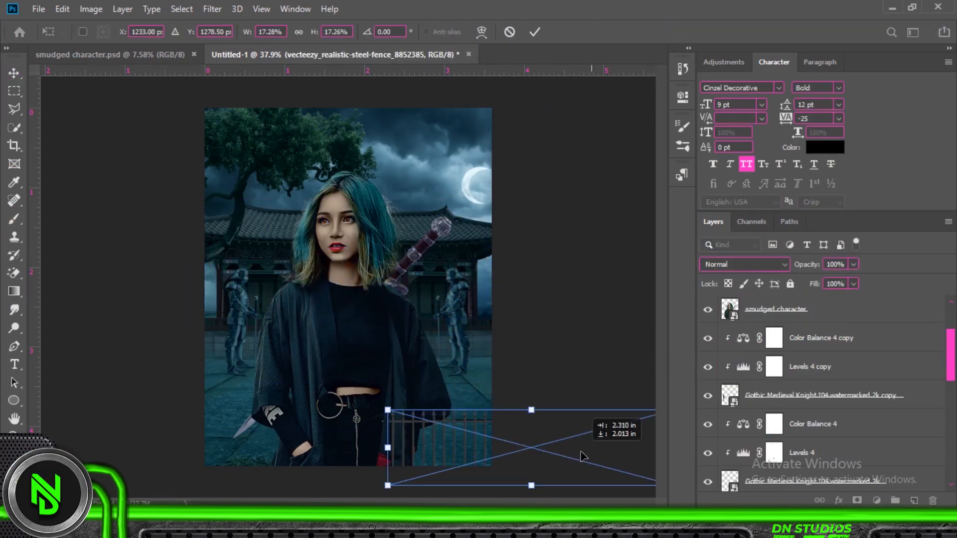
pyautogui.click(535, 32)
pyautogui.moveTo(950, 347); pyautogui.dragTo(949, 325)
pyautogui.moveTo(806, 313); pyautogui.dragTo(804, 382)
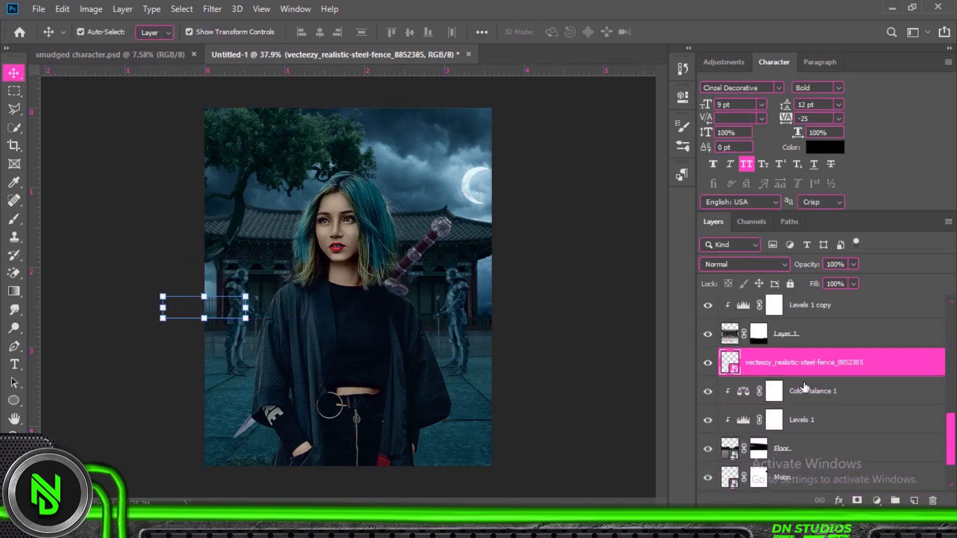
# Align the fence with the temple railing in the gap at the left canvas edge behind the knight.
pyautogui.press('z')
pyautogui.moveTo(241, 313); pyautogui.dragTo(314, 334)
pyautogui.click(14, 73)
pyautogui.moveTo(82, 239); pyautogui.dragTo(83, 252)
pyautogui.press('ctrl')
pyautogui.hotkey('ctrl', '1')
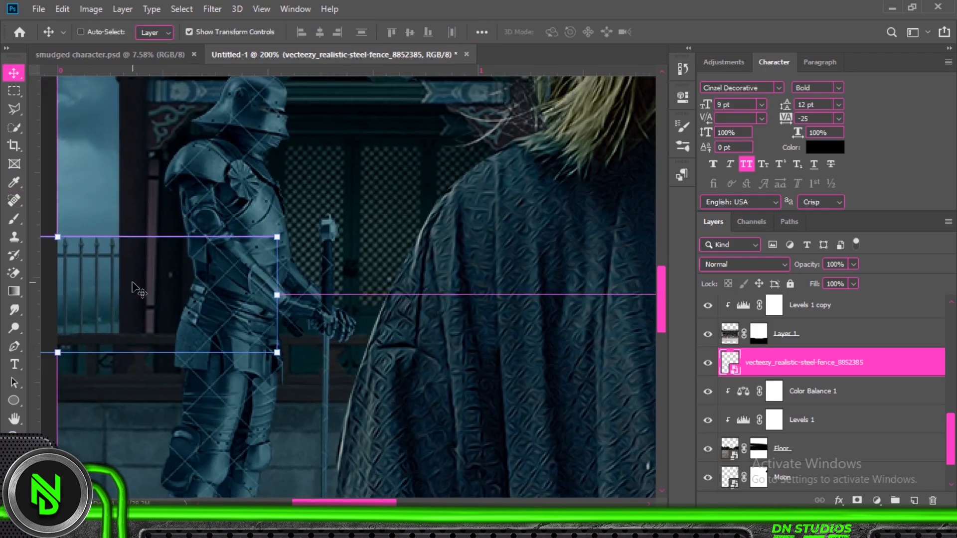
# Add a Levels adjustment clipped to the fence and darken it with a white output level of 85.
pyautogui.click(877, 501)
pyautogui.click(857, 317)
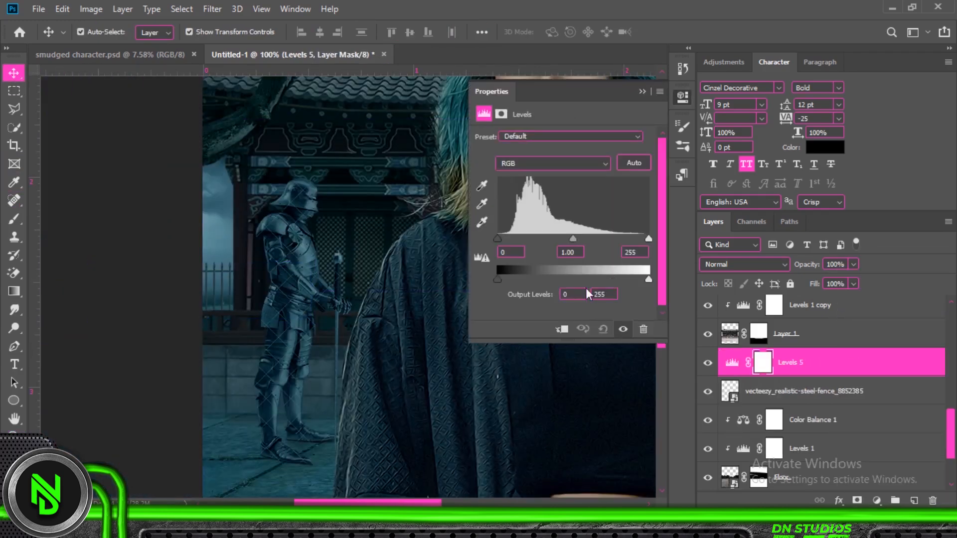
pyautogui.moveTo(649, 280); pyautogui.dragTo(579, 278)
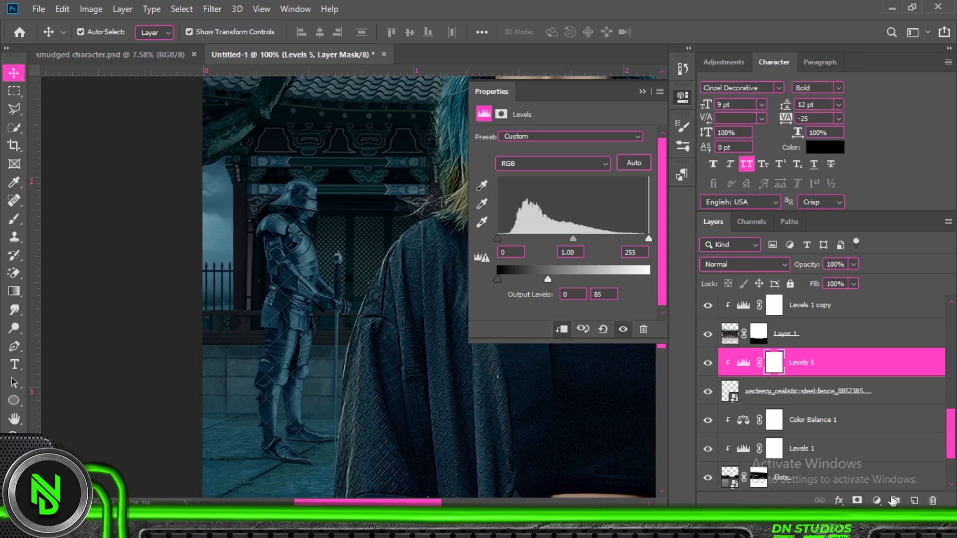
# Add a Color Balance adjustment clipped to the fence and shift its midtones toward blue.
pyautogui.click(877, 501)
pyautogui.click(858, 376)
pyautogui.moveTo(543, 168); pyautogui.dragTo(548, 191)
pyautogui.moveTo(545, 214); pyautogui.dragTo(555, 214)
pyautogui.click(640, 92)
pyautogui.hotkey('ctrl', '-')
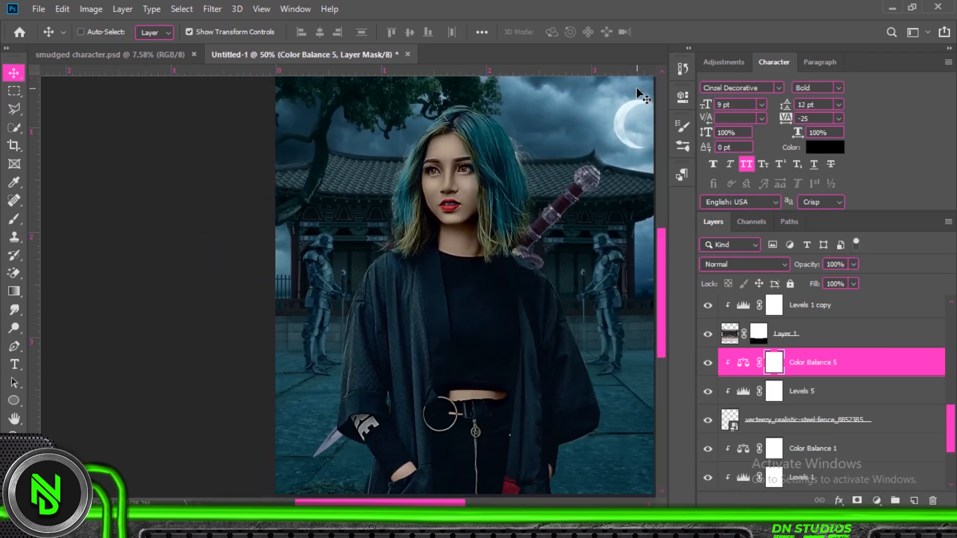
pyautogui.keyDown('ctrl'); pyautogui.click(831, 422); pyautogui.keyUp('ctrl')
pyautogui.hotkey('ctrl', 'j')
pyautogui.hotkey('ctrl', 't')
pyautogui.moveTo(396, 307); pyautogui.dragTo(310, 305)
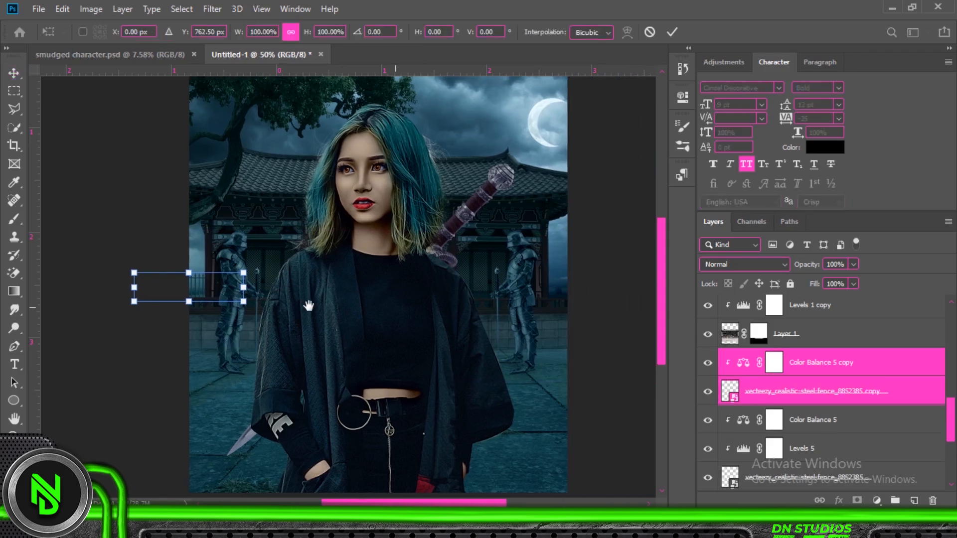
pyautogui.moveTo(224, 289); pyautogui.dragTo(640, 332)
pyautogui.press('Return')
pyautogui.press('z')
pyautogui.click(13, 73)
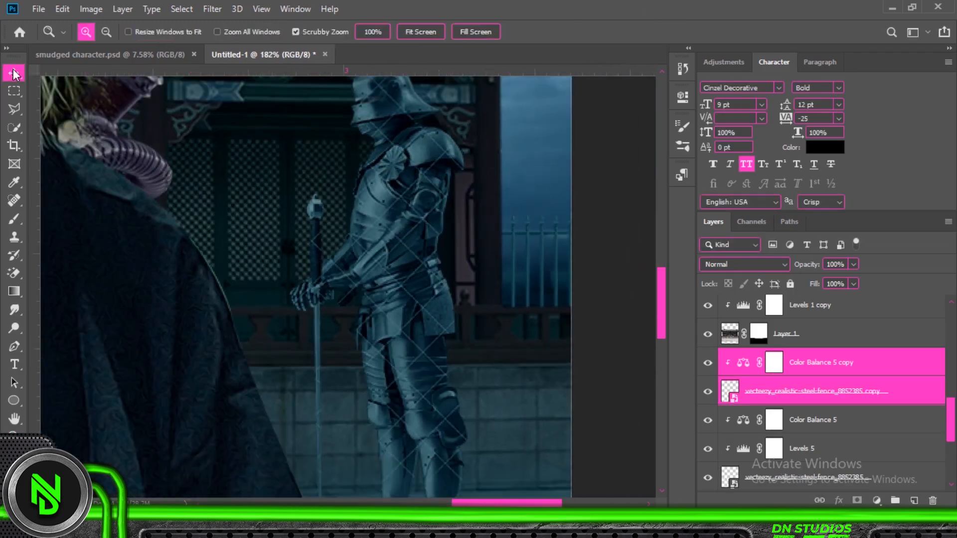
pyautogui.press('Delete')
# Duplicate the fence together with its Levels and Color Balance layers and move the copy to the right canvas edge.
pyautogui.keyDown('shift'); pyautogui.click(797, 424); pyautogui.keyUp('shift')
pyautogui.hotkey('ctrl', 'j')
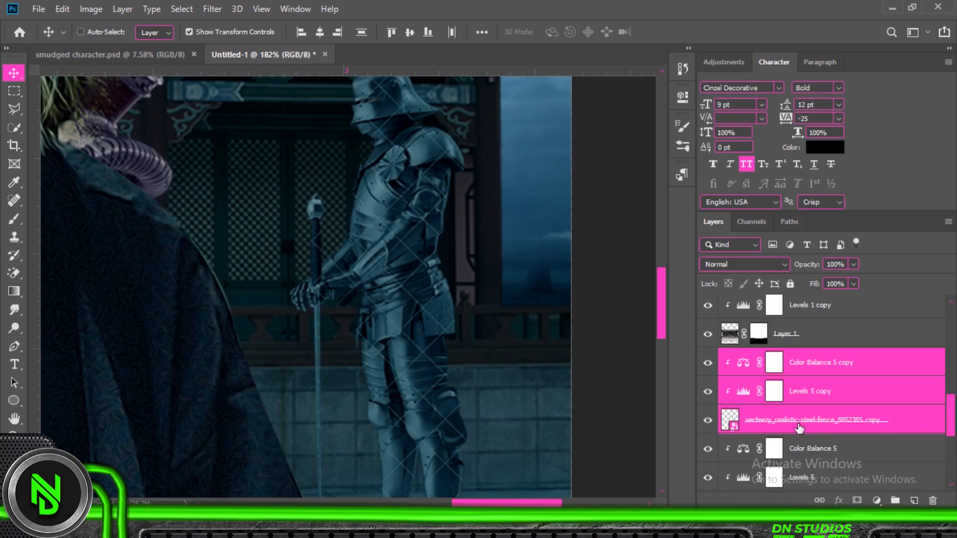
pyautogui.hotkey('ctrl', '-')
pyautogui.hotkey('ctrl', '-')
pyautogui.hotkey('ctrl', '-')
pyautogui.moveTo(90, 284); pyautogui.dragTo(459, 279)
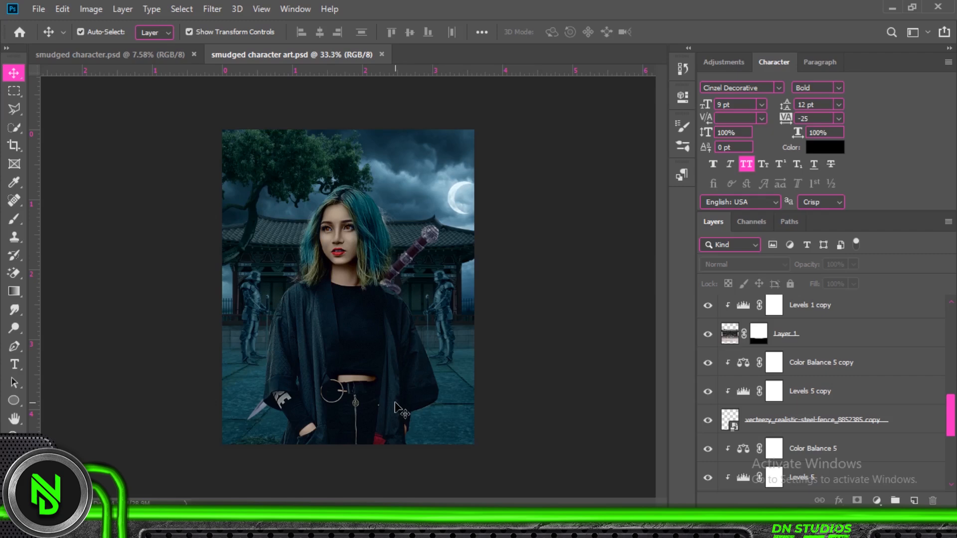
# Add a very pale blue Solid Color fill layer directly above the Moon layer.
pyautogui.click(454, 197)
pyautogui.scroll(-1, 799, 471)
pyautogui.click(878, 501)
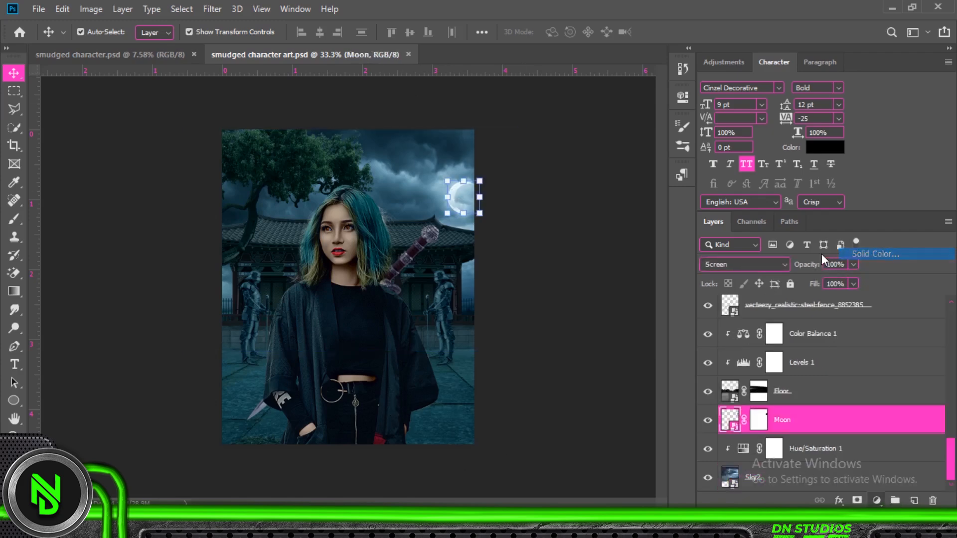
pyautogui.click(822, 253)
pyautogui.click(752, 207)
pyautogui.moveTo(583, 138); pyautogui.dragTo(571, 118)
pyautogui.click(876, 113)
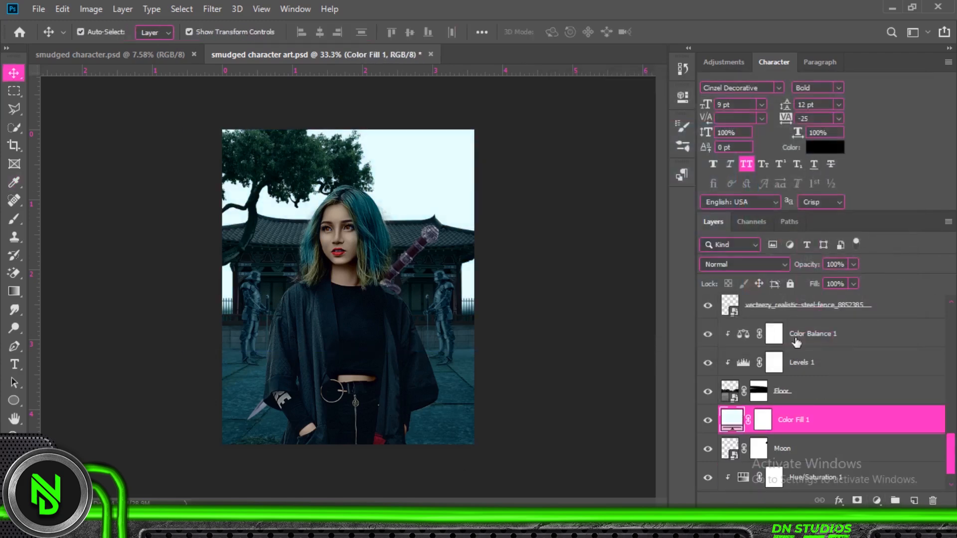
# Set the colour fill to Linear Dodge (Add) and fade it out over dark underlying tones with Blend If.
pyautogui.click(744, 264)
pyautogui.click(750, 301)
pyautogui.doubleClick(890, 425)
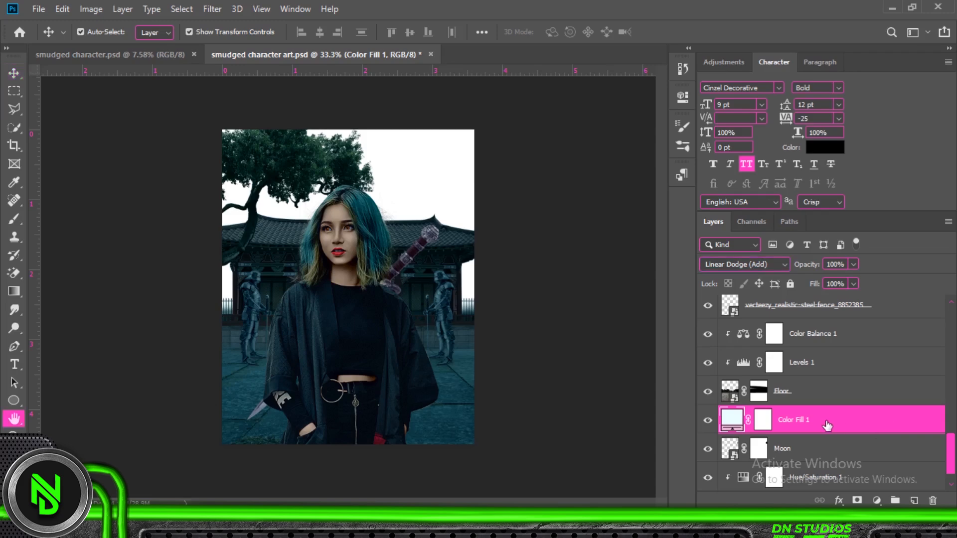
pyautogui.moveTo(599, 375); pyautogui.dragTo(668, 375)
pyautogui.click(874, 130)
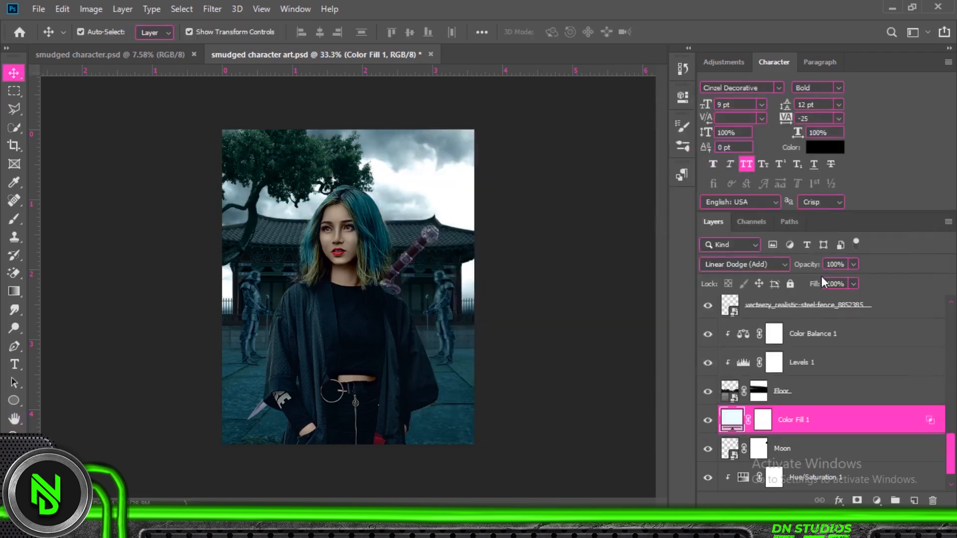
# Invert the colour fill's mask to black and set up a white Soft Round brush at about 500 px, 0% hardness and 11% flow.
pyautogui.click(762, 420)
pyautogui.hotkey('ctrl', 'i')
pyautogui.press('b')
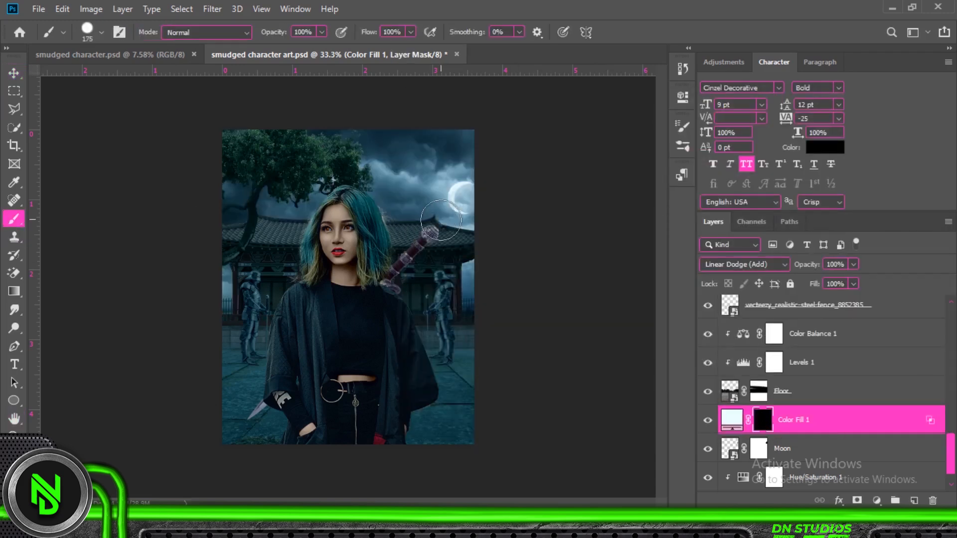
pyautogui.press(']')
pyautogui.press(']')
pyautogui.press(']')
pyautogui.press(']')
pyautogui.press(']')
pyautogui.moveTo(346, 69); pyautogui.dragTo(353, 80)
pyautogui.click(457, 213)
pyautogui.press('x')
pyautogui.rightClick(456, 213)
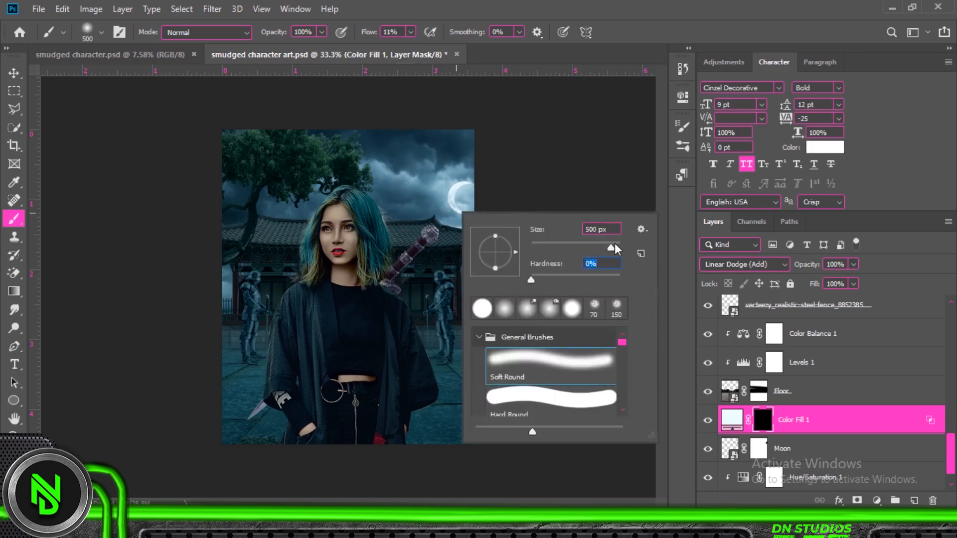
pyautogui.moveTo(614, 244); pyautogui.dragTo(613, 243)
# Paint a broad soft glow around the moon on the colour fill mask, enlarging the brush to 900 px.
pyautogui.click(450, 203)
pyautogui.click(449, 201)
pyautogui.press(']')
pyautogui.press(']')
pyautogui.press(']')
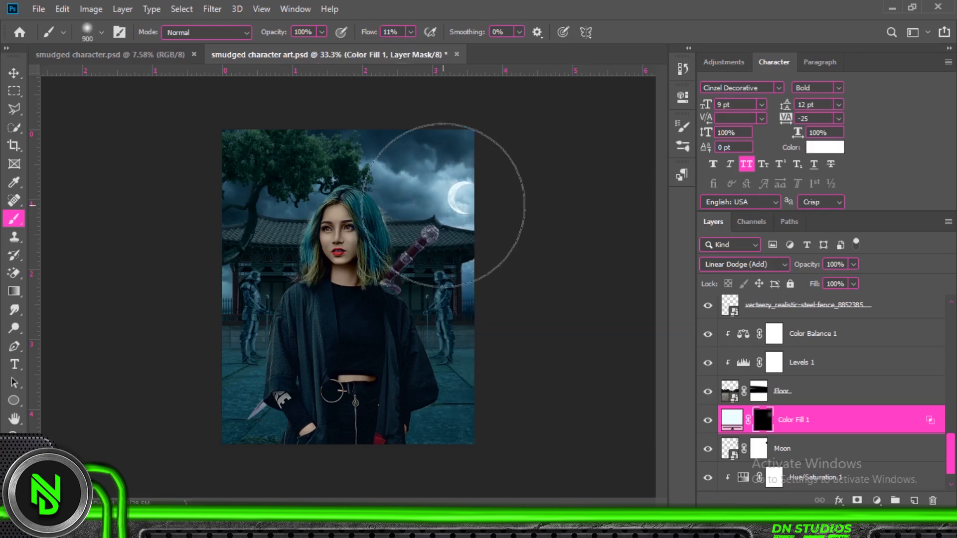
# Intensify the glow directly over the crescent on the colour fill mask with a 250 px soft brush.
pyautogui.press('[')
pyautogui.press('[')
pyautogui.press('[')
pyautogui.press('[')
pyautogui.press('[')
pyautogui.press('[')
pyautogui.press('[')
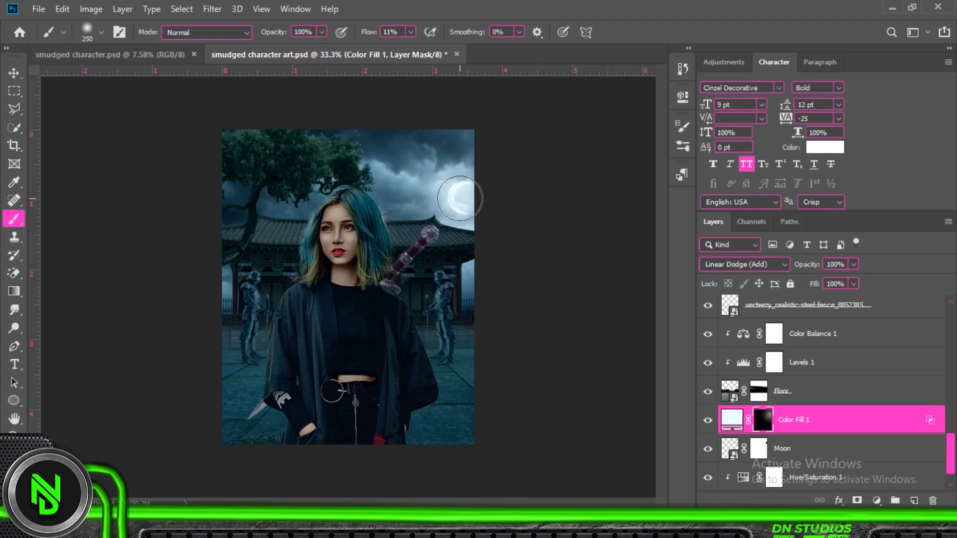
pyautogui.moveTo(461, 189); pyautogui.dragTo(451, 206)
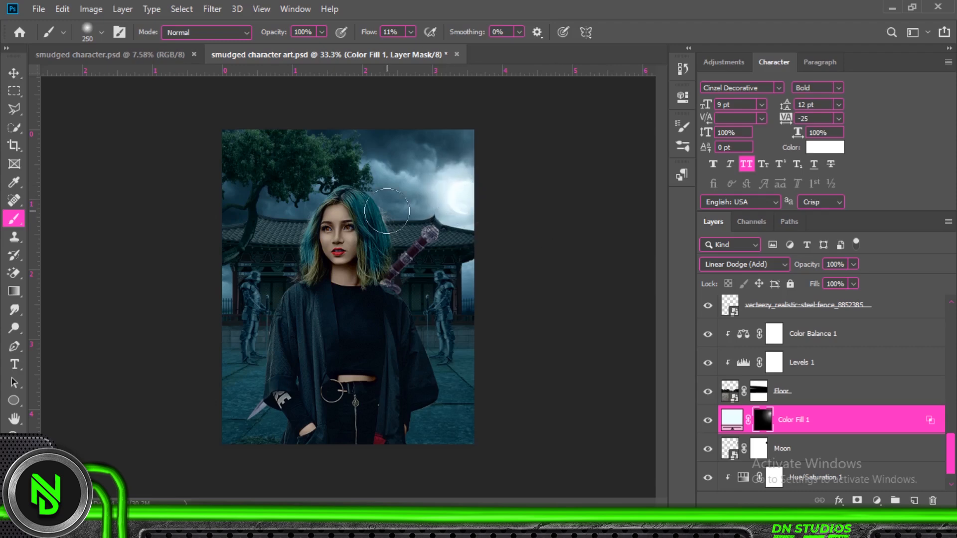
pyautogui.press(']')
pyautogui.press(']')
pyautogui.press(']')
pyautogui.press(']')
pyautogui.press(']')
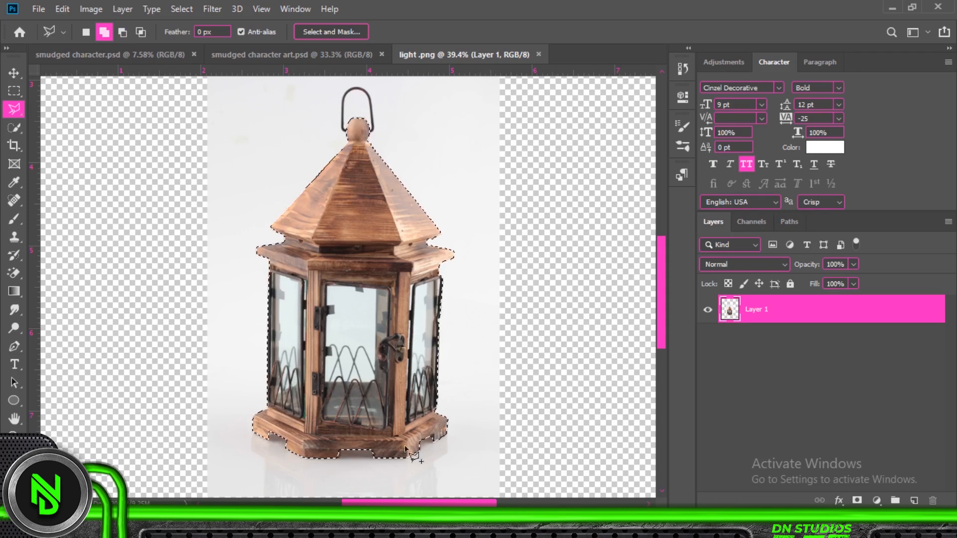
# Copy the selected lantern in light .png to its own layer and cut out the glass of its three window panes.
pyautogui.hotkey('ctrl', 'j')
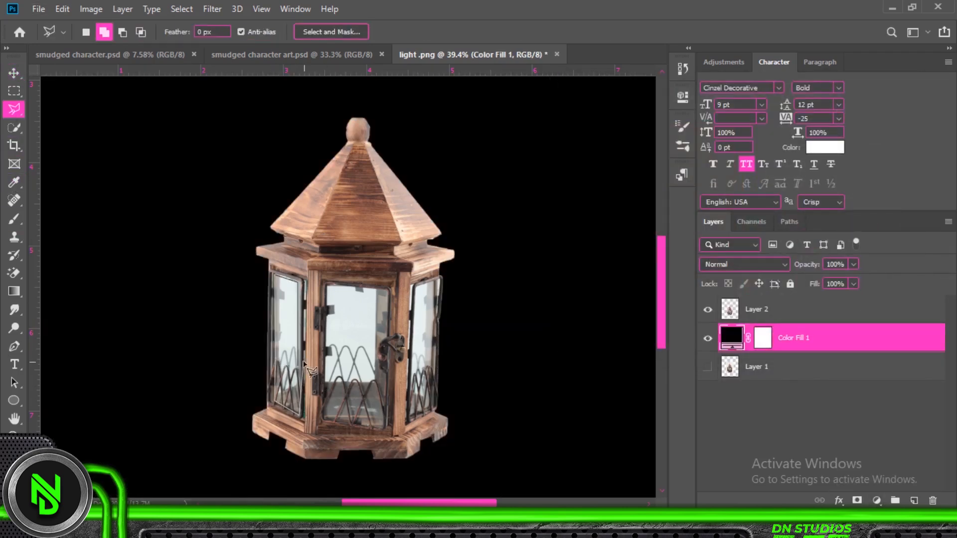
pyautogui.click(299, 281)
pyautogui.click(324, 421)
pyautogui.click(327, 285)
pyautogui.click(389, 289)
pyautogui.click(387, 427)
pyautogui.click(324, 422)
pyautogui.click(435, 283)
pyautogui.click(407, 424)
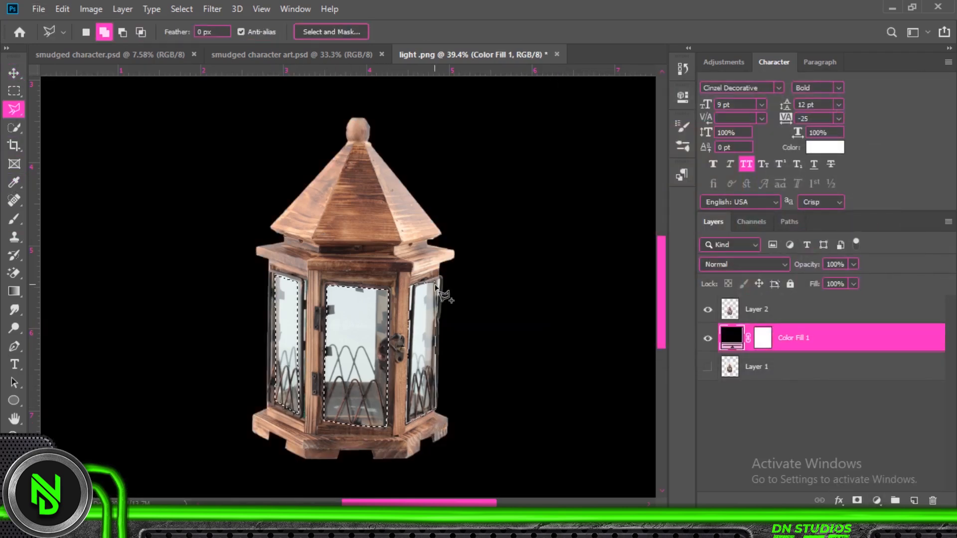
pyautogui.click(435, 285)
pyautogui.click(797, 309)
pyautogui.press('Delete')
pyautogui.hotkey('ctrl', 'd')
# Draw a 130 by 549 px rectangle beneath the lantern layer behind its left pane and fill it with orange.
pyautogui.click(14, 74)
pyautogui.rightClick(14, 401)
pyautogui.click(812, 342)
pyautogui.moveTo(271, 273); pyautogui.dragTo(308, 425)
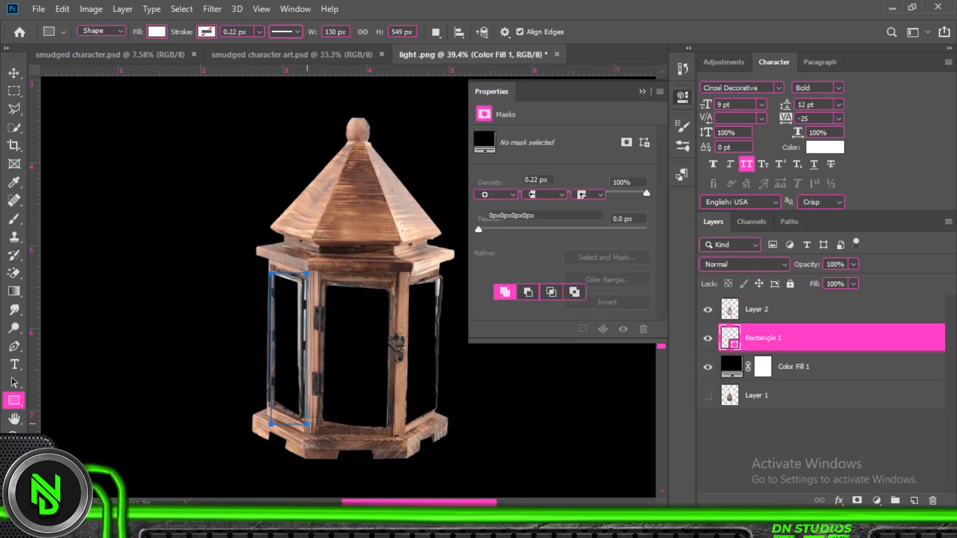
pyautogui.doubleClick(730, 338)
pyautogui.moveTo(718, 245); pyautogui.dragTo(737, 120)
pyautogui.click(876, 113)
# Duplicate the orange rectangle behind the lantern's middle pane and widen the copy to 298 px.
pyautogui.click(14, 73)
pyautogui.keyDown('alt'); pyautogui.moveTo(290, 347); pyautogui.dragTo(399, 349); pyautogui.keyUp('alt')
pyautogui.press('Return')
pyautogui.hotkey('alt', 'f')
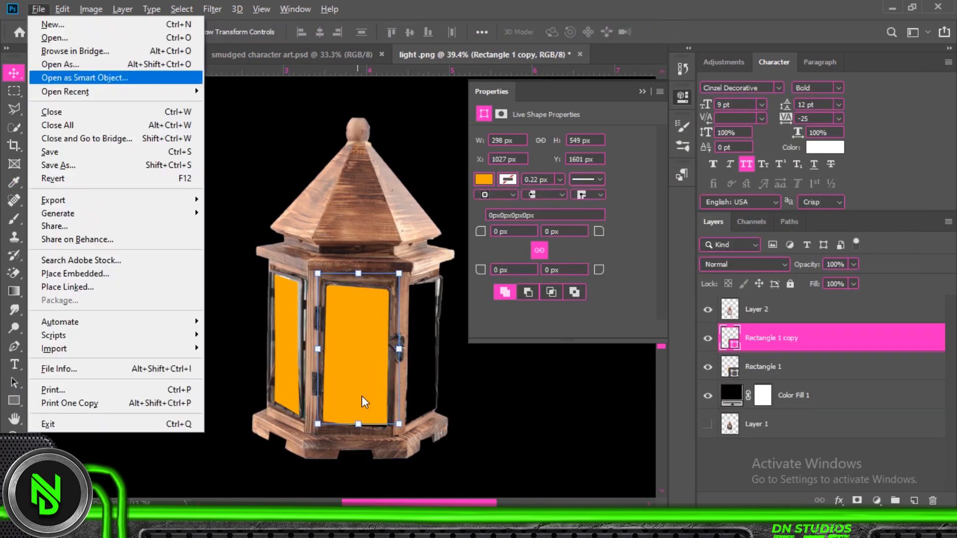
# Nudge the middle orange rectangle slightly down so it fills the lantern's middle pane to its lower edge.
pyautogui.press('Escape')
pyautogui.press('Down')
pyautogui.press('Down')
pyautogui.press('Down')
pyautogui.press('Down')
pyautogui.press('Down')
pyautogui.press('Down')
pyautogui.press('Down')
pyautogui.press('Down')
pyautogui.press('Down')
pyautogui.press('Down')
pyautogui.press('Down')
pyautogui.press('Down')
pyautogui.press('Down')
pyautogui.press('Down')
# Duplicate the middle orange rectangle behind the lantern's right pane and narrow the copy to fit.
pyautogui.keyDown('alt'); pyautogui.moveTo(361, 393); pyautogui.dragTo(396, 392); pyautogui.keyUp('alt')
pyautogui.moveTo(353, 353); pyautogui.dragTo(399, 353)
pyautogui.press('Return')
# Group the lantern layer with its three orange rectangles and bring the group into smudged character art.psd.
pyautogui.keyDown('shift'); pyautogui.click(778, 395); pyautogui.keyUp('shift')
pyautogui.keyDown('shift'); pyautogui.click(777, 401); pyautogui.keyUp('shift')
pyautogui.hotkey('ctrl', 'g')
pyautogui.moveTo(356, 319); pyautogui.dragTo(348, 314)
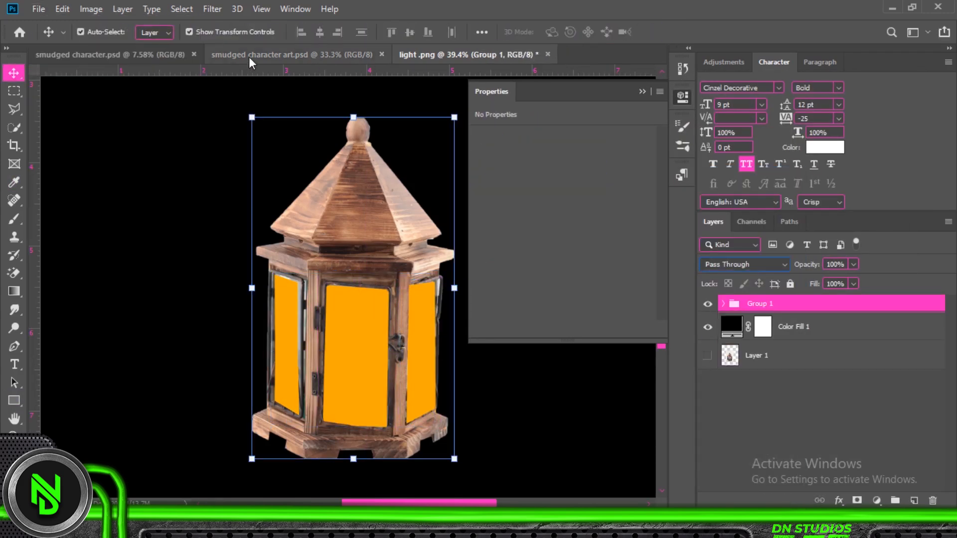
pyautogui.moveTo(433, 143)
pyautogui.mouseDown()
pyautogui.moveTo(310, 369)
pyautogui.moveTo(244, 354)
pyautogui.moveTo(253, 359)
pyautogui.mouseUp()
pyautogui.press('Return')
# Place the lantern group below the smudged character layer and scale it down to a small lantern on the ground at lower left.
pyautogui.moveTo(792, 308)
pyautogui.mouseDown()
pyautogui.moveTo(791, 413)
pyautogui.moveTo(791, 336)
pyautogui.mouseUp()
pyautogui.moveTo(255, 389); pyautogui.dragTo(349, 385)
pyautogui.hotkey('ctrl', 't')
pyautogui.moveTo(244, 197); pyautogui.dragTo(224, 233)
pyautogui.hotkey('ctrl', '-')
pyautogui.hotkey('ctrl', '-')
pyautogui.hotkey('ctrl', '-')
pyautogui.hotkey('ctrl', '-')
pyautogui.hotkey('ctrl', '-')
pyautogui.moveTo(240, 379); pyautogui.dragTo(243, 376)
pyautogui.press('Return')
pyautogui.click(642, 92)
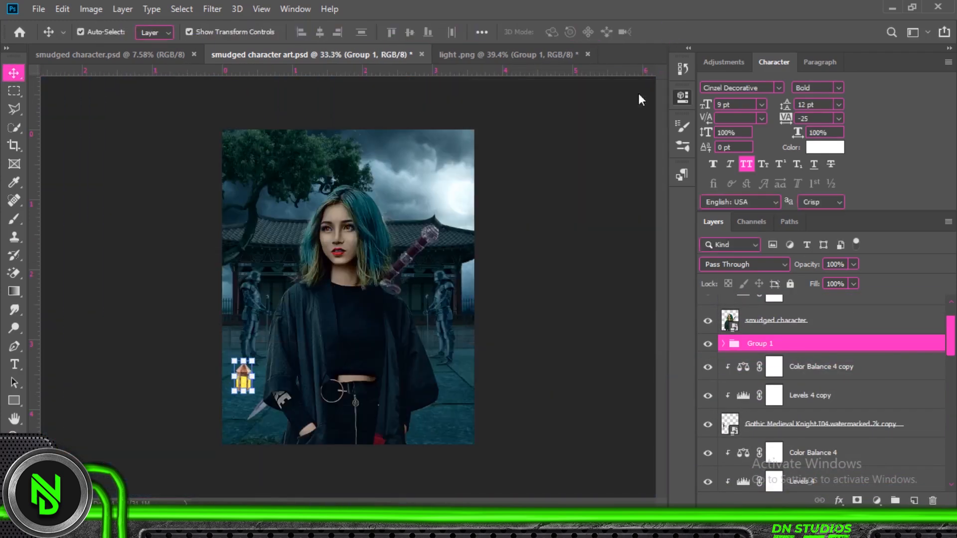
# Clip a darkening Levels and a Color Balance to the lantern frame, setting the highlights to -20, +5 and +12.
pyautogui.click(723, 343)
pyautogui.click(770, 367)
pyautogui.click(877, 501)
pyautogui.click(893, 272)
pyautogui.click(562, 329)
pyautogui.moveTo(650, 280); pyautogui.dragTo(603, 287)
pyautogui.click(876, 500)
pyautogui.click(893, 348)
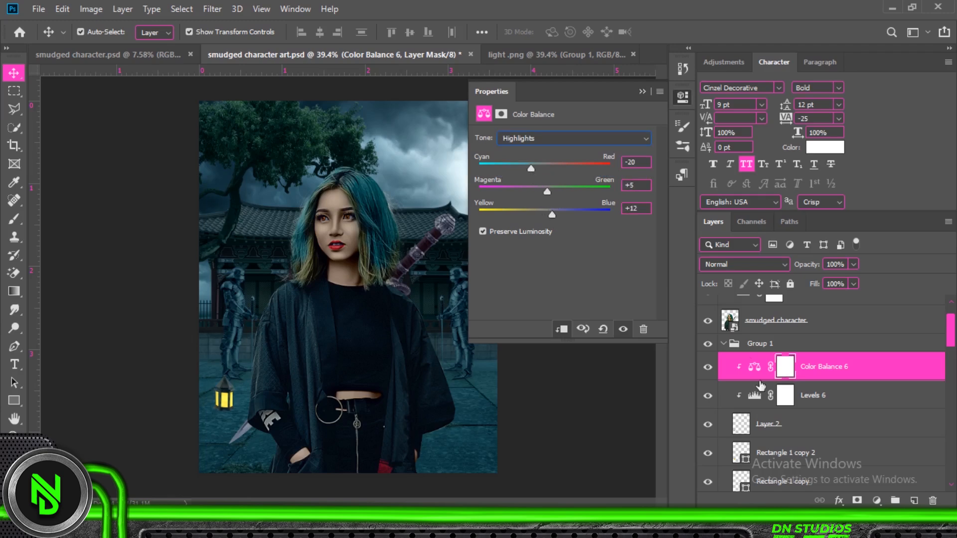
# Paint a soft black shadow under the lantern's base on a new layer below its group, using 28% brush opacity.
pyautogui.click(723, 344)
pyautogui.click(822, 367)
pyautogui.click(914, 501)
pyautogui.press('b')
pyautogui.press('x')
pyautogui.scroll(4, 239, 393)
pyautogui.moveTo(240, 398); pyautogui.dragTo(351, 200)
pyautogui.moveTo(303, 304); pyautogui.dragTo(257, 313)
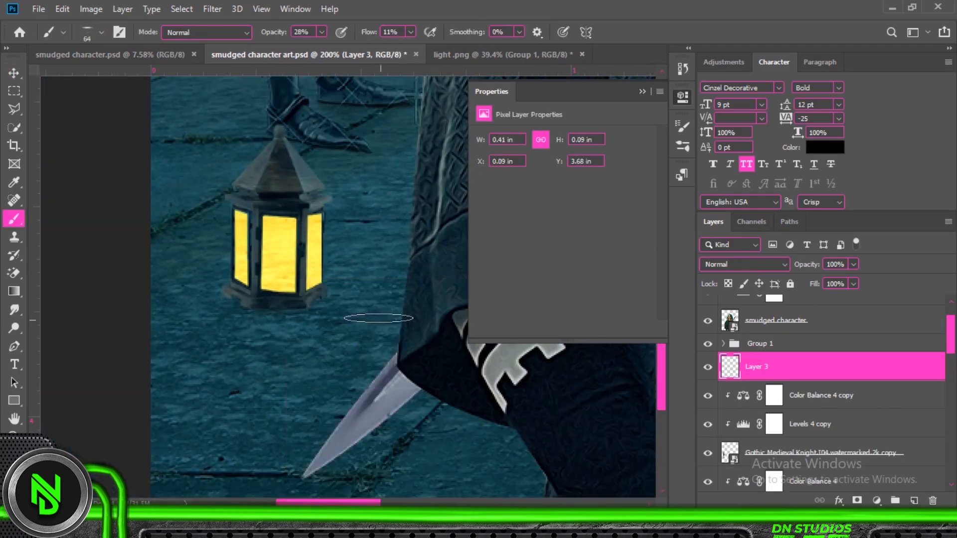
pyautogui.hotkey('ctrl', 'z')
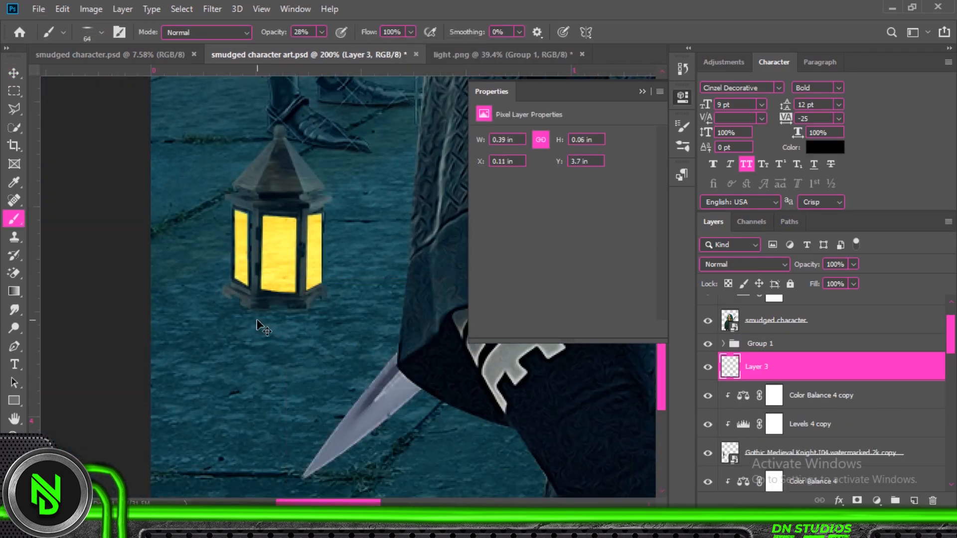
pyautogui.press('e')
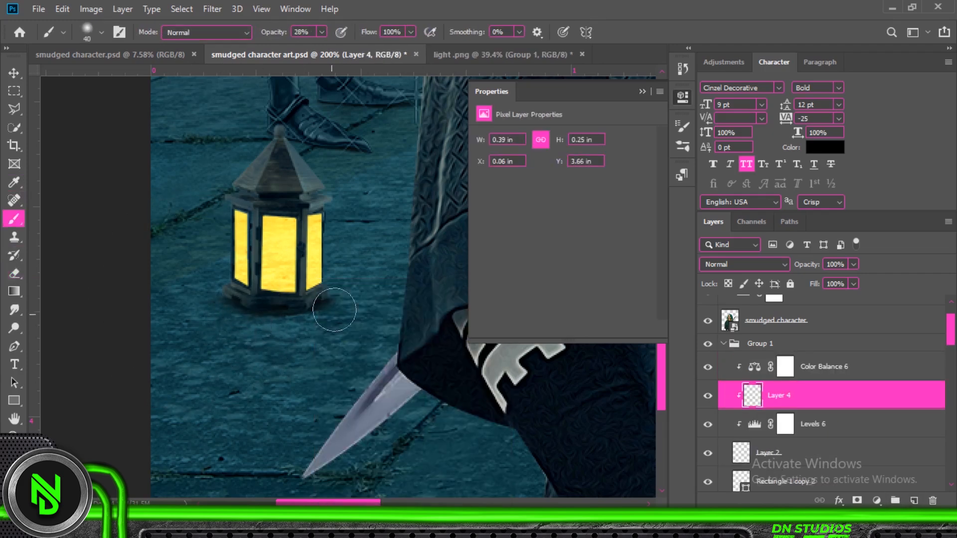
# Deepen the fill colour of the three lantern pane rectangles, using orange #ff9000 for the left pane.
pyautogui.hotkey('ctrl', '0')
pyautogui.press('v')
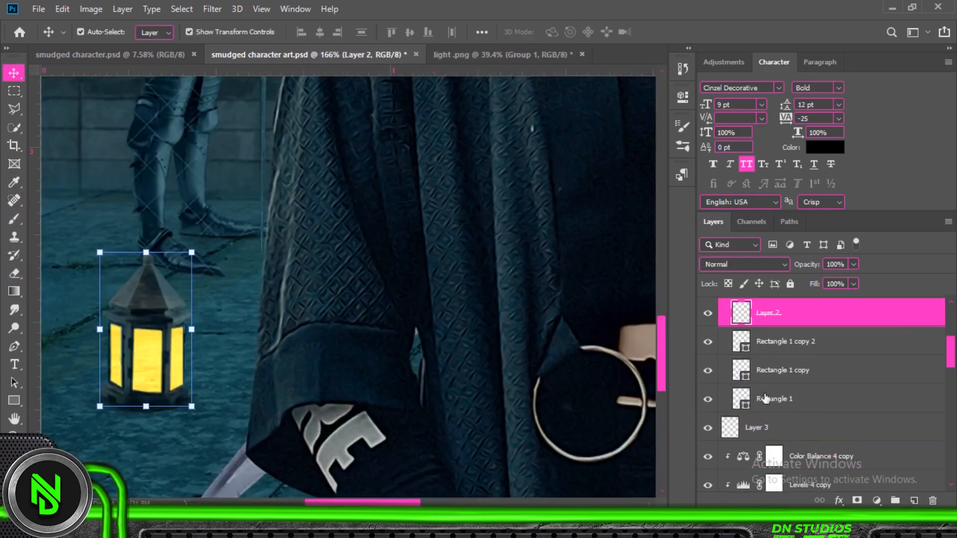
pyautogui.doubleClick(742, 341)
pyautogui.doubleClick(741, 370)
pyautogui.doubleClick(741, 399)
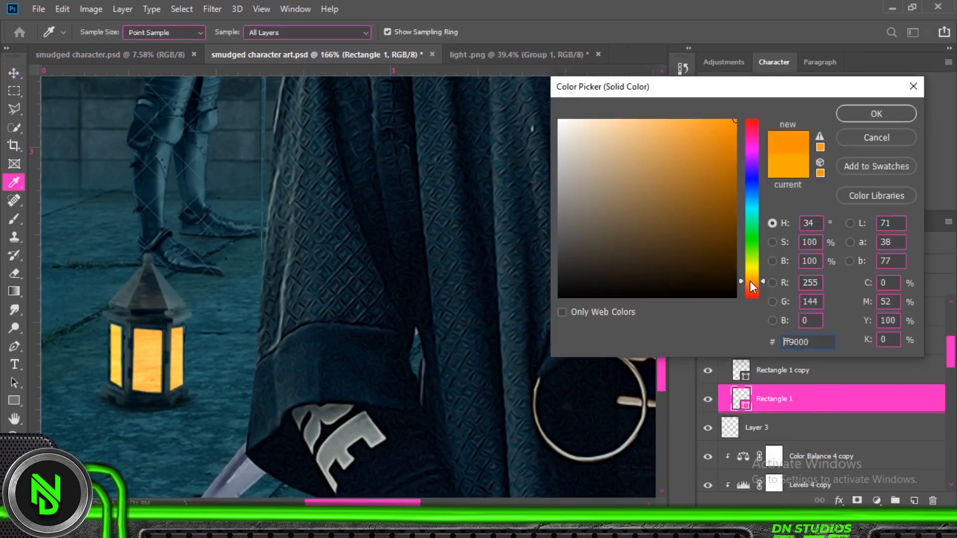
pyautogui.click(864, 114)
pyautogui.hotkey('ctrl', '0')
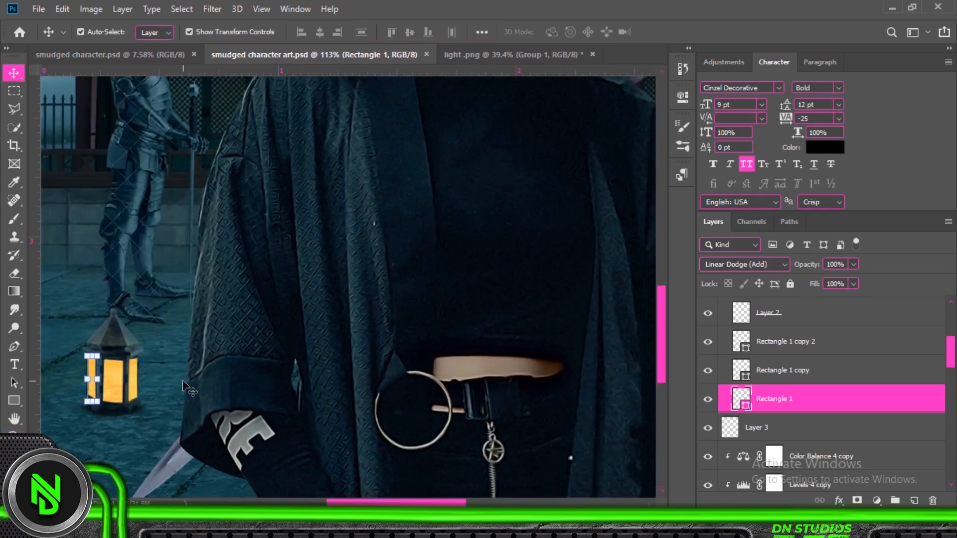
# Paint a yellow light on a new layer beneath the pane rectangles and set its blend mode to Linear Dodge (Add).
pyautogui.click(803, 428)
pyautogui.click(808, 372)
pyautogui.keyDown('ctrl'); pyautogui.click(914, 500); pyautogui.keyUp('ctrl')
pyautogui.moveTo(776, 400); pyautogui.dragTo(773, 430)
pyautogui.press('b')
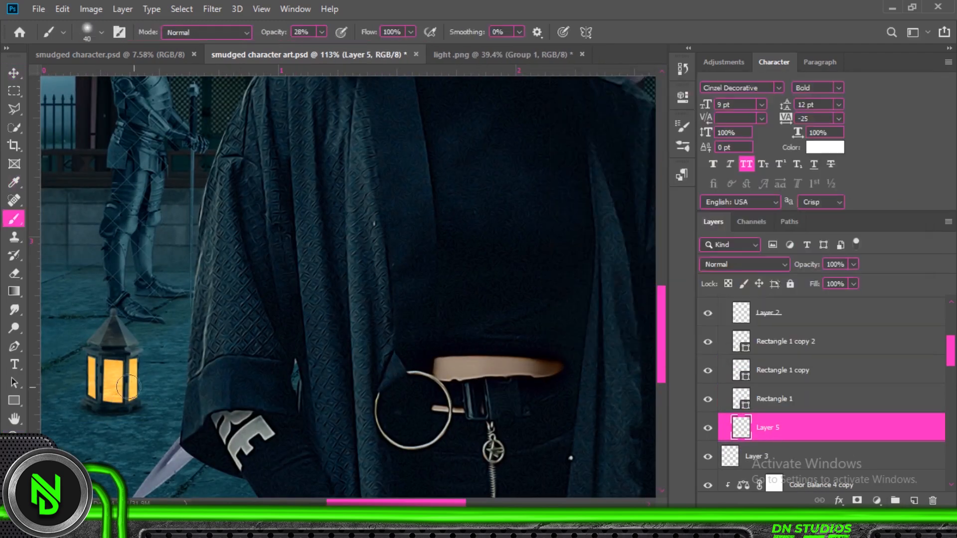
pyautogui.click(114, 387)
pyautogui.click(11, 480)
pyautogui.press('Return')
pyautogui.click(743, 264)
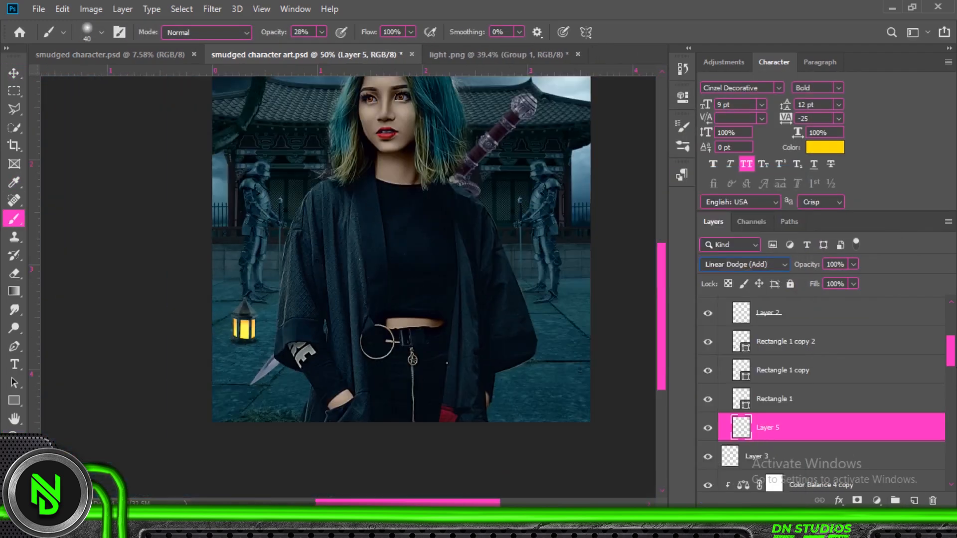
# Add an orange colour fill at the top of the lantern group in Linear Dodge (Add) mode and invert its mask to black.
pyautogui.click(876, 501)
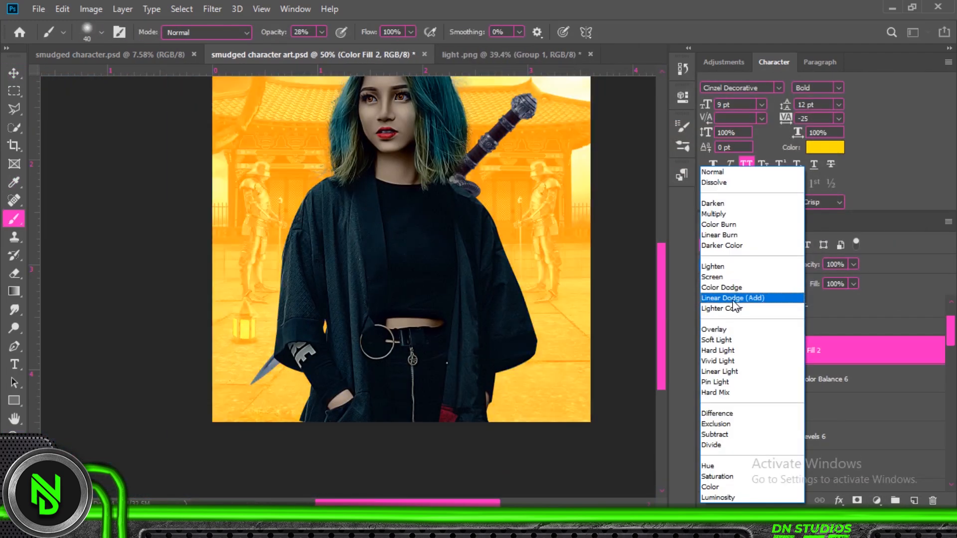
pyautogui.click(726, 297)
pyautogui.hotkey('ctrl', 'i')
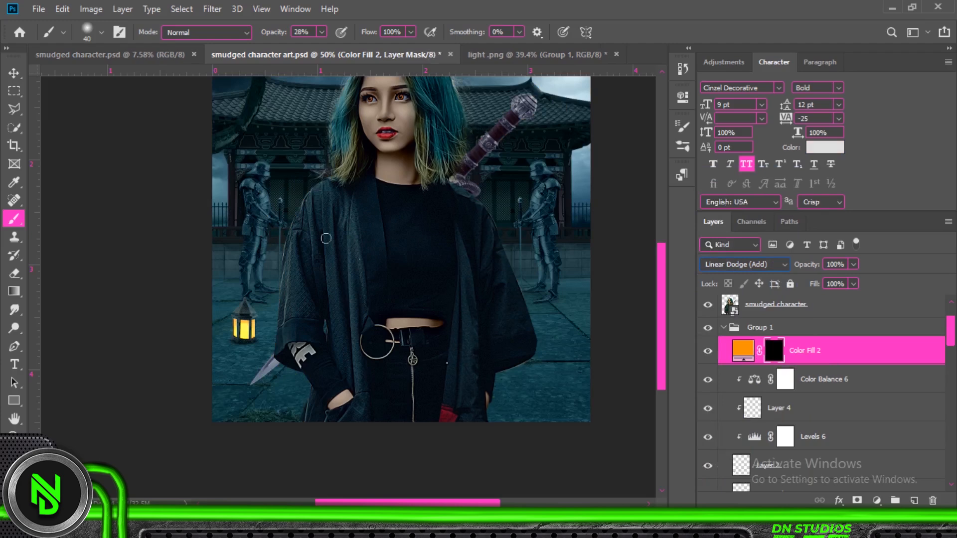
# Paint a soft glow around the lantern on the colour fill's mask with a large brush at 100% opacity and 18% flow.
pyautogui.rightClick(251, 311)
pyautogui.moveTo(274, 306); pyautogui.dragTo(304, 307)
pyautogui.click(244, 325)
pyautogui.hotkey('ctrl', 'z')
pyautogui.moveTo(322, 32); pyautogui.dragTo(370, 49)
pyautogui.moveTo(411, 31); pyautogui.dragTo(363, 65)
pyautogui.click(244, 319)
pyautogui.hotkey('ctrl', 'z')
pyautogui.hotkey('ctrl', 'z')
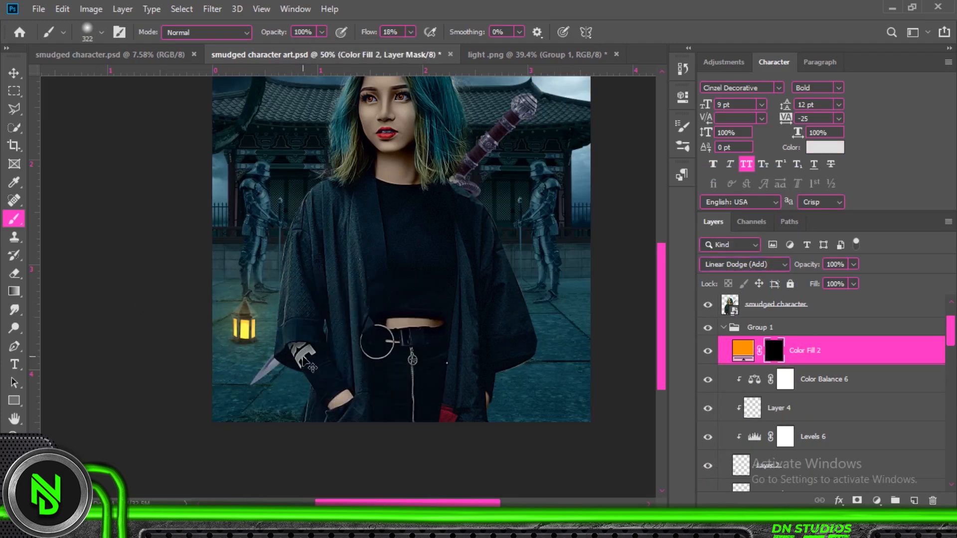
pyautogui.click(244, 325)
# Change the lantern glow's colour fill to a redder orange.
pyautogui.doubleClick(743, 349)
pyautogui.press('Return')
pyautogui.click(774, 350)
pyautogui.moveTo(751, 281); pyautogui.dragTo(752, 285)
pyautogui.doubleClick(743, 349)
pyautogui.press('Return')
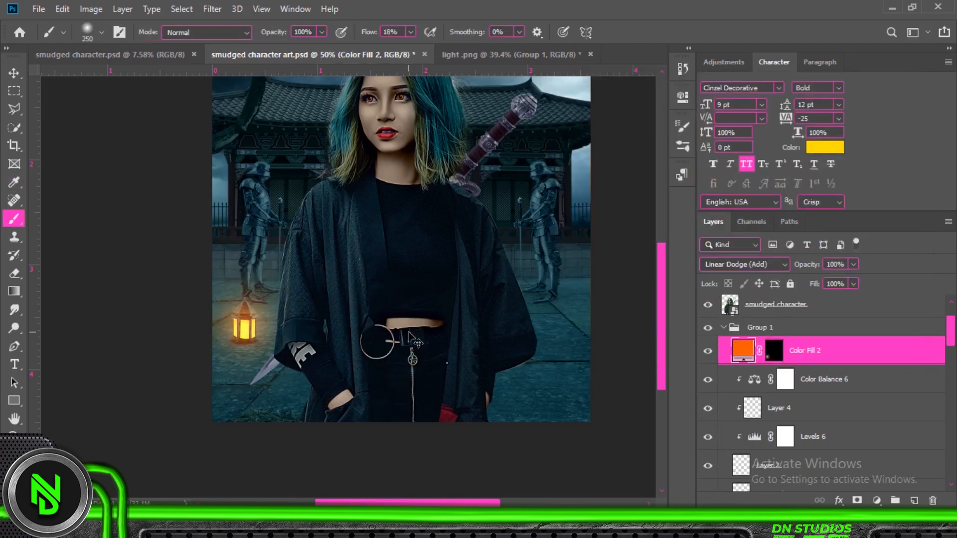
# Duplicate the lantern group with its shadow layer and place the enlarged copy in front, near the lower left corner.
pyautogui.hotkey('ctrl', '-')
pyautogui.press('v')
pyautogui.click(723, 328)
pyautogui.click(760, 328)
pyautogui.keyDown('shift'); pyautogui.click(797, 355); pyautogui.keyUp('shift')
pyautogui.hotkey('ctrl', 'j')
pyautogui.hotkey('ctrl', 't')
pyautogui.moveTo(293, 362); pyautogui.dragTo(282, 401)
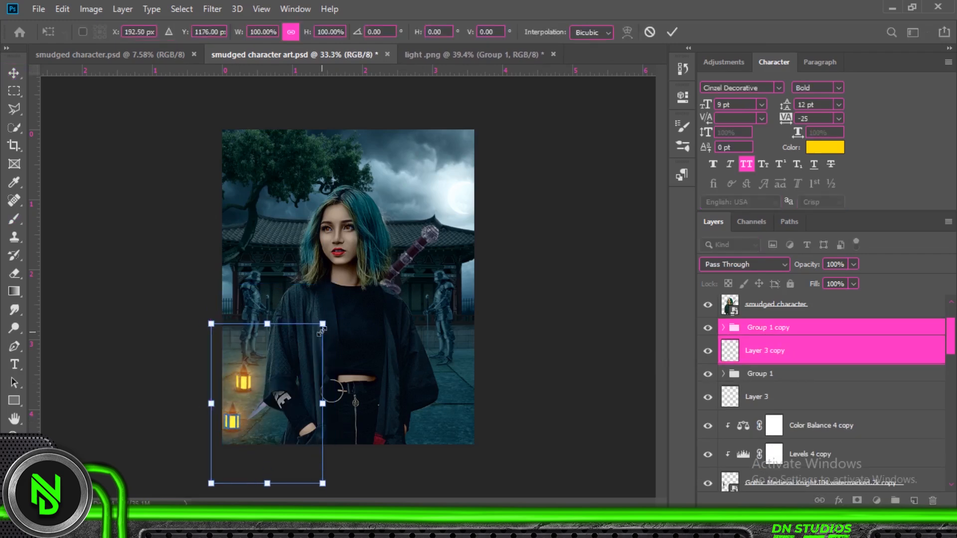
pyautogui.moveTo(323, 325); pyautogui.dragTo(343, 293)
pyautogui.click(672, 33)
# Duplicate both lanterns with their shadows and shift the copies about 2.97 in horizontally to the character's right side of the canvas.
pyautogui.click(777, 398)
pyautogui.keyDown('shift'); pyautogui.click(782, 328); pyautogui.keyUp('shift')
pyautogui.hotkey('ctrl', 'j')
pyautogui.hotkey('ctrl', 't')
pyautogui.moveTo(271, 414); pyautogui.dragTo(508, 414)
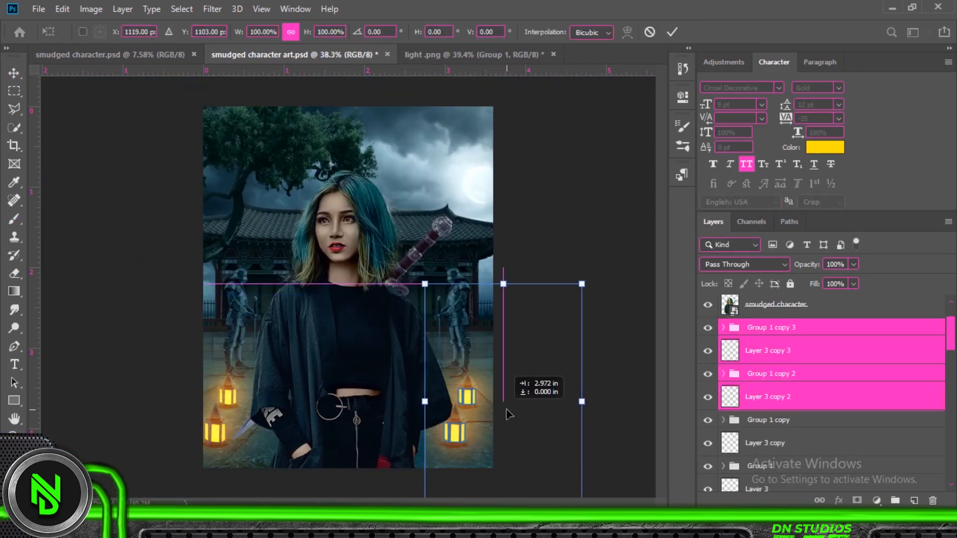
pyautogui.press('Return')
# Reposition the two right-hand lanterns so the nearer one stands closer to the canvas edge.
pyautogui.click(785, 350)
pyautogui.keyDown('shift'); pyautogui.click(786, 329); pyautogui.keyUp('shift')
pyautogui.hotkey('ctrl', 't')
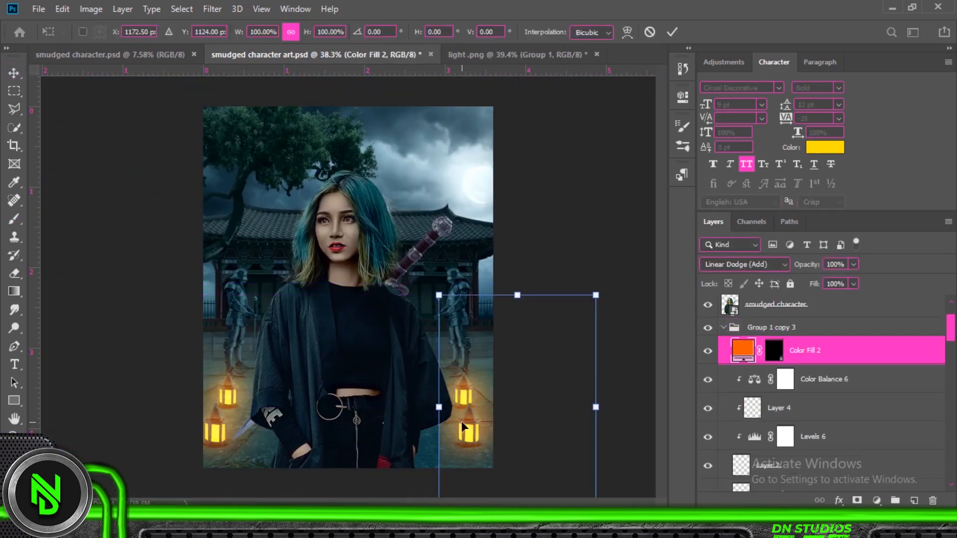
pyautogui.moveTo(506, 411); pyautogui.dragTo(389, 410)
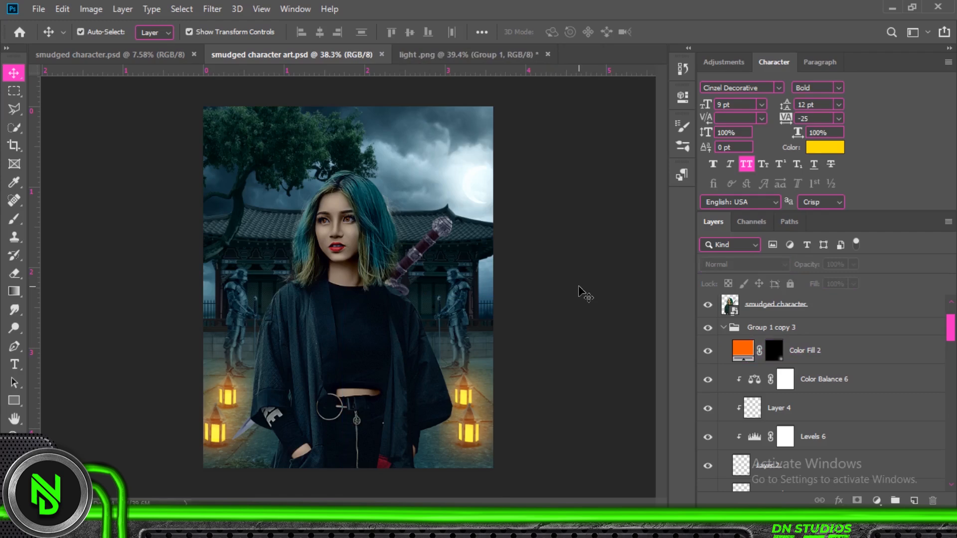
# Outline the moon-facing edge of the hair and sword hilt with a white path stroke on a new Screen layer clipped to the character.
pyautogui.press('z')
pyautogui.rightClick(407, 266)
pyautogui.click(441, 347)
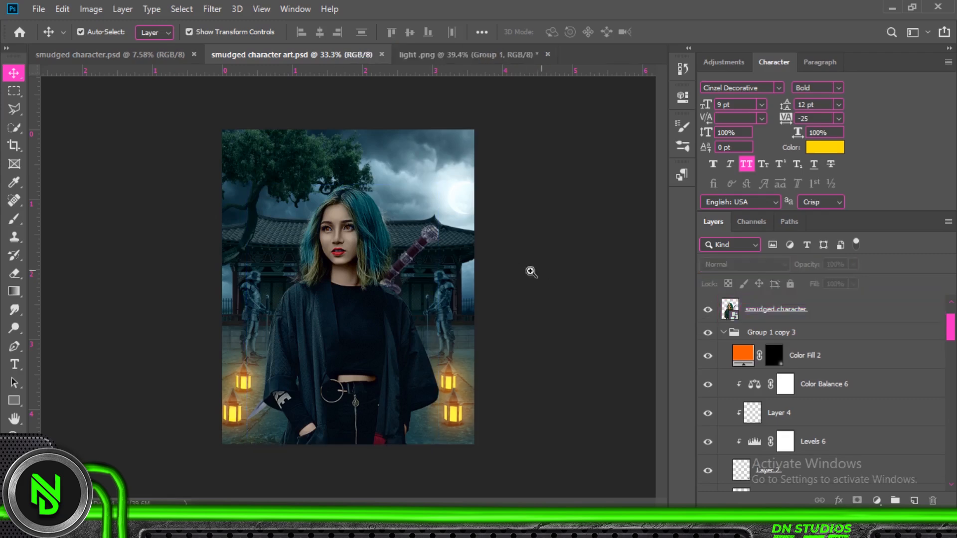
pyautogui.click(368, 338)
pyautogui.press('v')
pyautogui.click(359, 185)
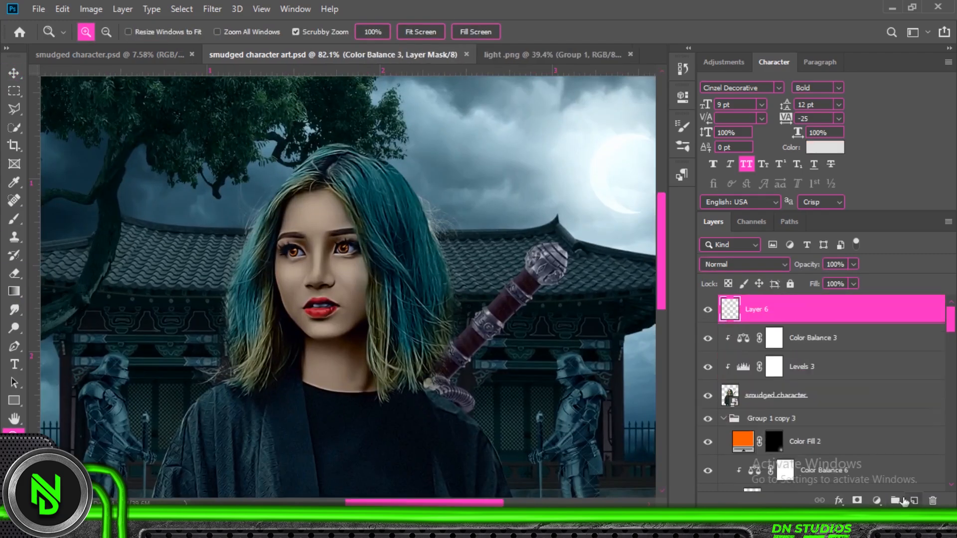
pyautogui.press('b')
pyautogui.rightClick(358, 243)
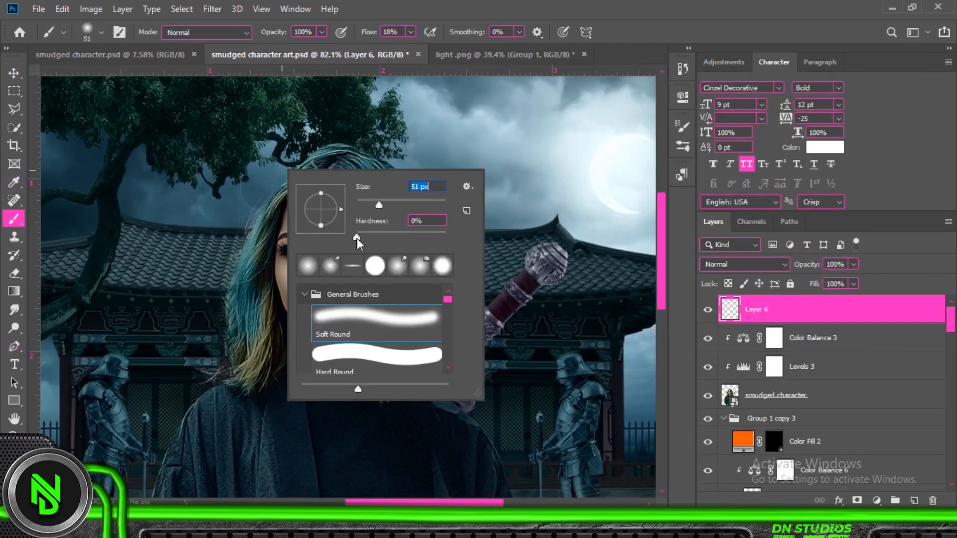
pyautogui.press('p')
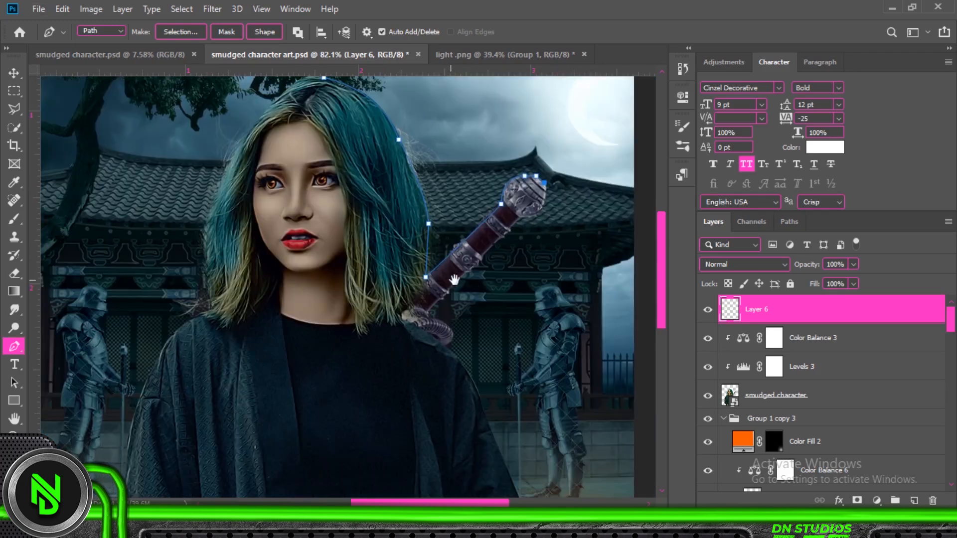
pyautogui.rightClick(344, 276)
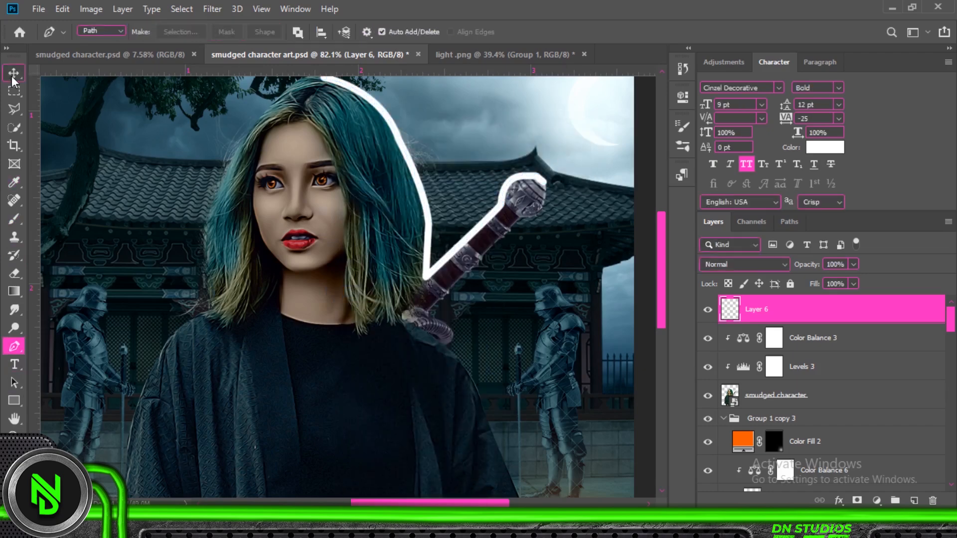
pyautogui.hotkey('ctrl', 't')
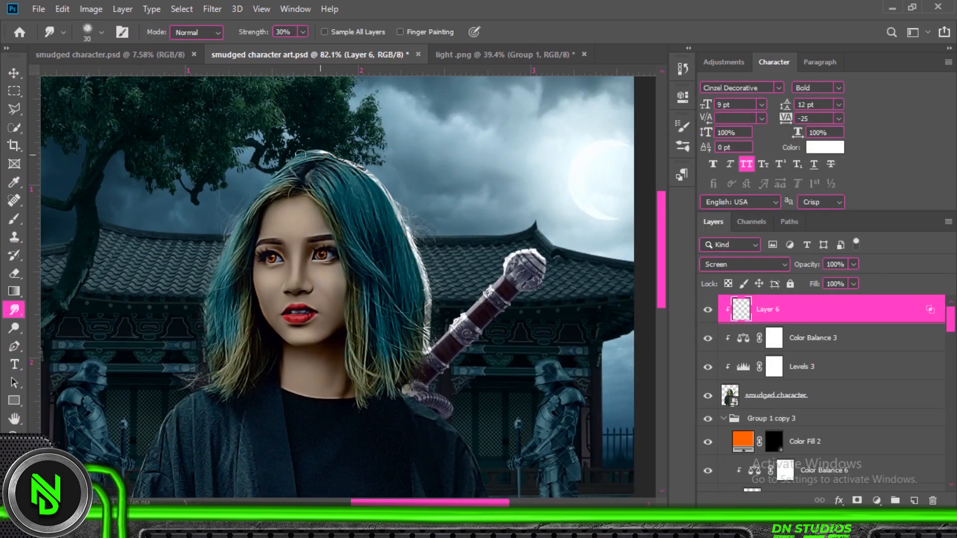
# Smudge the white rim light into the hair strands at the crown, raising the smudge strength to 47%.
pyautogui.hotkey('ctrl', '+')
pyautogui.hotkey('ctrl', '+')
pyautogui.hotkey('ctrl', '+')
pyautogui.moveTo(439, 105)
pyautogui.mouseDown()
pyautogui.moveTo(500, 386)
pyautogui.moveTo(481, 380)
pyautogui.mouseUp()
pyautogui.moveTo(279, 203); pyautogui.dragTo(219, 233)
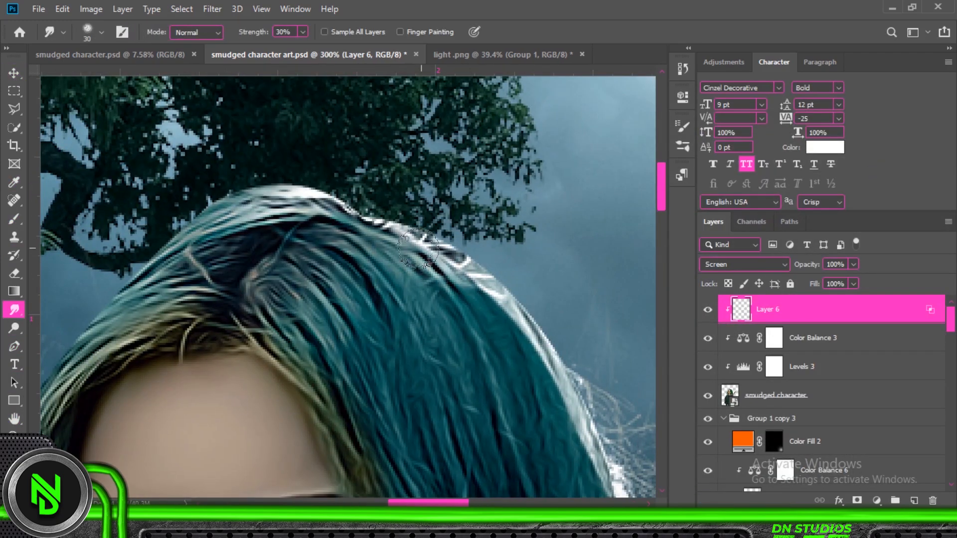
pyautogui.click(303, 32)
pyautogui.moveTo(301, 49); pyautogui.dragTo(312, 52)
pyautogui.moveTo(299, 200); pyautogui.dragTo(192, 230)
pyautogui.moveTo(386, 273); pyautogui.dragTo(206, 145)
pyautogui.moveTo(220, 145)
pyautogui.mouseDown()
pyautogui.moveTo(365, 269)
pyautogui.moveTo(422, 399)
pyautogui.moveTo(309, 205)
pyautogui.mouseUp()
# Smudge the rim light along the side of the hair down to the sword with a 50 px brush.
pyautogui.hotkey('ctrl', '-')
pyautogui.hotkey('ctrl', '-')
pyautogui.hotkey('ctrl', '-')
pyautogui.hotkey('ctrl', '+')
pyautogui.hotkey('ctrl', '+')
pyautogui.moveTo(322, 150); pyautogui.dragTo(356, 282)
pyautogui.press(']')
pyautogui.press(']')
pyautogui.moveTo(359, 359); pyautogui.dragTo(322, 461)
pyautogui.moveTo(361, 389); pyautogui.dragTo(294, 486)
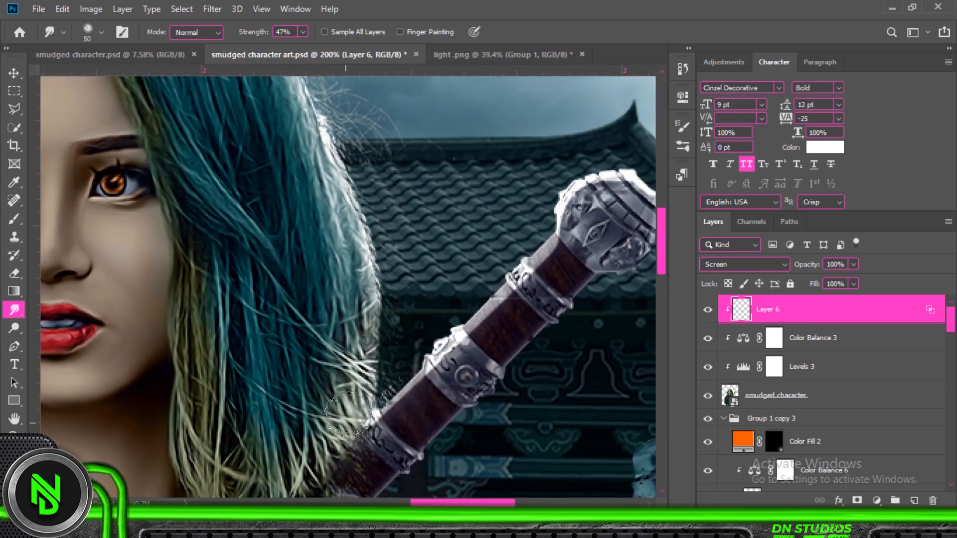
pyautogui.moveTo(359, 319); pyautogui.dragTo(284, 486)
# Spread the rim light over the sword hilt's pommel, rings and grip with a 20 px smudge brush and toggle the layer's visibility.
pyautogui.hotkey('ctrl', '-')
pyautogui.hotkey('ctrl', '-')
pyautogui.hotkey('ctrl', '+')
pyautogui.hotkey('ctrl', '+')
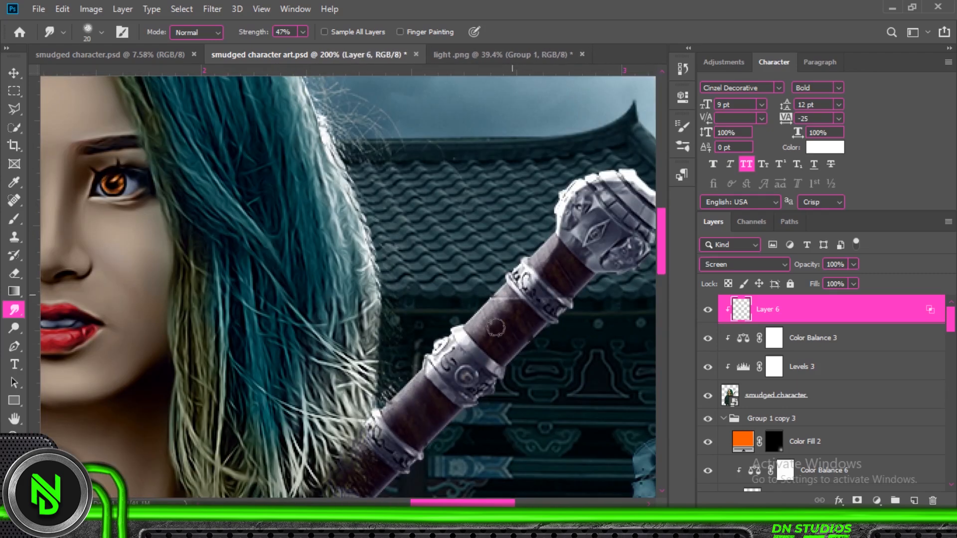
pyautogui.moveTo(496, 328); pyautogui.dragTo(397, 440)
pyautogui.moveTo(463, 311); pyautogui.dragTo(485, 339)
pyautogui.moveTo(491, 294); pyautogui.dragTo(519, 324)
pyautogui.moveTo(533, 296); pyautogui.dragTo(551, 329)
pyautogui.hotkey('ctrl', '-')
pyautogui.hotkey('ctrl', '-')
pyautogui.hotkey('ctrl', '-')
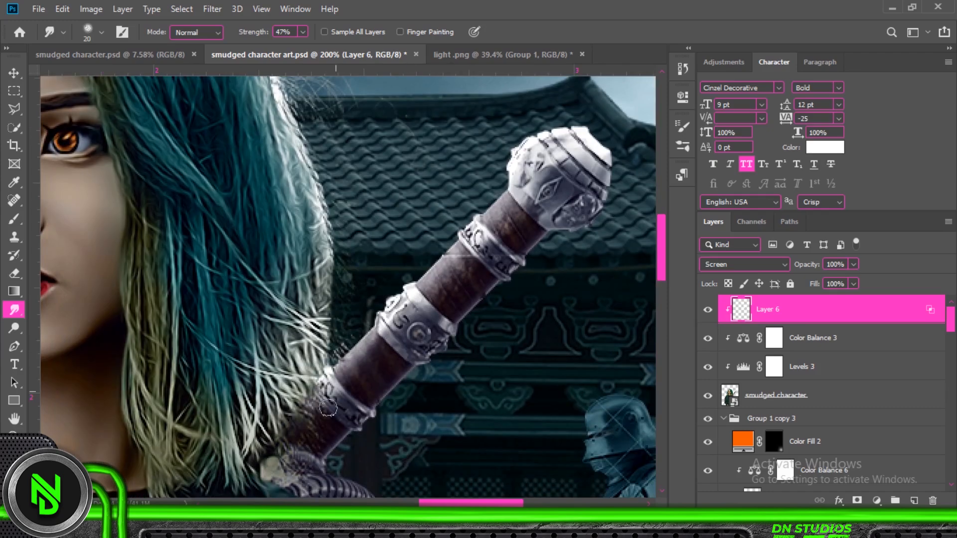
pyautogui.click(707, 311)
# Select both lantern groups on the image's right side together with their glow layers and nudge them outward to the right.
pyautogui.click(14, 73)
pyautogui.click(506, 469)
pyautogui.scroll(-3, 718, 414)
pyautogui.click(723, 300)
pyautogui.click(499, 424)
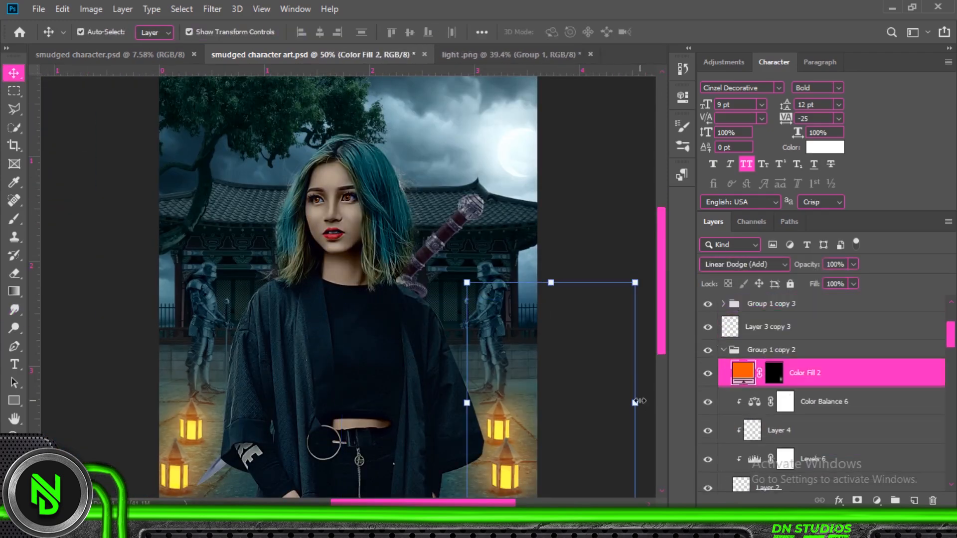
pyautogui.click(629, 121)
pyautogui.hotkey('ctrl', '-')
pyautogui.click(724, 350)
pyautogui.click(768, 373)
pyautogui.keyDown('shift'); pyautogui.click(771, 303); pyautogui.keyUp('shift')
pyautogui.hotkey('shift', 'Right')
pyautogui.hotkey('shift', 'Right')
pyautogui.hotkey('shift', 'Right')
pyautogui.hotkey('shift', 'Right')
pyautogui.hotkey('shift', 'Right')
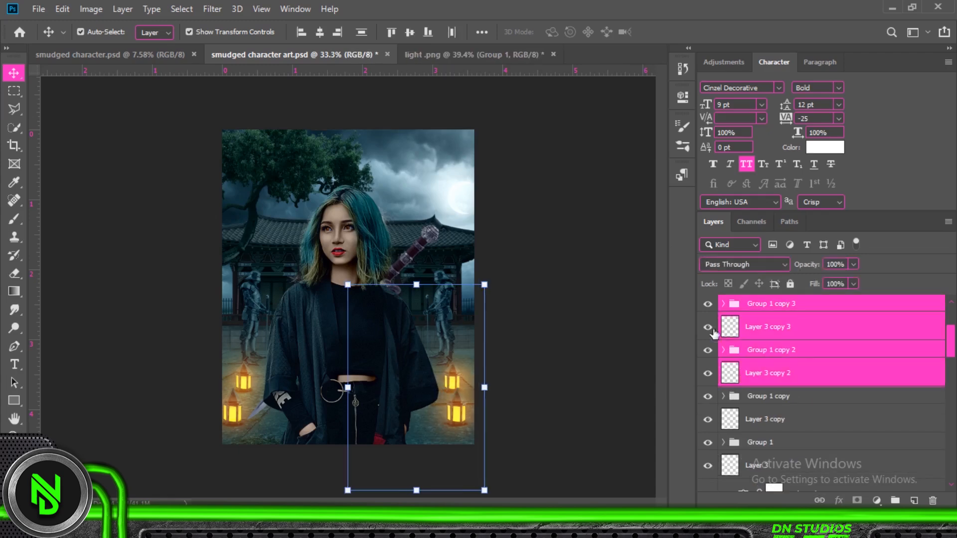
pyautogui.click(598, 279)
# Blend the white rim light layer by splitting its Blend If underlying-layer black range to 0 / 97.
pyautogui.scroll(3, 778, 349)
pyautogui.click(708, 310)
pyautogui.doubleClick(811, 318)
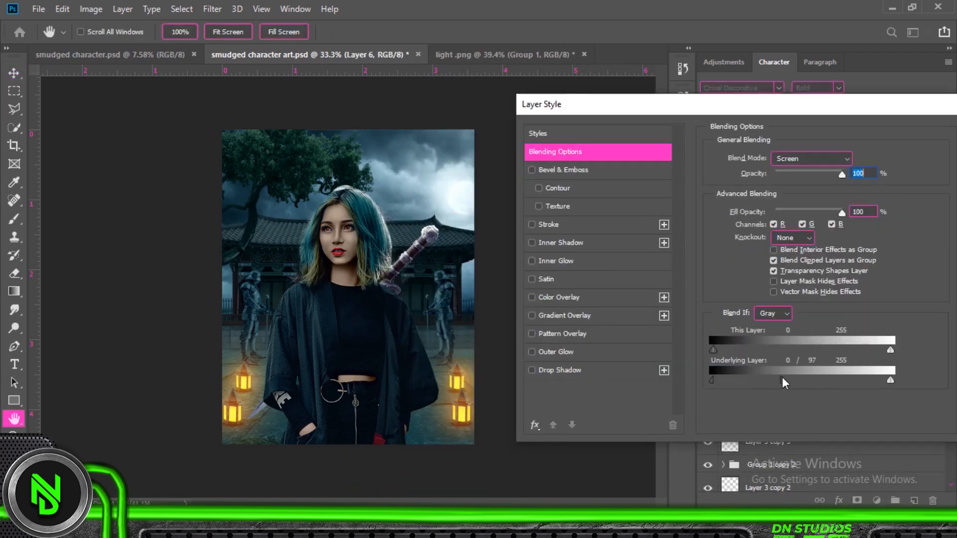
pyautogui.press('Return')
# Trace a pen path from the crown down the hair and coat's left edge, around the blade tip and below the canvas.
pyautogui.press('z')
pyautogui.moveTo(299, 337); pyautogui.dragTo(313, 339)
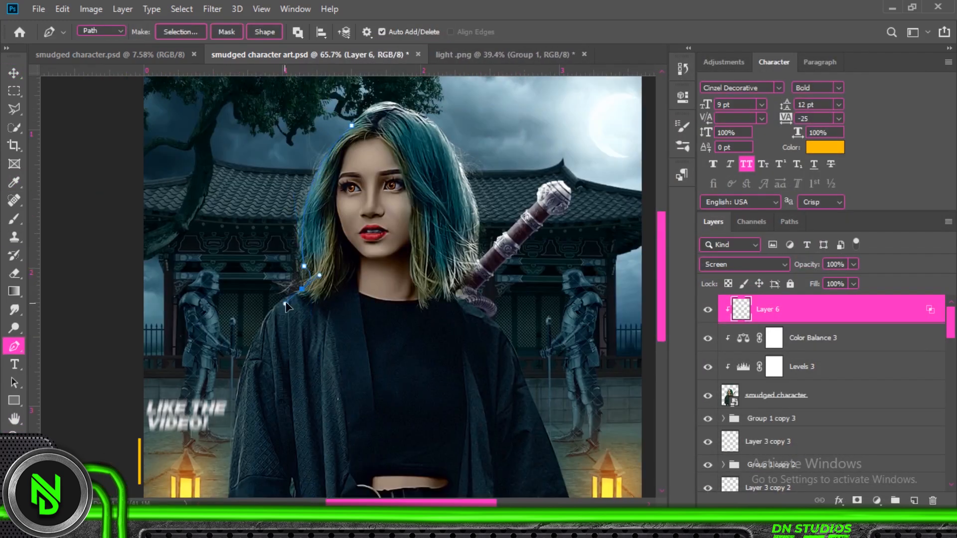
pyautogui.scroll(-3, 230, 469)
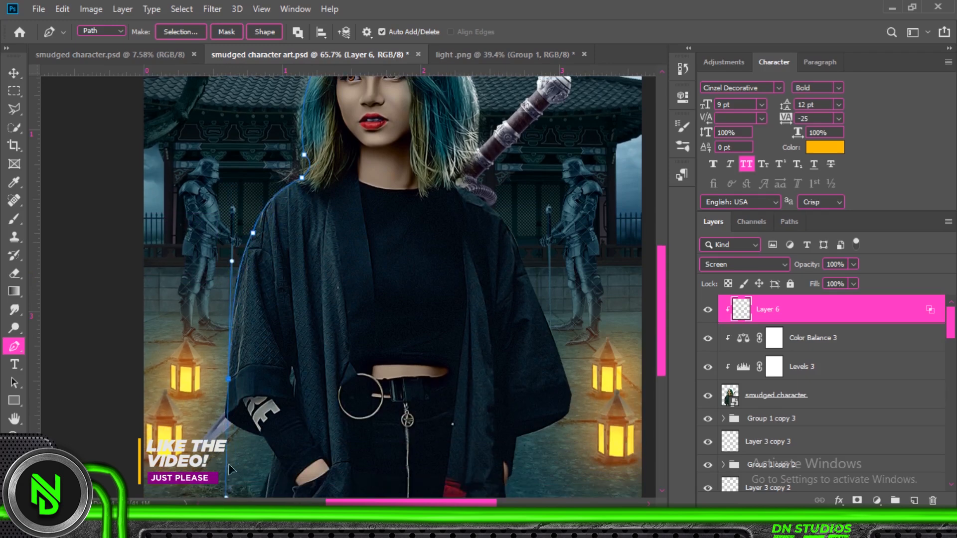
pyautogui.click(222, 414)
pyautogui.click(234, 428)
pyautogui.moveTo(299, 403); pyautogui.dragTo(257, 221)
pyautogui.click(353, 354)
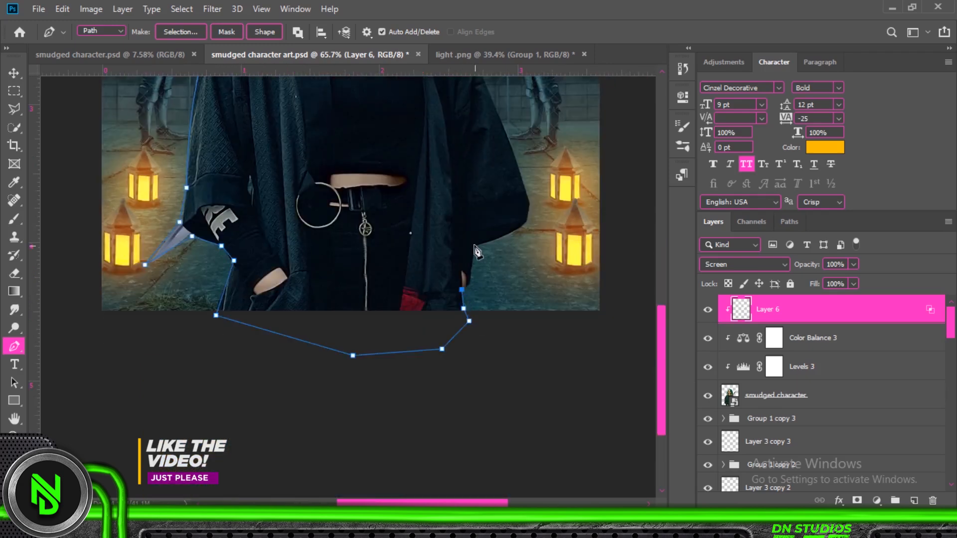
# Continue the pen path up the right sleeve, over the shoulder and along the sword hilt to the pommel.
pyautogui.click(526, 226)
pyautogui.moveTo(485, 230); pyautogui.dragTo(379, 426)
pyautogui.click(384, 302)
pyautogui.moveTo(370, 259); pyautogui.dragTo(368, 243)
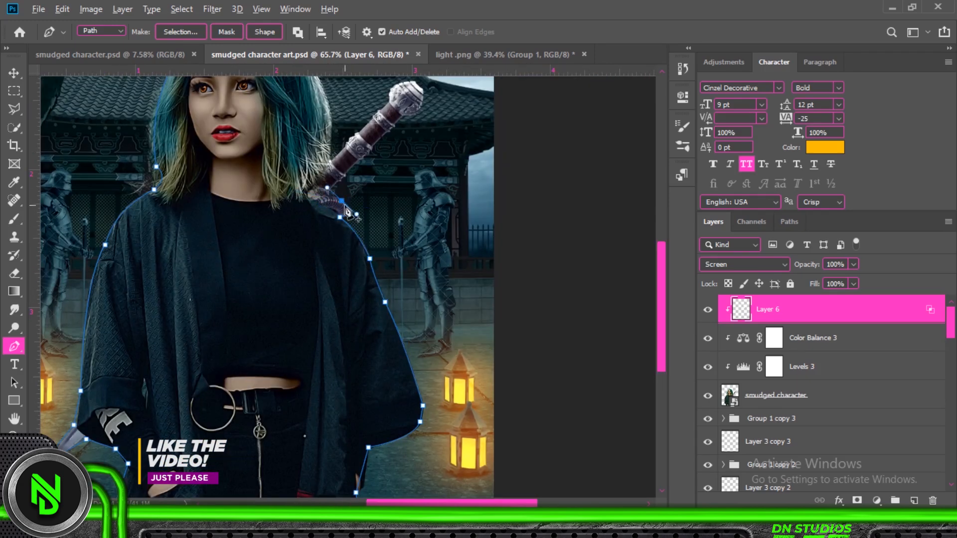
pyautogui.moveTo(343, 206); pyautogui.dragTo(413, 318)
pyautogui.moveTo(483, 182); pyautogui.dragTo(482, 175)
# Stroke the traced character path in yellow-orange on a new layer clipped to the character.
pyautogui.rightClick(365, 282)
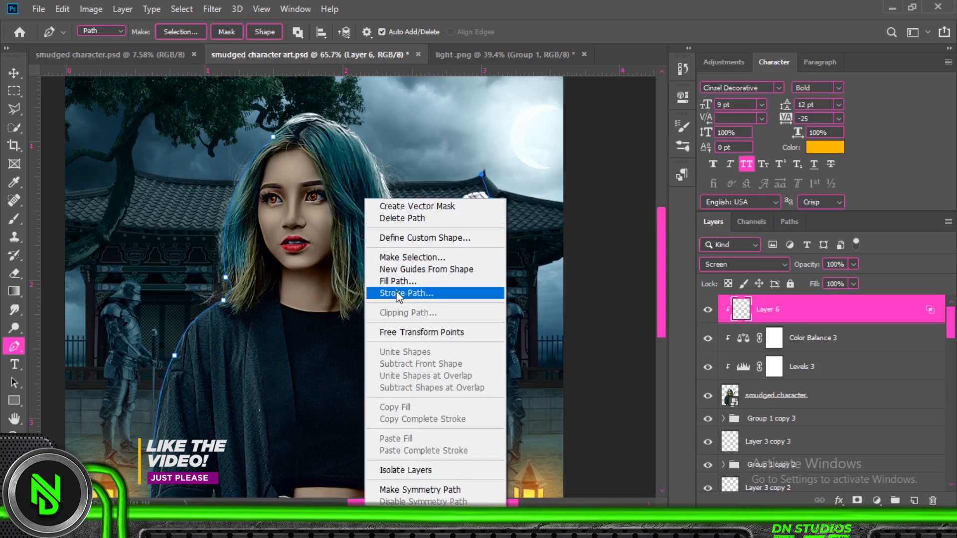
pyautogui.click(400, 293)
pyautogui.press('Return')
pyautogui.scroll(-2, 455, 201)
pyautogui.click(914, 500)
pyautogui.rightClick(452, 279)
pyautogui.click(486, 293)
pyautogui.hotkey('ctrl', 'z')
pyautogui.rightClick(325, 236)
pyautogui.click(361, 294)
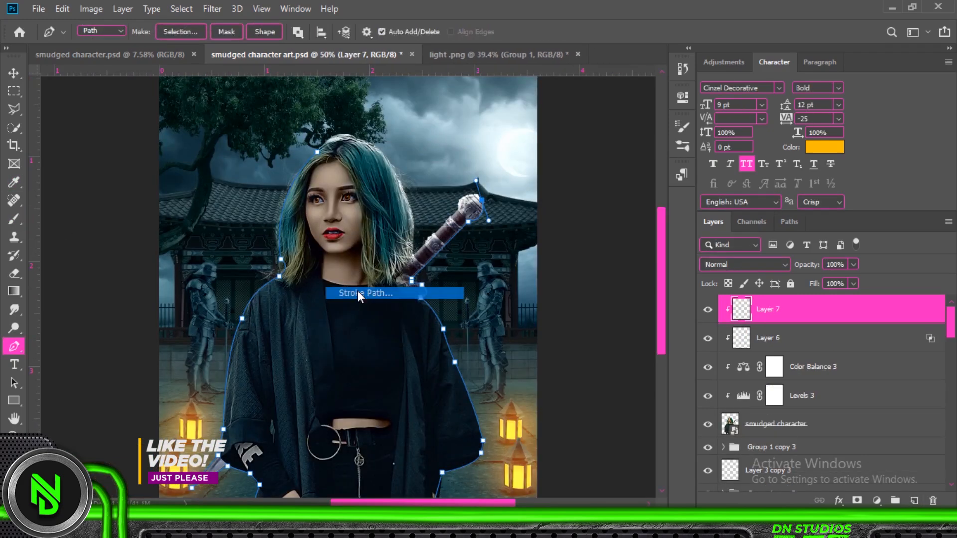
pyautogui.press('Return')
pyautogui.rightClick(410, 275)
pyautogui.click(429, 291)
# Set the orange stroke layer's blending mode to Linear Dodge (Add) and open its layer style settings.
pyautogui.click(755, 266)
pyautogui.click(733, 298)
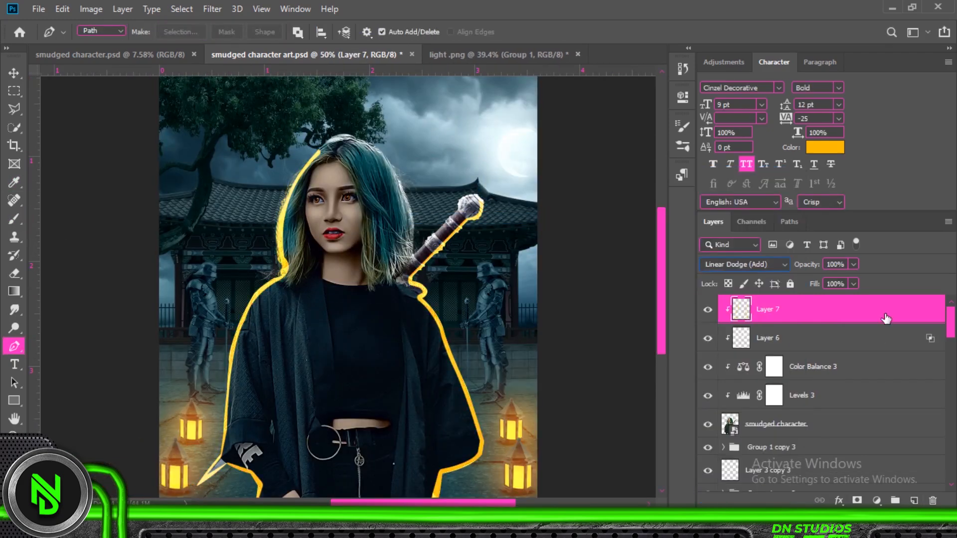
pyautogui.doubleClick(847, 309)
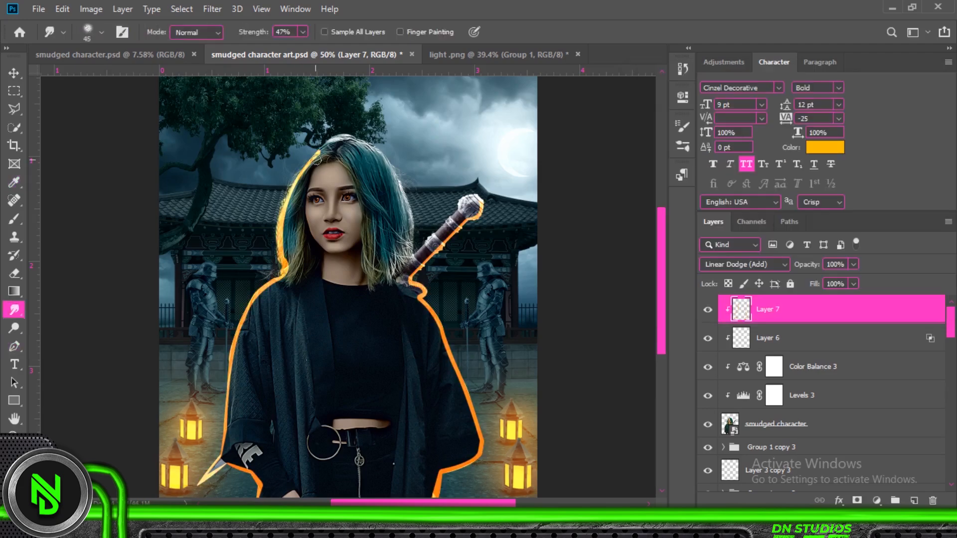
# Smudge the orange rim light into the left side of the hair with a 50 px brush.
pyautogui.hotkey('ctrl', '+')
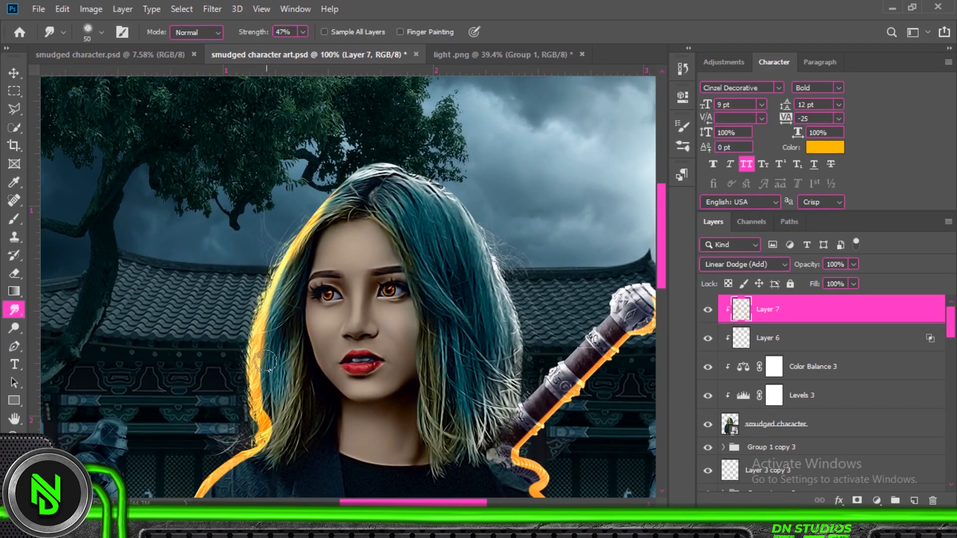
pyautogui.moveTo(265, 361)
pyautogui.mouseDown()
pyautogui.moveTo(271, 429)
pyautogui.moveTo(287, 451)
pyautogui.mouseUp()
pyautogui.moveTo(243, 488); pyautogui.dragTo(352, 237)
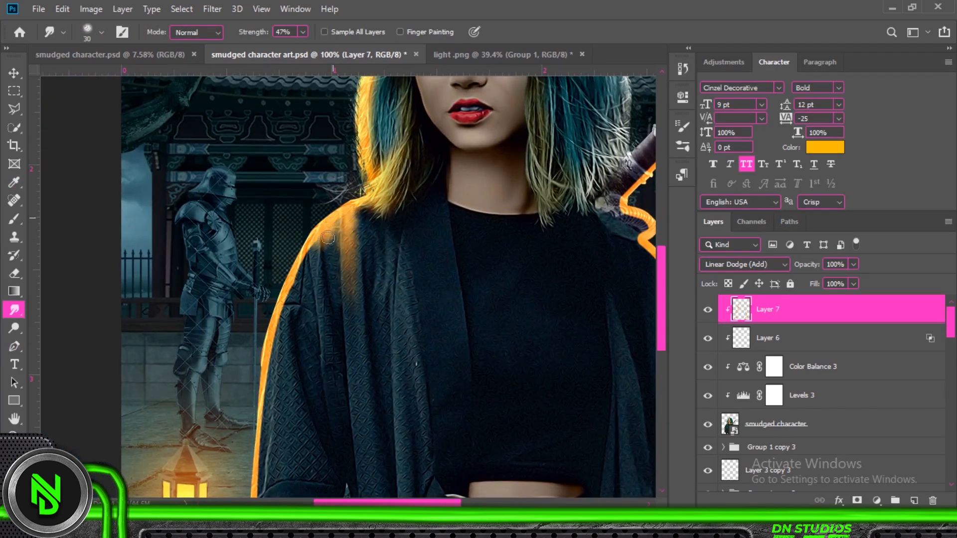
# Smudge the orange light from the left shoulder down the coat's long front fold, enlarging the brush for the broad strokes.
pyautogui.moveTo(301, 287); pyautogui.dragTo(290, 308)
pyautogui.moveTo(343, 352); pyautogui.dragTo(417, 242)
pyautogui.press(']')
pyautogui.press(']')
pyautogui.press(']')
pyautogui.press(']')
pyautogui.moveTo(421, 135); pyautogui.dragTo(427, 238)
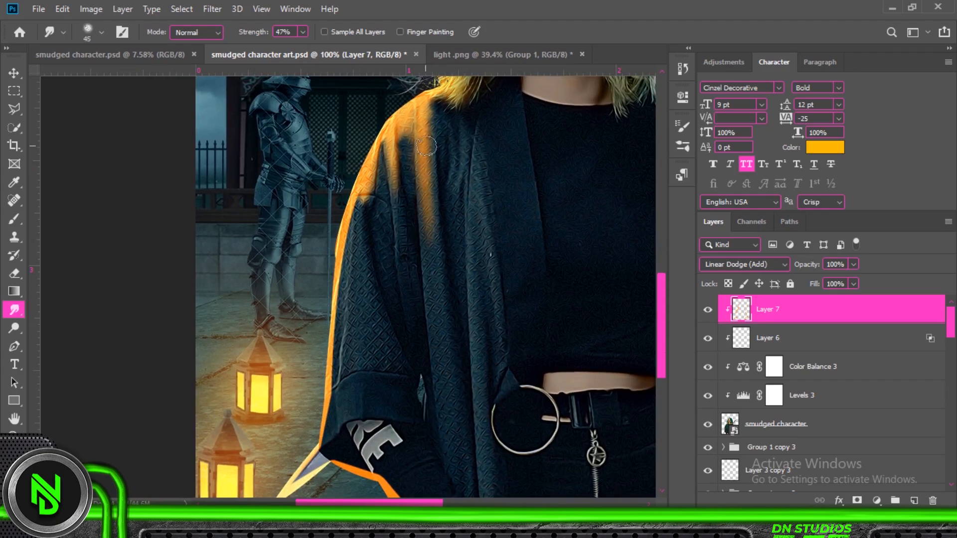
pyautogui.moveTo(424, 159); pyautogui.dragTo(439, 326)
pyautogui.moveTo(441, 279); pyautogui.dragTo(446, 383)
pyautogui.moveTo(442, 324); pyautogui.dragTo(450, 429)
# Spread the orange light down the left sleeve with a 45 px smudge brush and refine its outer edge at 9 px.
pyautogui.press('[')
pyautogui.press('[')
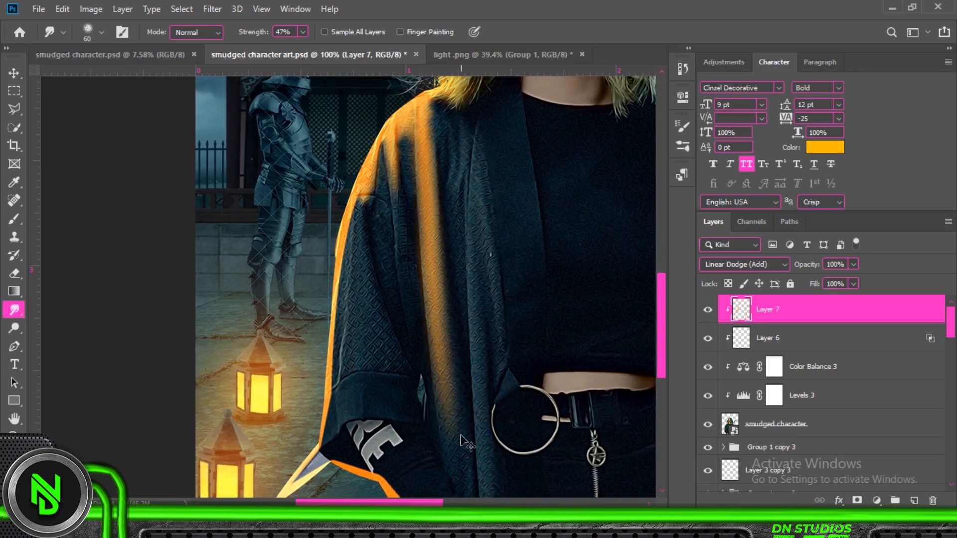
pyautogui.moveTo(517, 217); pyautogui.dragTo(364, 286)
pyautogui.moveTo(201, 309)
pyautogui.mouseDown()
pyautogui.moveTo(214, 373)
pyautogui.moveTo(201, 423)
pyautogui.mouseUp()
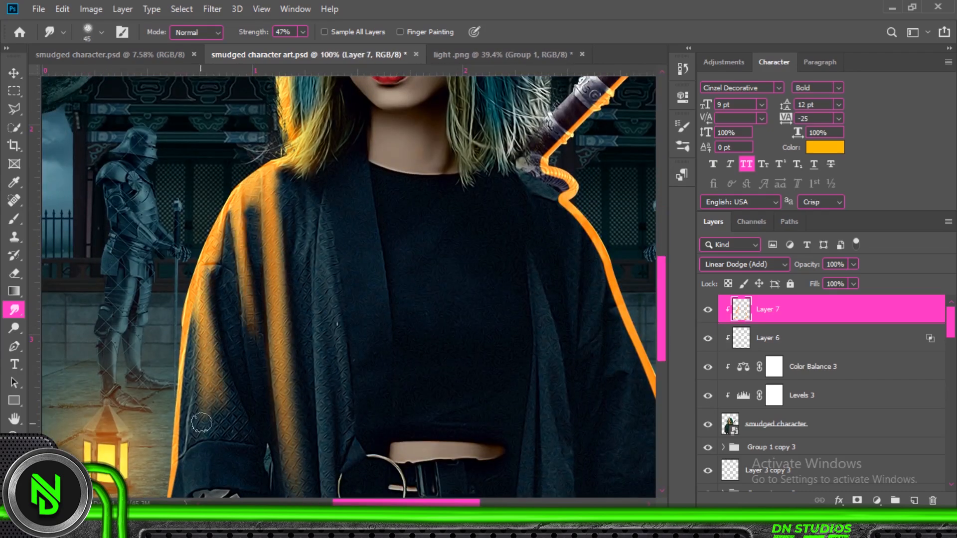
pyautogui.scroll(2, 186, 447)
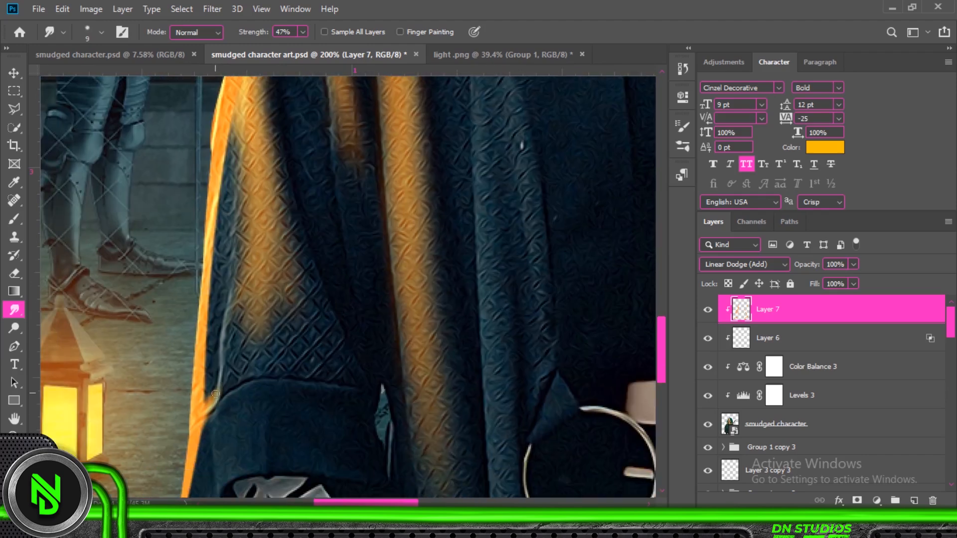
pyautogui.moveTo(230, 131); pyautogui.dragTo(204, 382)
pyautogui.moveTo(189, 492); pyautogui.dragTo(207, 269)
pyautogui.moveTo(218, 212); pyautogui.dragTo(210, 299)
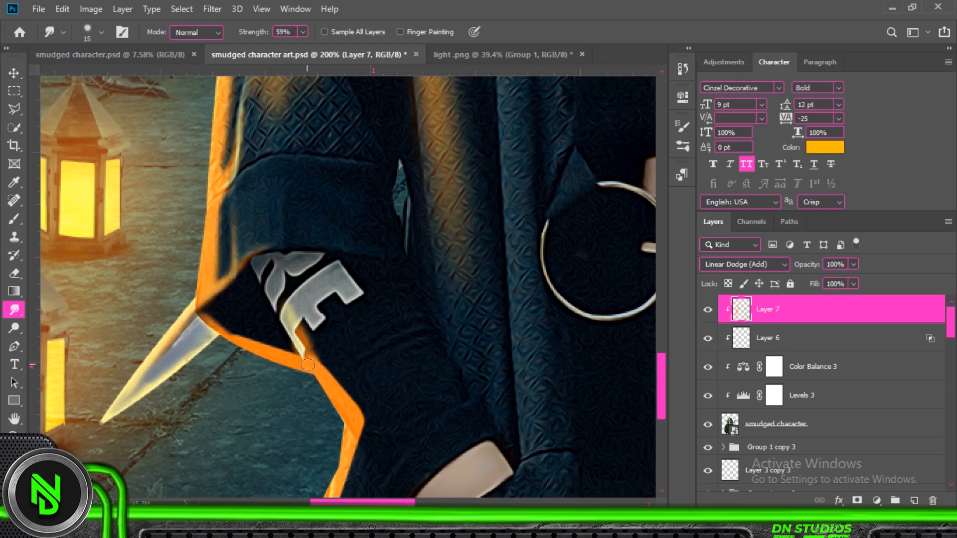
# Smudge the orange edge into the wrist lettering and across the left forearm at 59% strength.
pyautogui.moveTo(308, 365); pyautogui.dragTo(303, 339)
pyautogui.moveTo(360, 429); pyautogui.dragTo(376, 466)
pyautogui.moveTo(460, 369); pyautogui.dragTo(254, 196)
pyautogui.press(']')
pyautogui.press(']')
pyautogui.press(']')
pyautogui.press(']')
pyautogui.press(']')
pyautogui.press(']')
pyautogui.press(']')
pyautogui.moveTo(107, 165)
pyautogui.mouseDown()
pyautogui.moveTo(196, 334)
pyautogui.moveTo(129, 159)
pyautogui.moveTo(441, 348)
pyautogui.mouseUp()
pyautogui.moveTo(384, 299)
pyautogui.mouseDown()
pyautogui.moveTo(421, 345)
pyautogui.moveTo(426, 309)
pyautogui.moveTo(319, 476)
pyautogui.moveTo(450, 316)
pyautogui.mouseUp()
# Blend the orange light around the left sleeve cuff and the forearm's underside with a 35 px smudge brush.
pyautogui.hotkey('ctrl', '-')
pyautogui.hotkey('ctrl', '-')
pyautogui.hotkey('ctrl', '-')
pyautogui.hotkey('ctrl', '+')
pyautogui.hotkey('ctrl', '+')
pyautogui.hotkey('ctrl', '+')
pyautogui.press('[')
pyautogui.press('[')
pyautogui.press('[')
pyautogui.moveTo(394, 275); pyautogui.dragTo(377, 320)
pyautogui.moveTo(417, 379); pyautogui.dragTo(444, 390)
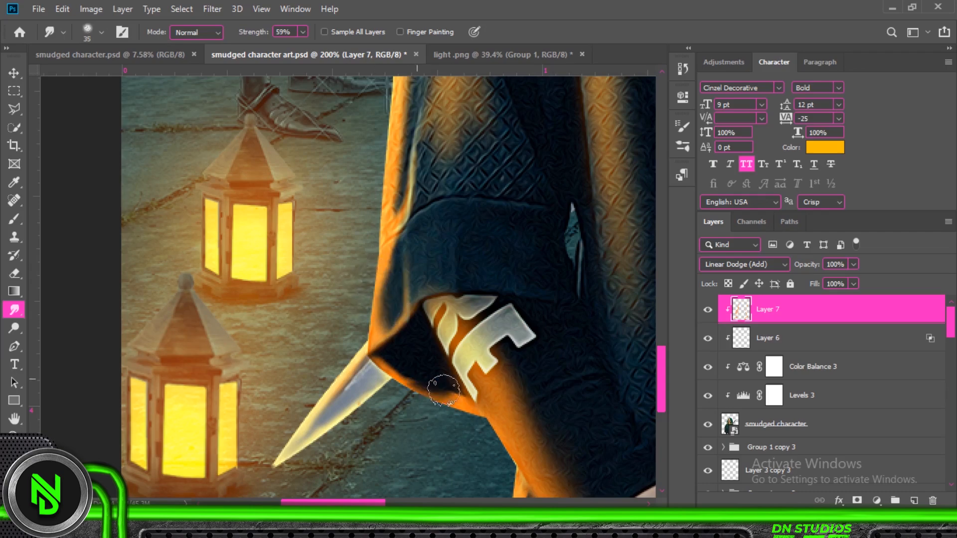
# Smudge the orange light beside the left hand and the coat's lower edge with a brush enlarged to 60 px.
pyautogui.moveTo(533, 464); pyautogui.dragTo(424, 87)
pyautogui.press(']')
pyautogui.press(']')
pyautogui.press(']')
pyautogui.press(']')
pyautogui.press(']')
pyautogui.press(']')
pyautogui.press(']')
pyautogui.press(']')
pyautogui.press(']')
pyautogui.press(']')
pyautogui.press(']')
pyautogui.moveTo(406, 212)
pyautogui.mouseDown()
pyautogui.moveTo(429, 174)
pyautogui.moveTo(407, 209)
pyautogui.mouseUp()
pyautogui.hotkey('ctrl', '-')
pyautogui.hotkey('ctrl', '-')
pyautogui.hotkey('ctrl', '-')
pyautogui.hotkey('ctrl', '-')
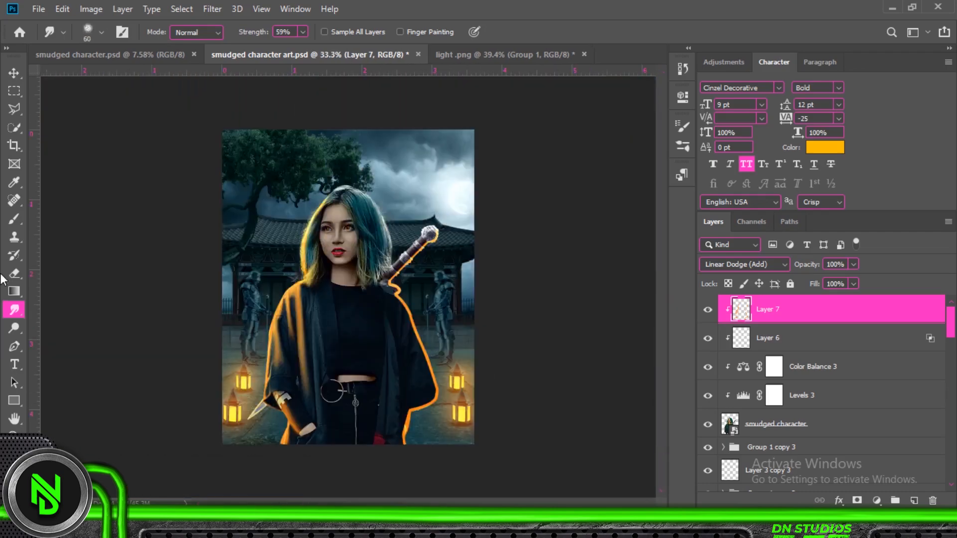
# Smudge the orange light across the sword's pommel, grip and guard with 30 px and 20 px brushes.
pyautogui.hotkey('ctrl', '+')
pyautogui.hotkey('ctrl', '+')
pyautogui.hotkey('ctrl', '+')
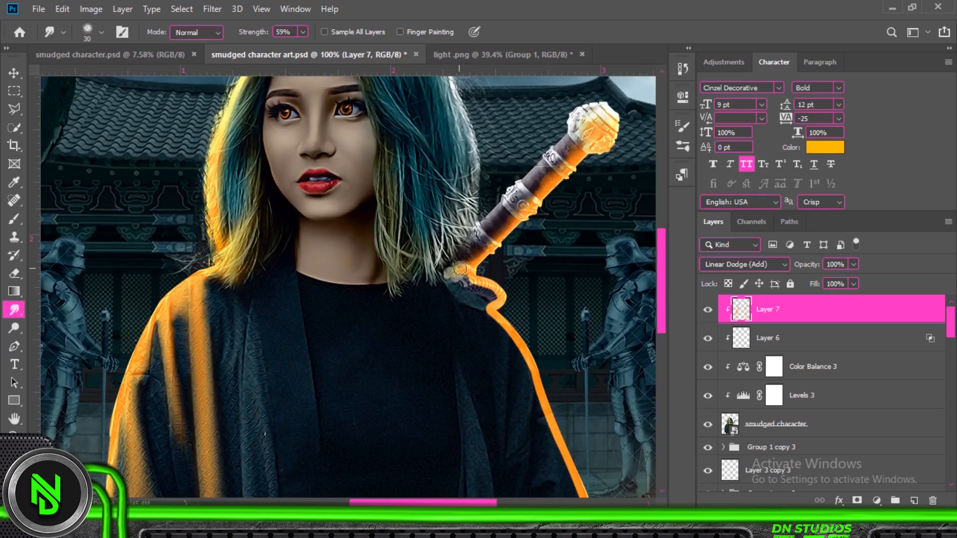
pyautogui.hotkey('ctrl', '-')
pyautogui.hotkey('ctrl', '-')
pyautogui.hotkey('ctrl', '-')
pyautogui.hotkey('ctrl', '+')
pyautogui.hotkey('ctrl', '+')
pyautogui.hotkey('ctrl', '+')
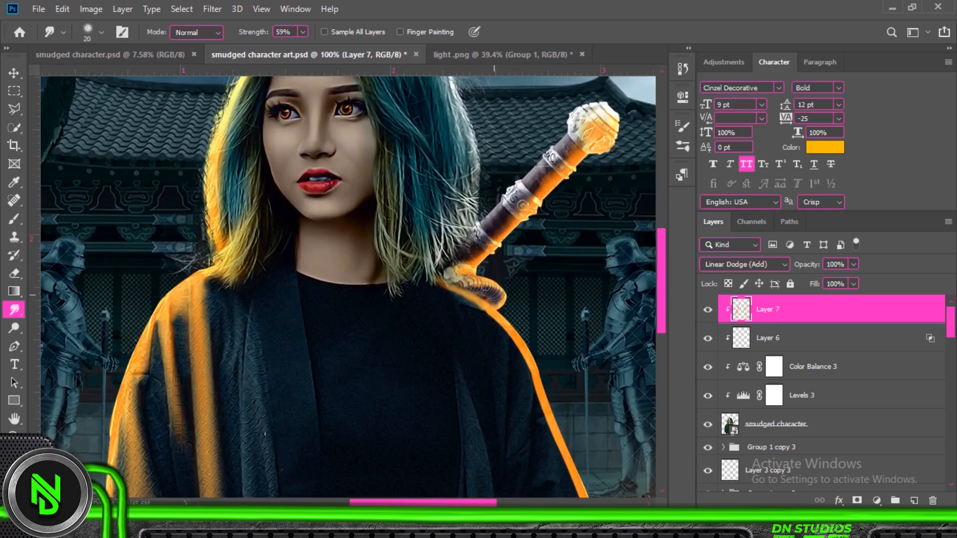
# Smudge the orange outline inward along the right shoulder and down the right sleeve.
pyautogui.moveTo(452, 299); pyautogui.dragTo(486, 324)
pyautogui.moveTo(498, 331); pyautogui.dragTo(548, 443)
pyautogui.moveTo(559, 459)
pyautogui.mouseDown()
pyautogui.moveTo(415, 285)
pyautogui.moveTo(429, 367)
pyautogui.mouseUp()
pyautogui.moveTo(454, 398); pyautogui.dragTo(451, 358)
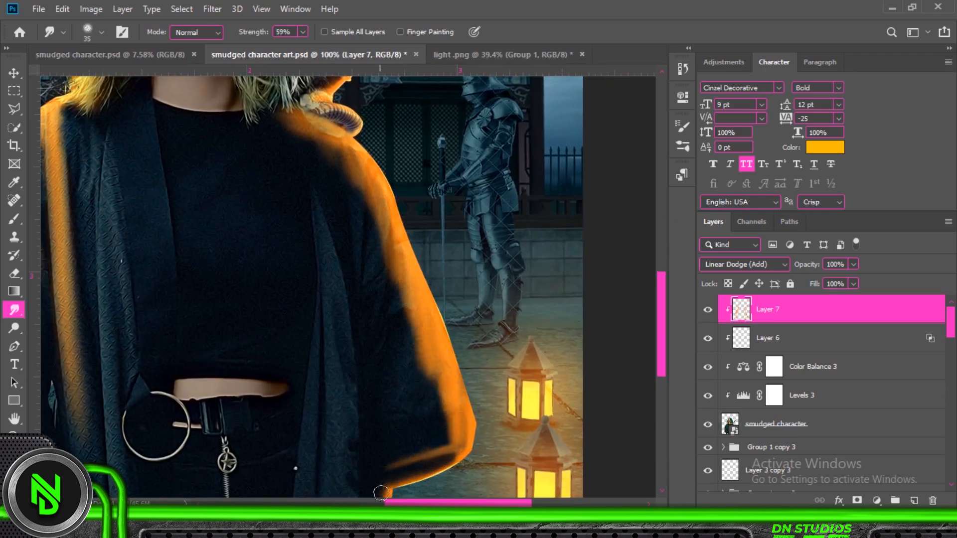
# Blend the orange light below the right sleeve and along the coat's hem, reducing the smudge brush to 6 px.
pyautogui.keyDown('space'); pyautogui.moveTo(382, 494); pyautogui.dragTo(373, 405); pyautogui.keyUp('space')
pyautogui.moveTo(376, 441)
pyautogui.mouseDown()
pyautogui.moveTo(367, 464)
pyautogui.moveTo(410, 339)
pyautogui.mouseUp()
pyautogui.press('[')
pyautogui.press('[')
pyautogui.press('[')
pyautogui.press('[')
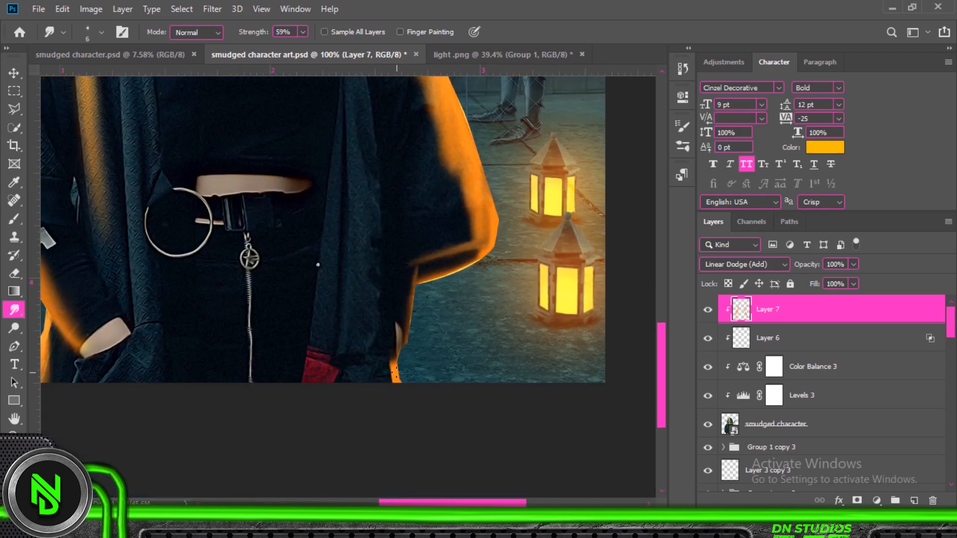
# Colorize the orange rim light layer with Hue/Saturation, shifting the hue toward warm orange and raising the saturation.
pyautogui.hotkey('ctrl', '-')
pyautogui.hotkey('ctrl', '-')
pyautogui.hotkey('ctrl', '-')
pyautogui.hotkey('ctrl', '-')
pyautogui.hotkey('ctrl', 'u')
pyautogui.click(892, 255)
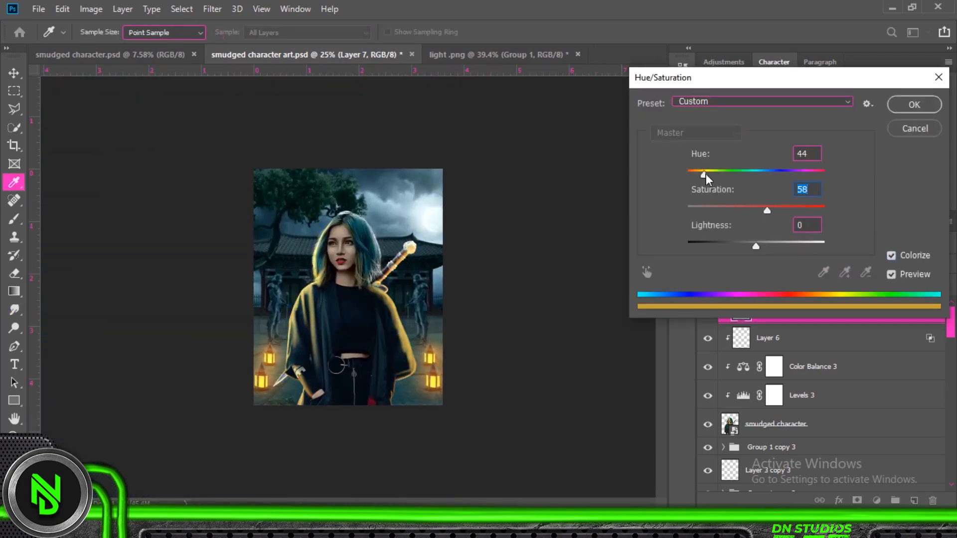
pyautogui.moveTo(706, 174); pyautogui.dragTo(699, 174)
pyautogui.moveTo(721, 210); pyautogui.dragTo(795, 211)
pyautogui.press('Return')
# Soften the orange rim light on the right sleeve and shoulder with a low-opacity Eraser.
pyautogui.press('e')
pyautogui.hotkey('ctrl', '+')
pyautogui.hotkey('ctrl', '+')
pyautogui.hotkey('ctrl', '+')
pyautogui.moveTo(396, 309); pyautogui.dragTo(439, 324)
pyautogui.moveTo(312, 32); pyautogui.dragTo(372, 32)
pyautogui.moveTo(459, 388)
pyautogui.keyDown('space'); pyautogui.mouseDown()
pyautogui.moveTo(378, 250)
pyautogui.moveTo(419, 344)
pyautogui.mouseUp(); pyautogui.keyUp('space')
pyautogui.press('[')
pyautogui.press('[')
pyautogui.press('[')
pyautogui.moveTo(413, 311); pyautogui.dragTo(379, 249)
# Fade the orange light over the left shoulder, coat folds and forearm with a 90 px Eraser at 26% opacity.
pyautogui.click(215, 48)
pyautogui.moveTo(172, 154); pyautogui.dragTo(186, 329)
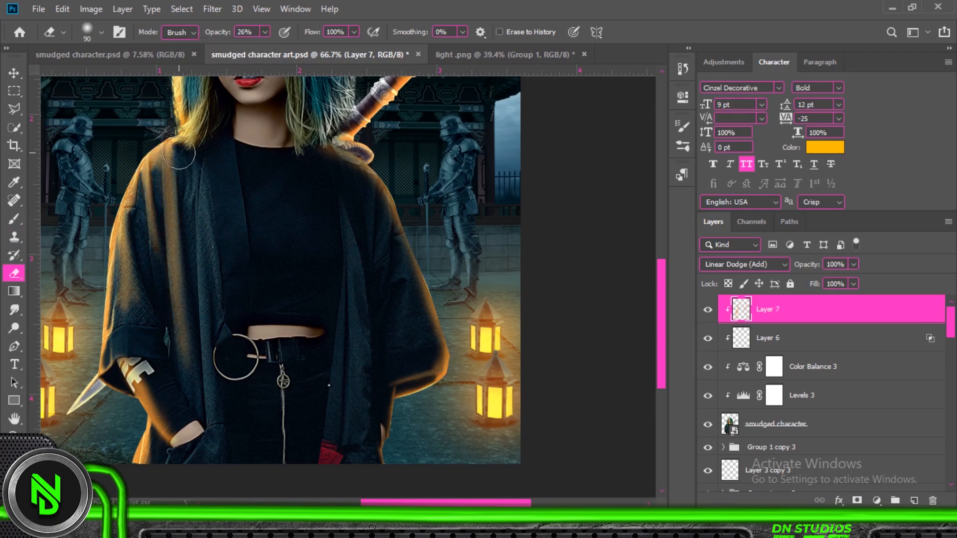
pyautogui.moveTo(155, 169); pyautogui.dragTo(117, 319)
pyautogui.moveTo(144, 384)
pyautogui.mouseDown()
pyautogui.moveTo(172, 431)
pyautogui.moveTo(282, 278)
pyautogui.moveTo(251, 310)
pyautogui.mouseUp()
# Fade the orange light along the left side of the hair with a 70 px Eraser.
pyautogui.press('[')
pyautogui.press('[')
pyautogui.hotkey('ctrl', '-')
pyautogui.hotkey('ctrl', '+')
pyautogui.hotkey('ctrl', '+')
pyautogui.moveTo(232, 241); pyautogui.dragTo(225, 204)
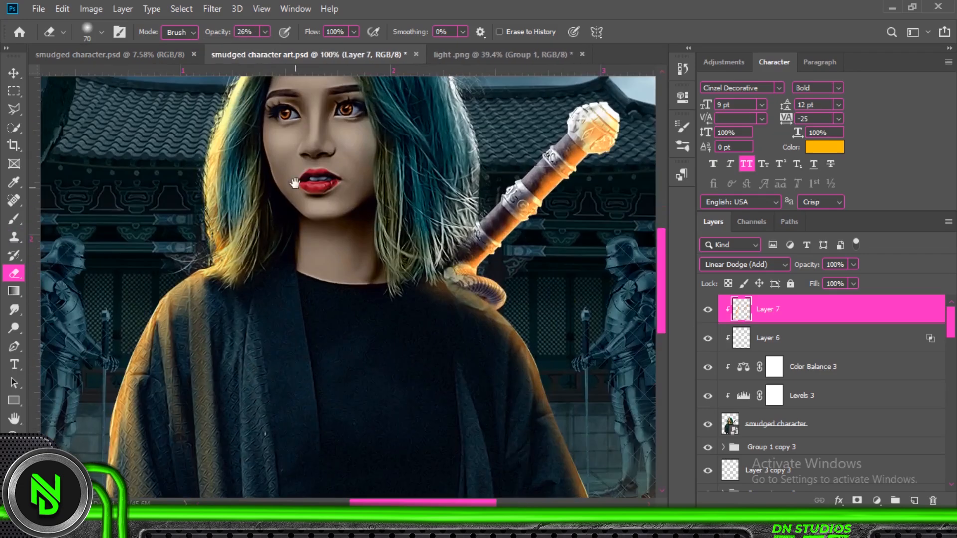
# Smudge the orange rim light along the character's sleeve and coat edges at 59% strength, using progressively smaller brush sizes.
pyautogui.moveTo(294, 183); pyautogui.dragTo(307, 334)
pyautogui.moveTo(243, 332); pyautogui.dragTo(289, 186)
pyautogui.hotkey('ctrl', '-')
pyautogui.hotkey('ctrl', '-')
pyautogui.hotkey('ctrl', '-')
pyautogui.click(14, 310)
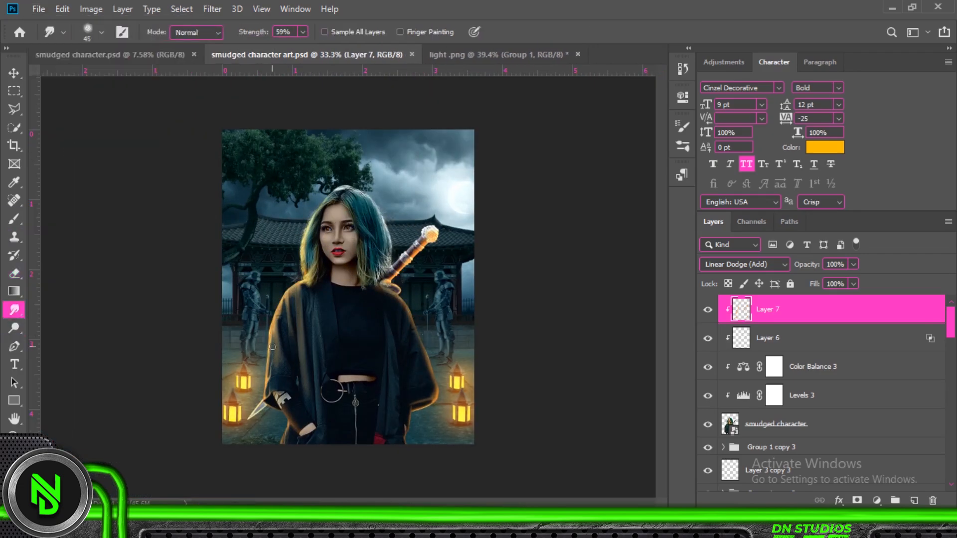
pyautogui.hotkey('ctrl', '+')
pyautogui.hotkey('ctrl', '+')
pyautogui.hotkey('ctrl', '+')
pyautogui.moveTo(501, 327); pyautogui.dragTo(323, 280)
pyautogui.moveTo(375, 409); pyautogui.dragTo(342, 256)
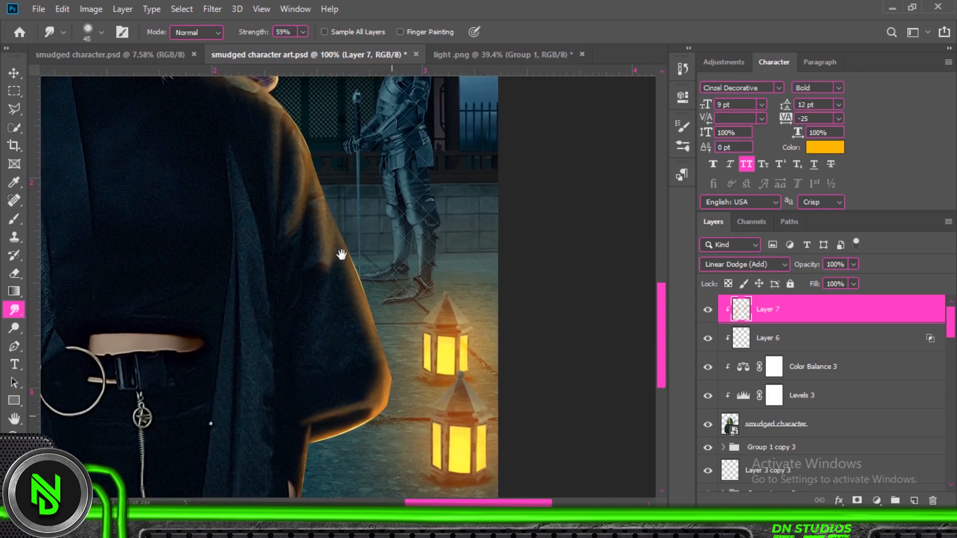
pyautogui.press(']')
pyautogui.press(']')
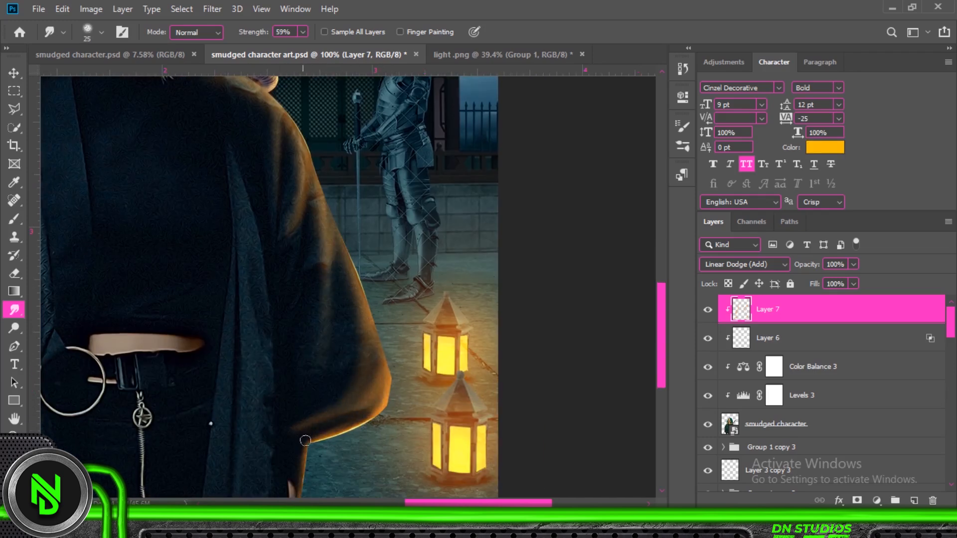
pyautogui.hotkey('ctrl', '-')
pyautogui.hotkey('ctrl', '-')
pyautogui.hotkey('ctrl', '-')
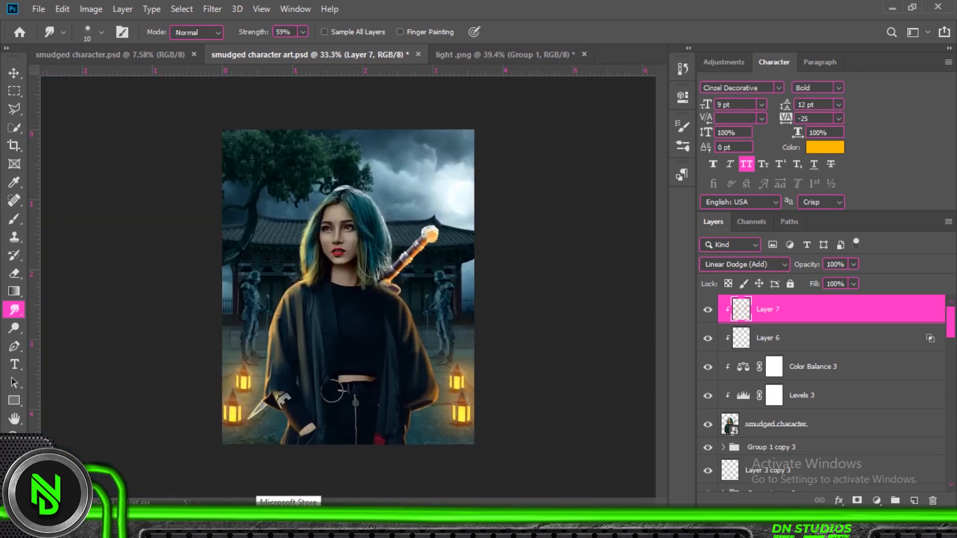
# Set the Brush flow to 4% and try a yellow-orange light stroke down the open coat front, undoing the stroke.
pyautogui.press('b')
pyautogui.moveTo(411, 32); pyautogui.dragTo(344, 49)
pyautogui.hotkey('ctrl', '+')
pyautogui.hotkey('ctrl', '+')
pyautogui.moveTo(441, 394); pyautogui.dragTo(387, 212)
pyautogui.rightClick(387, 212)
pyautogui.moveTo(563, 279); pyautogui.dragTo(454, 279)
pyautogui.click(11, 479)
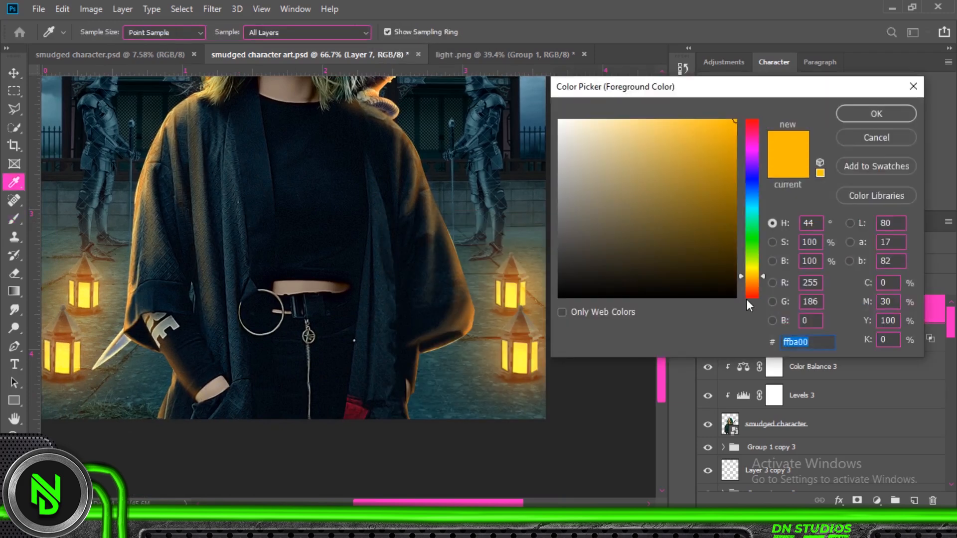
pyautogui.click(876, 114)
pyautogui.moveTo(380, 201); pyautogui.dragTo(394, 329)
pyautogui.hotkey('ctrl', 'z')
# Choose a deeper orange foreground colour and paint a faint glow down the coat front with the 35 px Brush.
pyautogui.click(11, 479)
pyautogui.click(755, 282)
pyautogui.click(875, 114)
pyautogui.moveTo(390, 270); pyautogui.dragTo(388, 391)
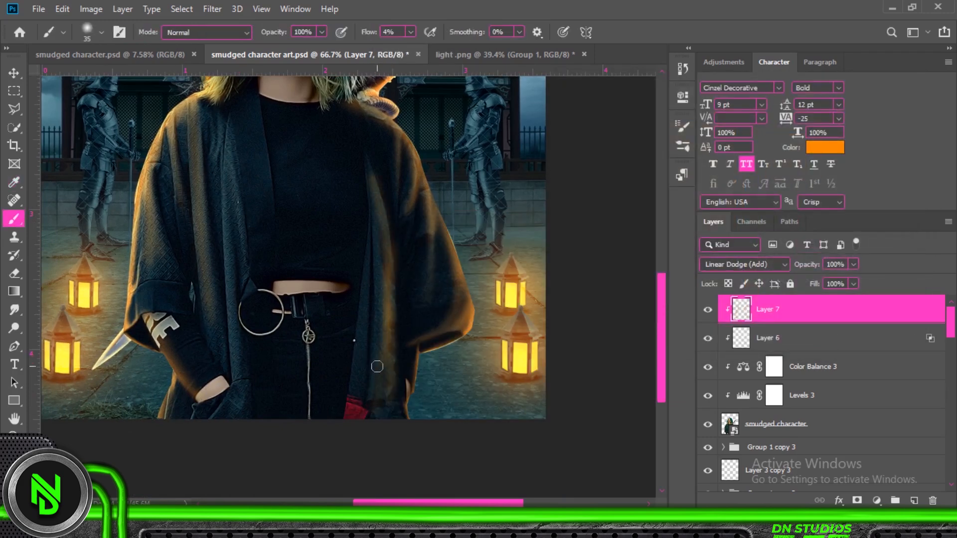
# Trim the excess orange light on the coat and sword handle with a small Eraser at reduced opacity.
pyautogui.press('e')
pyautogui.rightClick(392, 219)
pyautogui.press('Escape')
pyautogui.press('7')
pyautogui.press('5')
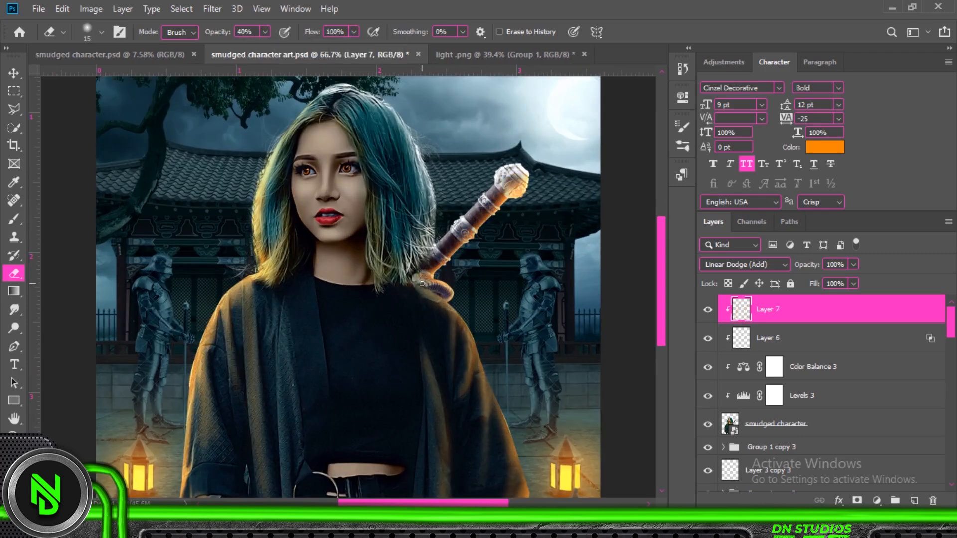
pyautogui.hotkey('ctrl', '-')
pyautogui.hotkey('ctrl', '-')
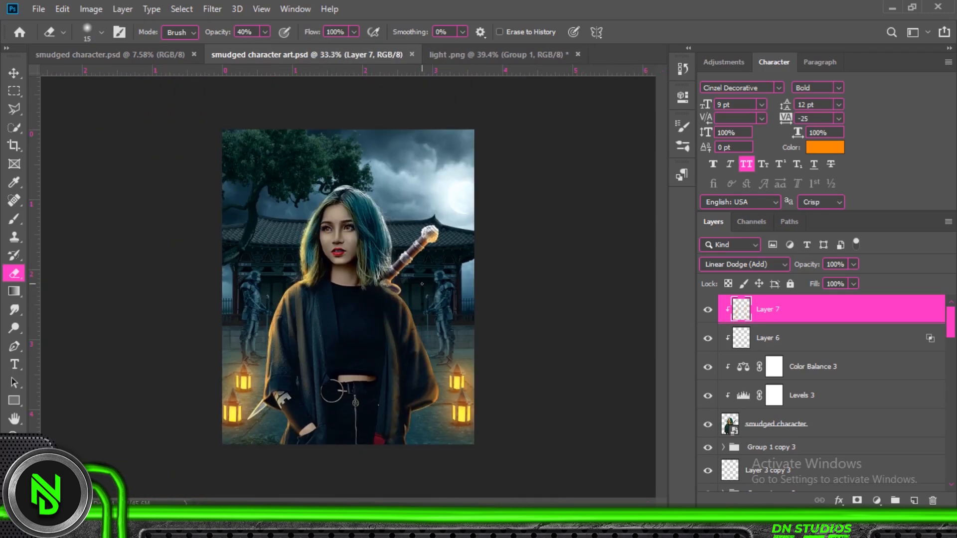
# Add an empty layer above the floor's Color Balance adjustment and sample a pale blue-grey from the moonlit sky as foreground colour.
pyautogui.press('v')
pyautogui.click(575, 284)
pyautogui.scroll(-15, 818, 398)
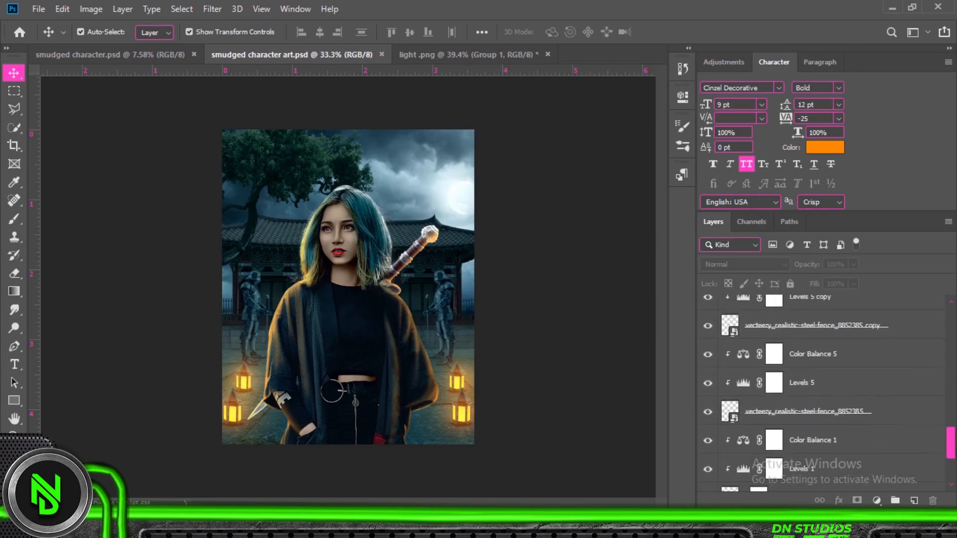
pyautogui.click(818, 440)
pyautogui.click(914, 500)
pyautogui.click(11, 475)
pyautogui.click(455, 197)
pyautogui.click(882, 107)
# Load the TGDII-VI brush preset at 1102 px for painting fog.
pyautogui.click(14, 226)
pyautogui.rightClick(444, 251)
pyautogui.scroll(-10, 603, 447)
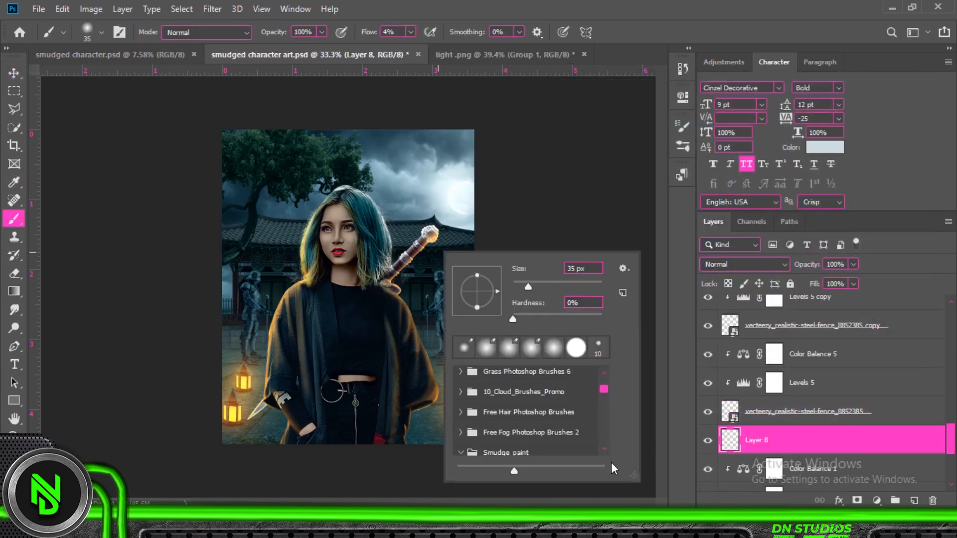
pyautogui.click(460, 417)
pyautogui.scroll(-5, 528, 419)
pyautogui.click(558, 440)
pyautogui.click(554, 429)
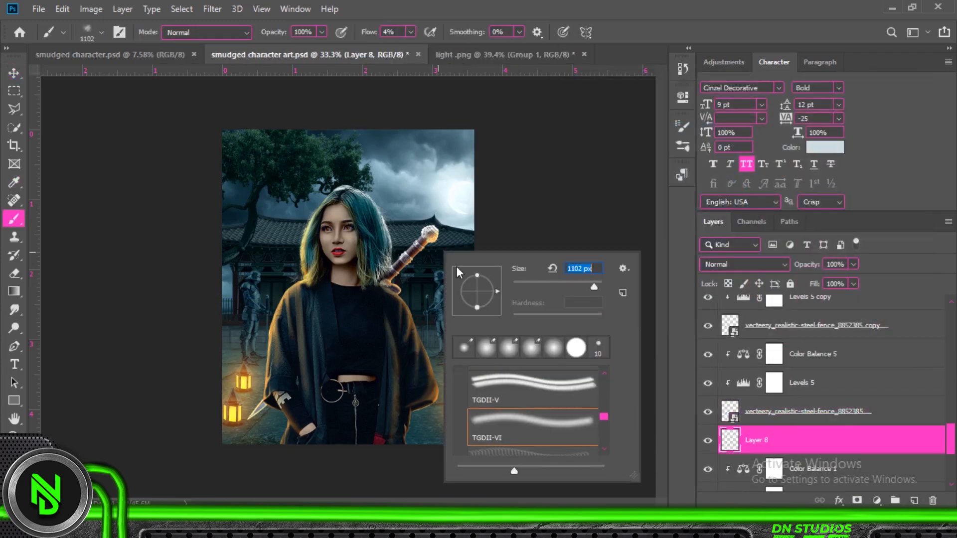
# Paint pale fog across the background at 12% flow and move its layer above both knights and their adjustments.
pyautogui.click(410, 32)
pyautogui.moveTo(408, 47); pyautogui.dragTo(415, 47)
pyautogui.moveTo(428, 339); pyautogui.dragTo(239, 332)
pyautogui.moveTo(776, 441)
pyautogui.mouseDown()
pyautogui.moveTo(770, 362)
pyautogui.moveTo(788, 241)
pyautogui.moveTo(787, 319)
pyautogui.mouseUp()
pyautogui.moveTo(249, 304); pyautogui.dragTo(248, 247)
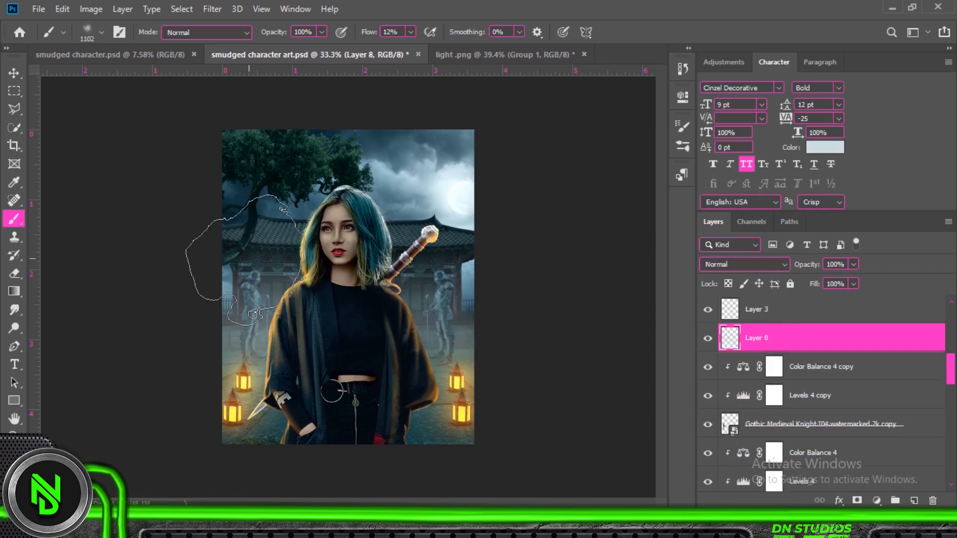
# Add an empty layer clipped to the tree, directly above its Color Balance adjustment.
pyautogui.press('v')
pyautogui.click(294, 167)
pyautogui.click(817, 391)
pyautogui.click(915, 501)
pyautogui.hotkey('ctrl', 'alt', 'g')
# Paint pale moonlight onto the tree's trunk, branches and foliage at 68% flow, with brush sizes from 45 to 150 px.
pyautogui.press('[')
pyautogui.press('[')
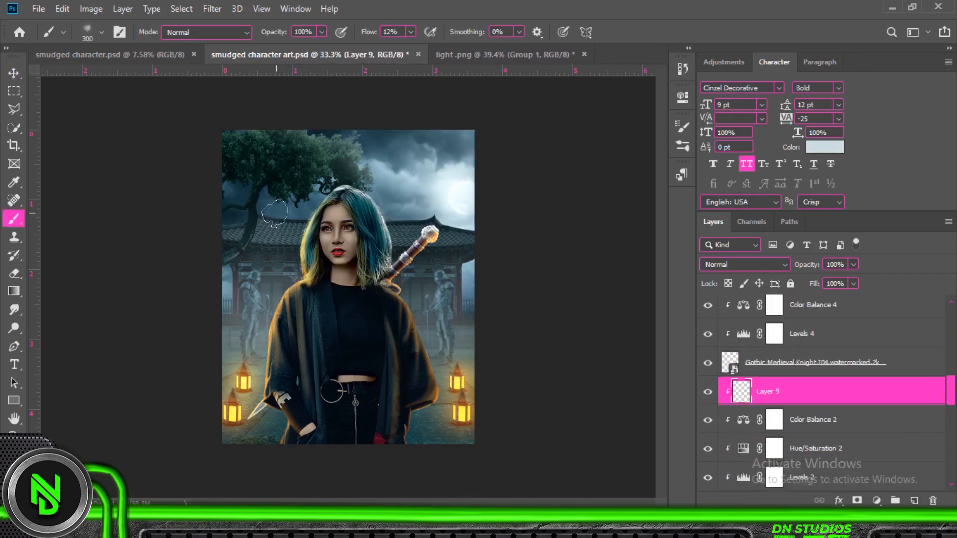
pyautogui.press('[')
pyautogui.press('[')
pyautogui.press('[')
pyautogui.press('[')
pyautogui.press('[')
pyautogui.press('[')
pyautogui.press('[')
pyautogui.hotkey('ctrl', '+')
pyautogui.hotkey('ctrl', '+')
pyautogui.hotkey('ctrl', '+')
pyautogui.moveTo(324, 183); pyautogui.dragTo(310, 243)
pyautogui.click(411, 32)
pyautogui.moveTo(414, 48); pyautogui.dragTo(453, 47)
pyautogui.moveTo(314, 174)
pyautogui.mouseDown()
pyautogui.moveTo(309, 286)
pyautogui.moveTo(253, 353)
pyautogui.mouseUp()
pyautogui.hotkey('ctrl', '-')
pyautogui.hotkey('ctrl', '-')
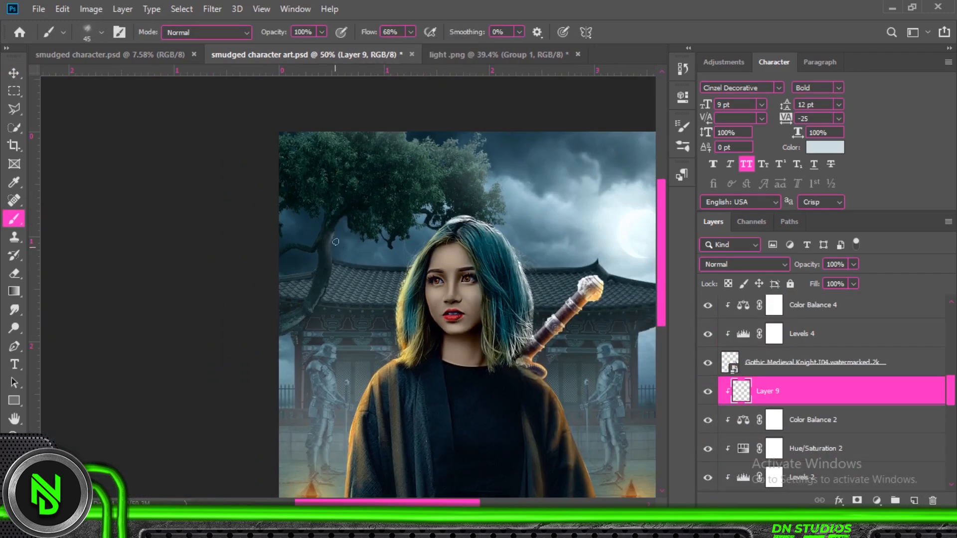
pyautogui.press('e')
pyautogui.press('b')
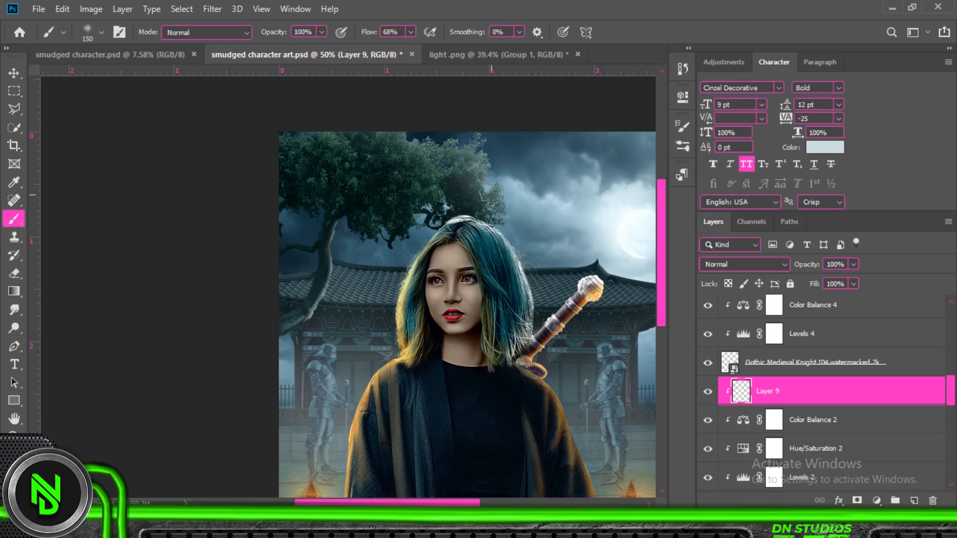
pyautogui.hotkey('ctrl', '-')
# Add an empty layer above the temple's Color Balance adjustment and clip it.
pyautogui.press('v')
pyautogui.click(142, 199)
pyautogui.click(270, 239)
pyautogui.hotkey('ctrl', 'shift', 'alt', 'n')
pyautogui.hotkey('ctrl', 'alt', 'g')
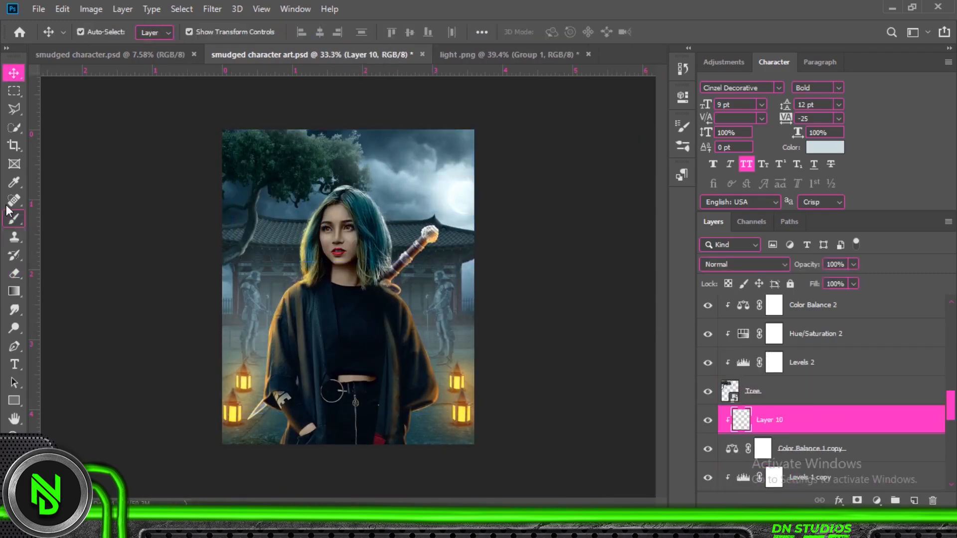
# Add a Color Balance adjustment layer for the background sky near the bottom of the layer stack.
pyautogui.click(14, 219)
pyautogui.scroll(-5, 810, 432)
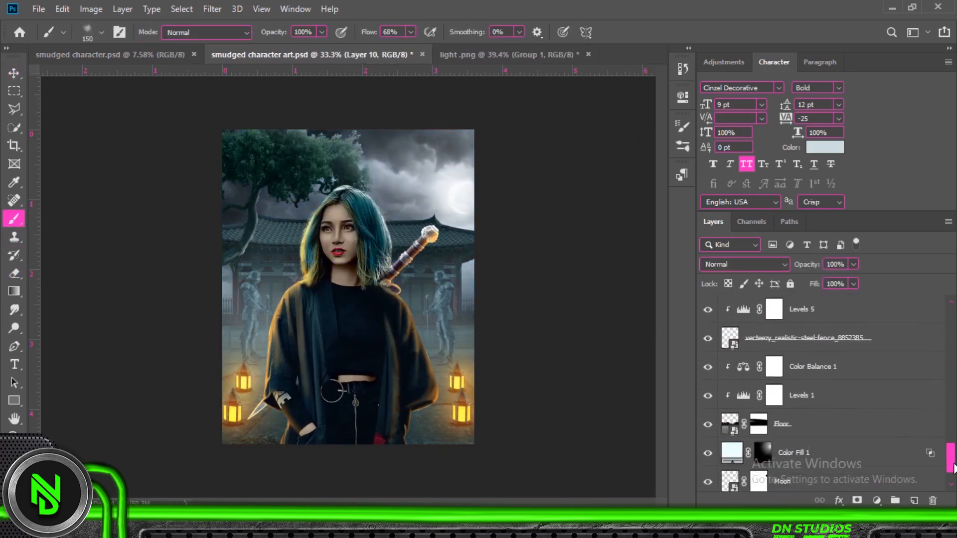
pyautogui.click(818, 448)
pyautogui.click(877, 500)
pyautogui.click(898, 377)
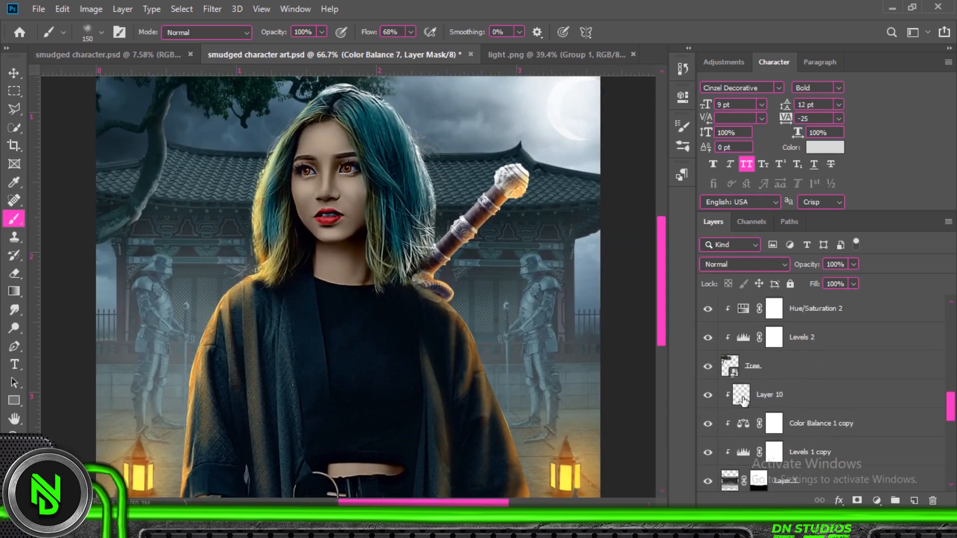
# Paint pale moonlight along the temple roof with a 40 px Brush at 85% flow, and set the layer to Linear Dodge (Add).
pyautogui.click(411, 32)
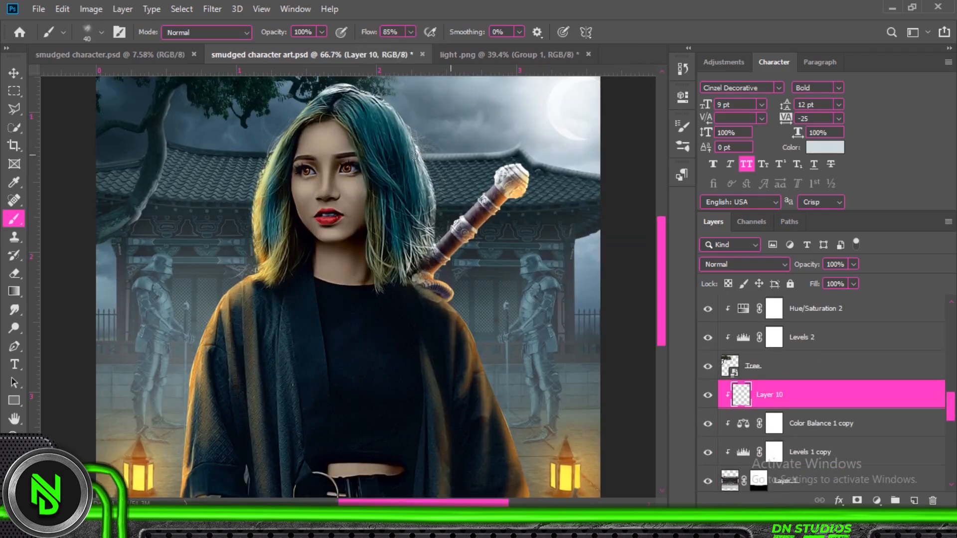
pyautogui.moveTo(271, 156); pyautogui.dragTo(170, 139)
pyautogui.click(745, 265)
pyautogui.click(742, 297)
# Split the underlying-layer Blend If shadow control on the roof light layer, and lower the Brush flow to 36%.
pyautogui.doubleClick(848, 394)
pyautogui.moveTo(505, 342); pyautogui.dragTo(536, 342)
pyautogui.click(805, 96)
pyautogui.click(411, 32)
pyautogui.moveTo(414, 49); pyautogui.dragTo(384, 48)
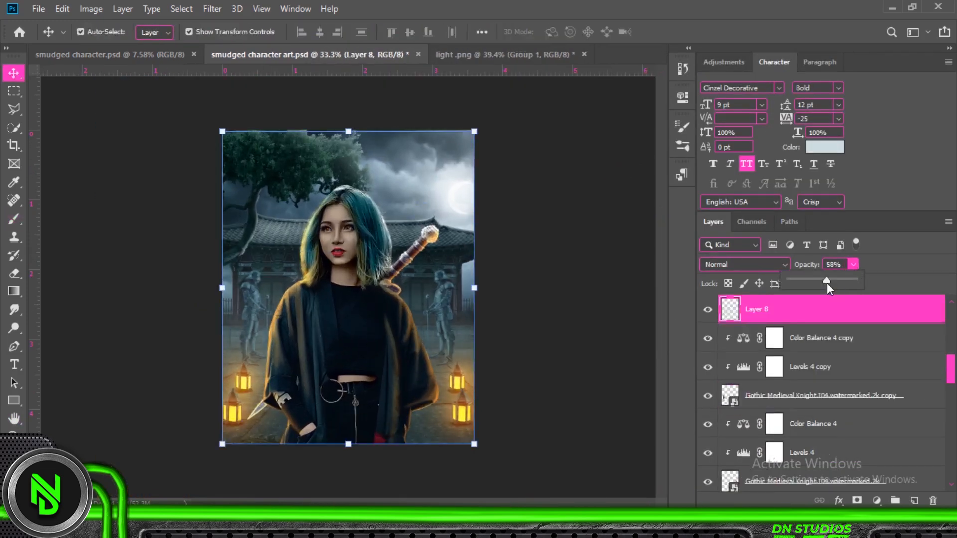
# Add an empty layer clipped to the left knight, above its Color Balance adjustment.
pyautogui.doubleClick(744, 367)
pyautogui.click(646, 94)
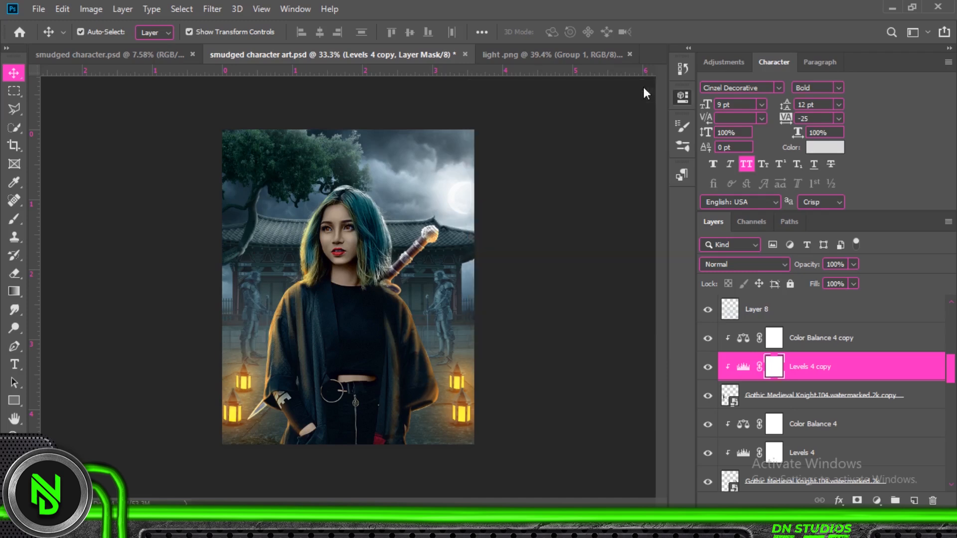
pyautogui.click(870, 344)
pyautogui.click(915, 500)
pyautogui.keyDown('alt'); pyautogui.click(775, 352); pyautogui.keyUp('alt')
# Pick a bright orange foreground colour and brush lantern light onto the left knight with the 30 px Brush at 36% flow.
pyautogui.click(11, 468)
pyautogui.click(752, 281)
pyautogui.click(718, 121)
pyautogui.click(876, 113)
pyautogui.press('b')
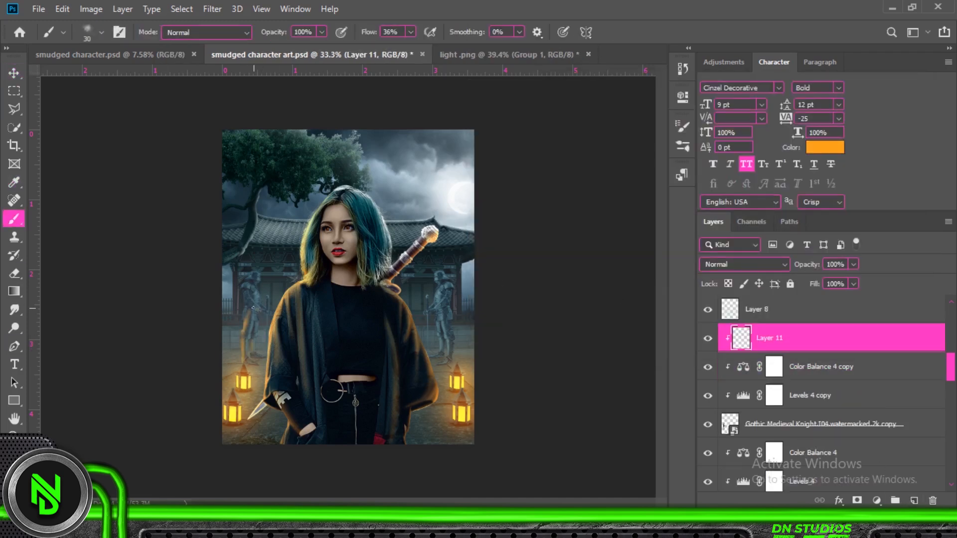
# Set the left knight's orange light to Linear Dodge (Add) and adjust its underlying-layer Blend If range.
pyautogui.click(745, 265)
pyautogui.click(743, 297)
pyautogui.doubleClick(848, 338)
pyautogui.click(776, 95)
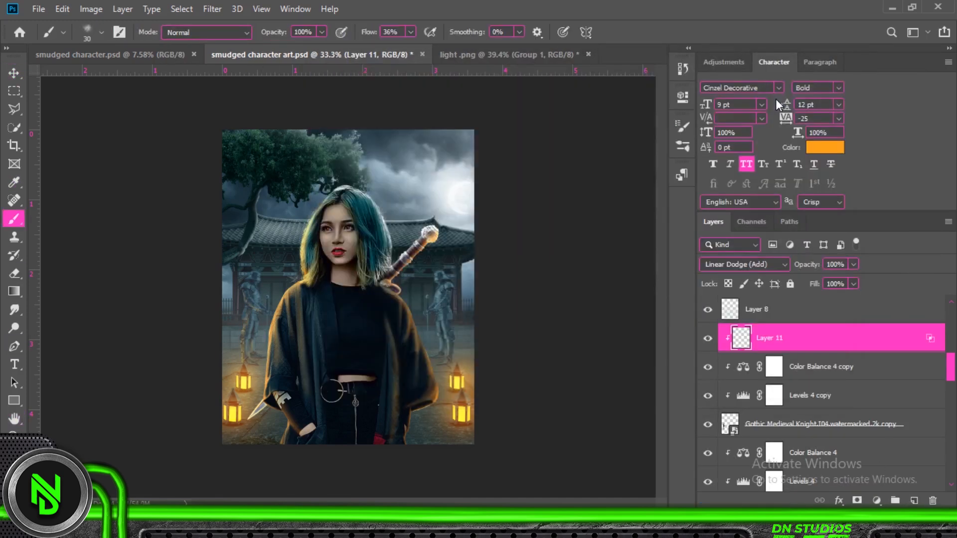
# Add an empty layer clipped to the right knight, above its Color Balance adjustment.
pyautogui.click(14, 73)
pyautogui.click(446, 280)
pyautogui.moveTo(951, 370); pyautogui.dragTo(951, 382)
pyautogui.doubleClick(744, 390)
pyautogui.click(847, 361)
pyautogui.click(915, 501)
pyautogui.keyDown('alt'); pyautogui.click(776, 375); pyautogui.keyUp('alt')
# Brush orange lantern light onto the right knight, blended with Linear Dodge (Add) and an underlying-layer shadow split of 0 / 53.
pyautogui.click(13, 219)
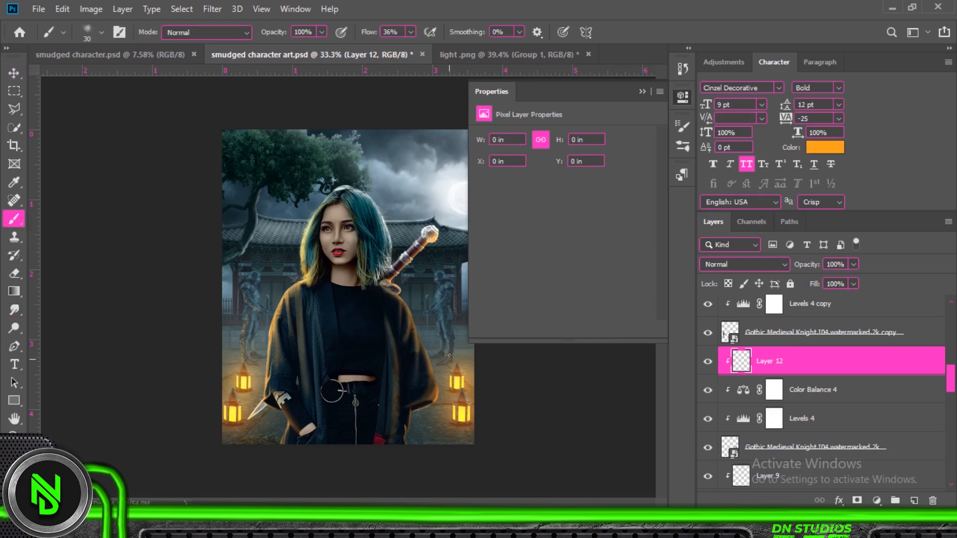
pyautogui.click(745, 265)
pyautogui.click(742, 297)
pyautogui.doubleClick(870, 367)
pyautogui.moveTo(742, 367); pyautogui.dragTo(782, 374)
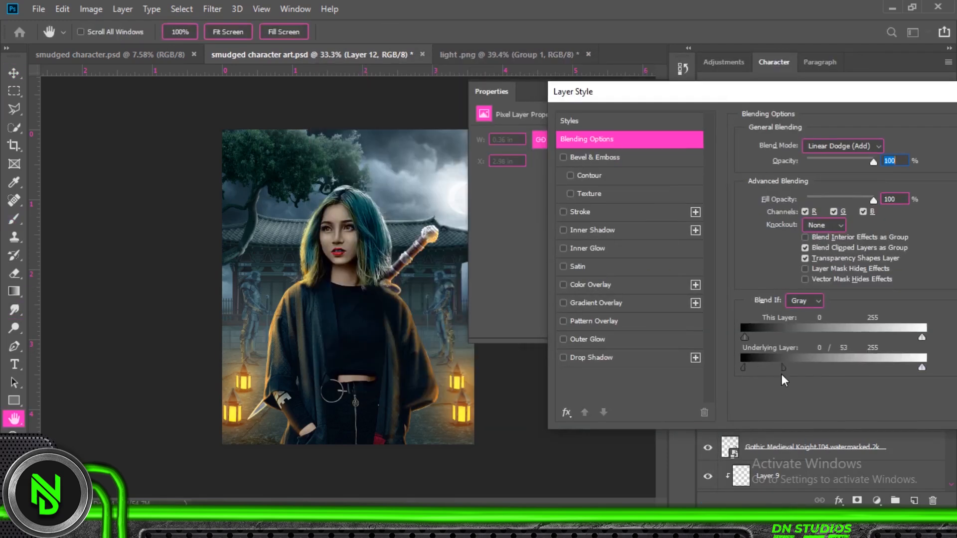
pyautogui.click(901, 141)
pyautogui.click(13, 75)
pyautogui.click(446, 309)
pyautogui.click(708, 310)
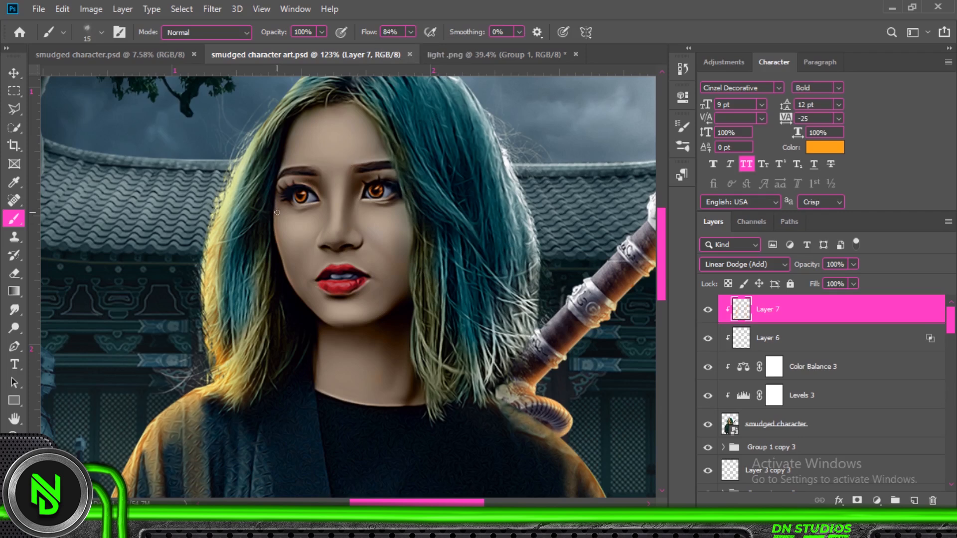
# Try painting yellow-orange light along the character's cheek, jaw and nose bridge, and undo the strokes.
pyautogui.moveTo(277, 213)
pyautogui.mouseDown()
pyautogui.moveTo(314, 311)
pyautogui.moveTo(356, 326)
pyautogui.mouseUp()
pyautogui.press(']')
pyautogui.press(']')
pyautogui.press(']')
pyautogui.press(']')
pyautogui.press(']')
pyautogui.press(']')
pyautogui.press(']')
pyautogui.press(']')
pyautogui.press(']')
pyautogui.press(']')
pyautogui.moveTo(320, 184); pyautogui.dragTo(322, 242)
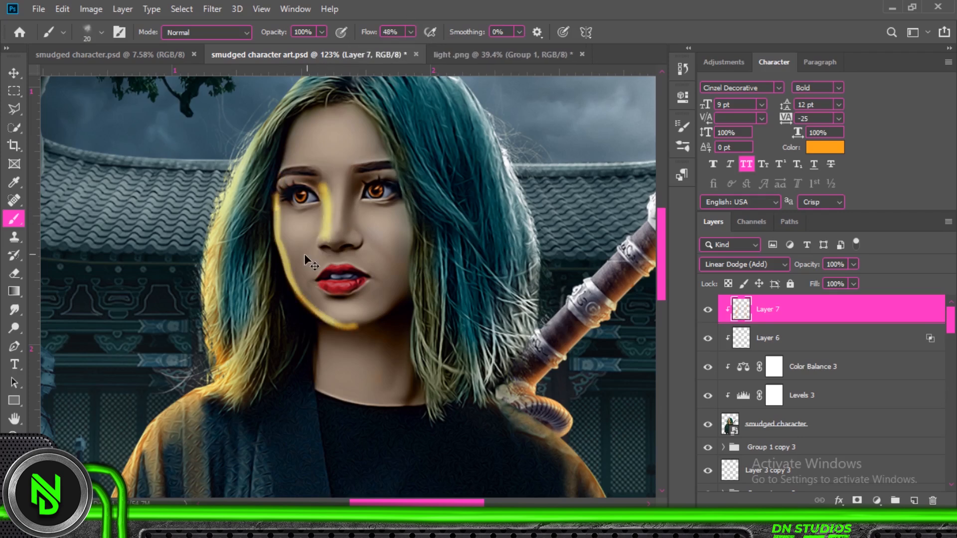
pyautogui.hotkey('ctrl', 'z')
pyautogui.hotkey('ctrl', 'z')
# Choose a deeper orange foreground colour and paint light along the character's nose bridge, cheek and jawline.
pyautogui.click(11, 477)
pyautogui.moveTo(757, 281); pyautogui.dragTo(756, 283)
pyautogui.click(875, 114)
pyautogui.moveTo(320, 181); pyautogui.dragTo(321, 240)
pyautogui.moveTo(275, 198)
pyautogui.mouseDown()
pyautogui.moveTo(275, 218)
pyautogui.moveTo(356, 327)
pyautogui.moveTo(335, 326)
pyautogui.mouseUp()
# Soften the orange light on the character's face with a 30 px Eraser at 40% opacity, and save the document.
pyautogui.press('e')
pyautogui.moveTo(319, 185)
pyautogui.mouseDown()
pyautogui.moveTo(293, 200)
pyautogui.moveTo(334, 233)
pyautogui.mouseUp()
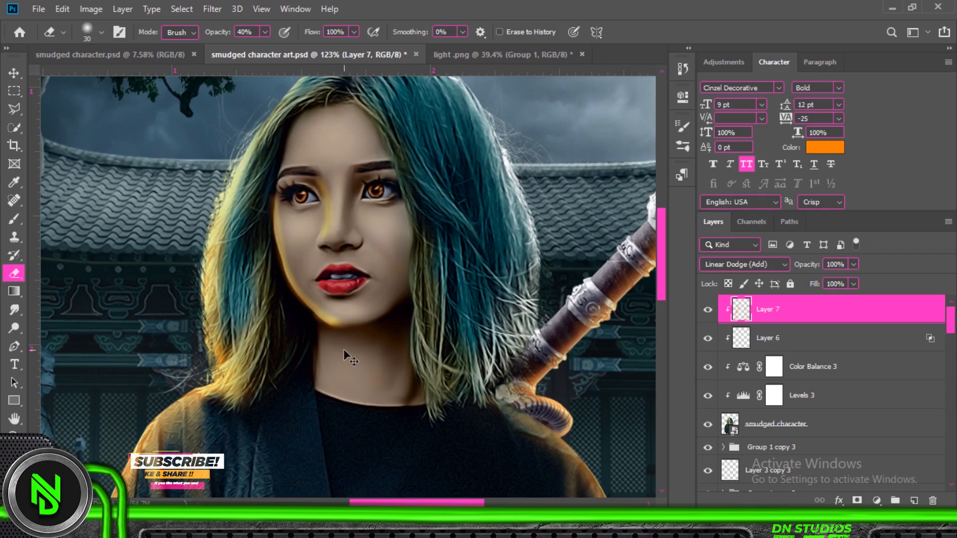
pyautogui.hotkey('ctrl', '-')
pyautogui.hotkey('ctrl', '-')
pyautogui.hotkey('ctrl', '-')
pyautogui.hotkey('ctrl', 's')
pyautogui.press('v')
pyautogui.click(709, 311)
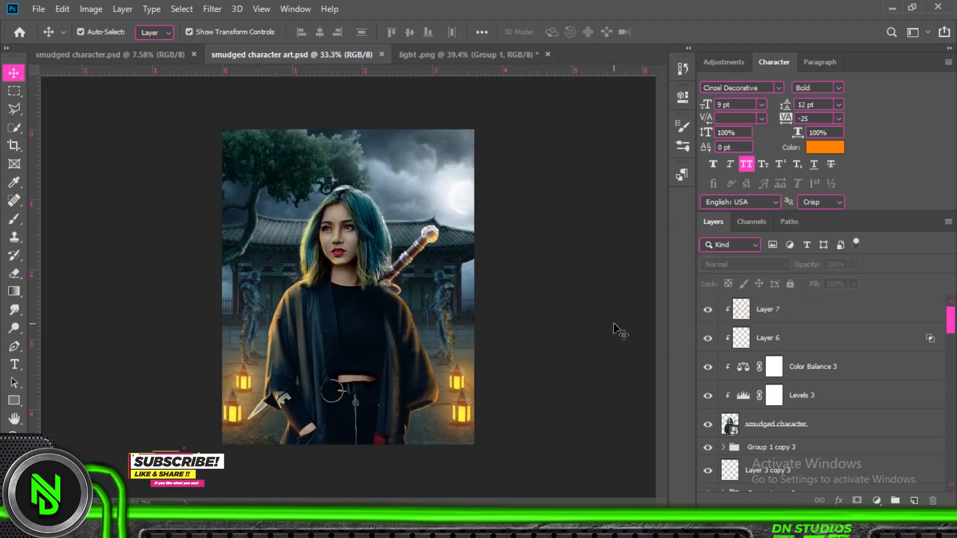
# Open the Camera Raw Filter on the merged smudged character art layer; set Temperature +4, Tint +13, Exposure +0.25, and adjust Shadows, Highlights and Contrast.
pyautogui.click(212, 9)
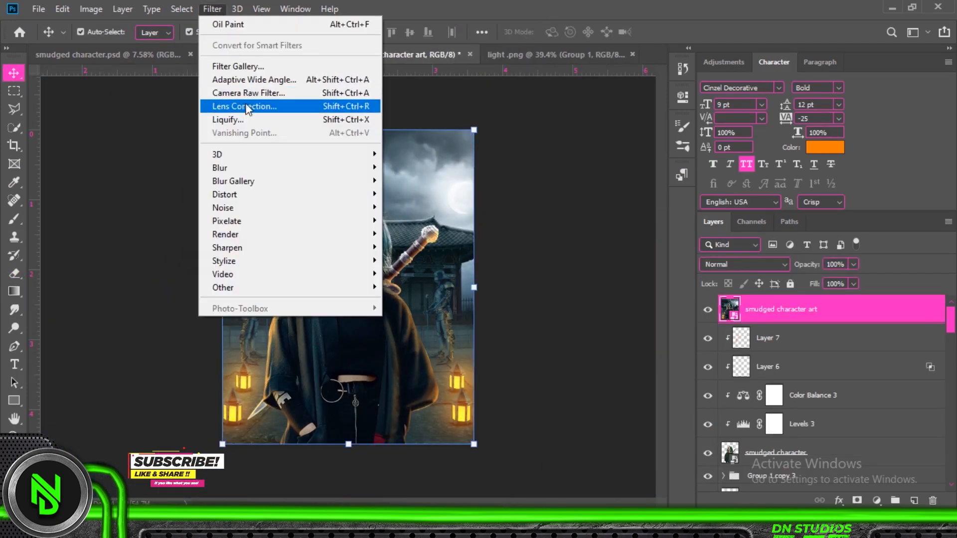
pyautogui.click(247, 94)
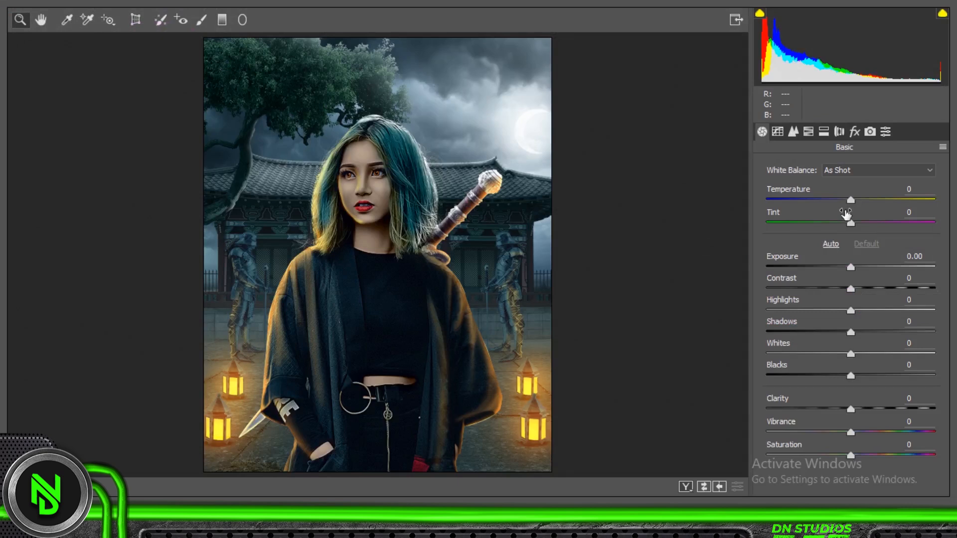
pyautogui.moveTo(847, 213); pyautogui.dragTo(874, 233)
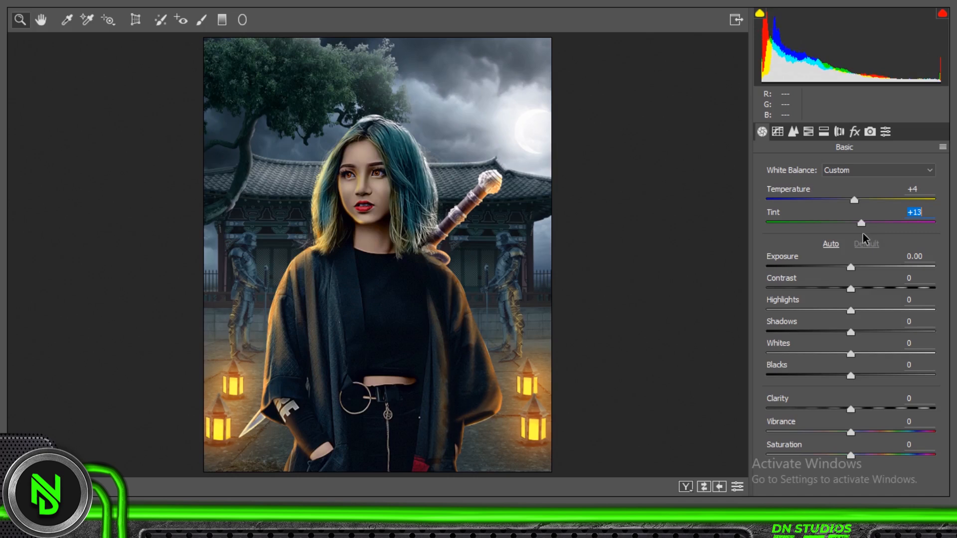
pyautogui.moveTo(851, 270); pyautogui.dragTo(855, 268)
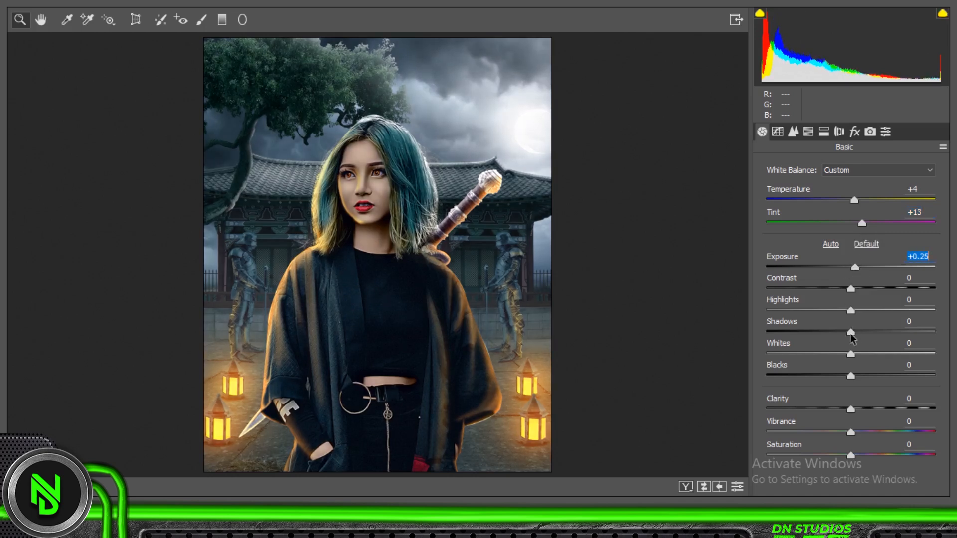
pyautogui.moveTo(851, 333); pyautogui.dragTo(821, 340)
pyautogui.moveTo(851, 310); pyautogui.dragTo(866, 289)
# Set the HSL saturation to Oranges +54, Yellows +18, Greens +8, Aquas +100, Blues +31 and Purples +100.
pyautogui.click(808, 131)
pyautogui.click(813, 190)
pyautogui.moveTo(851, 265); pyautogui.dragTo(878, 265)
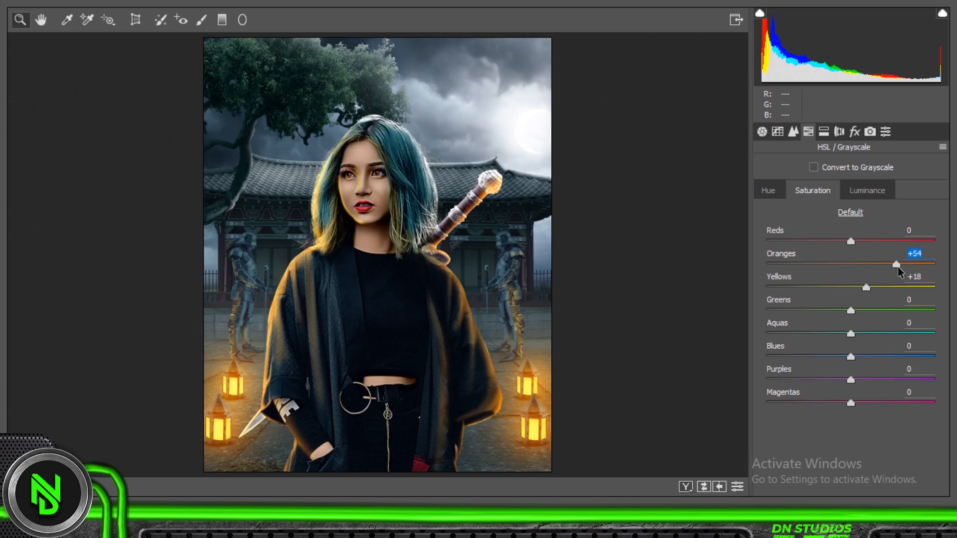
pyautogui.moveTo(851, 311); pyautogui.dragTo(936, 333)
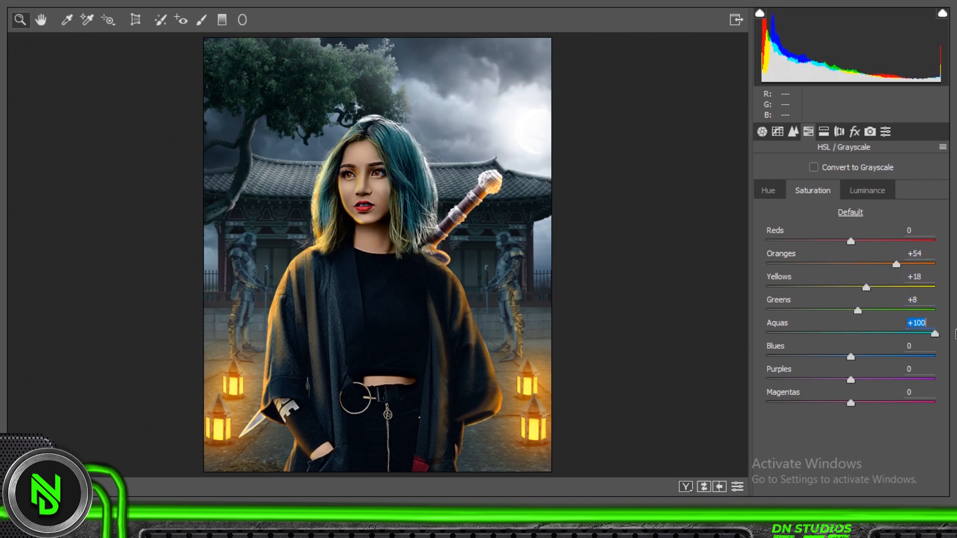
pyautogui.moveTo(851, 357); pyautogui.dragTo(877, 380)
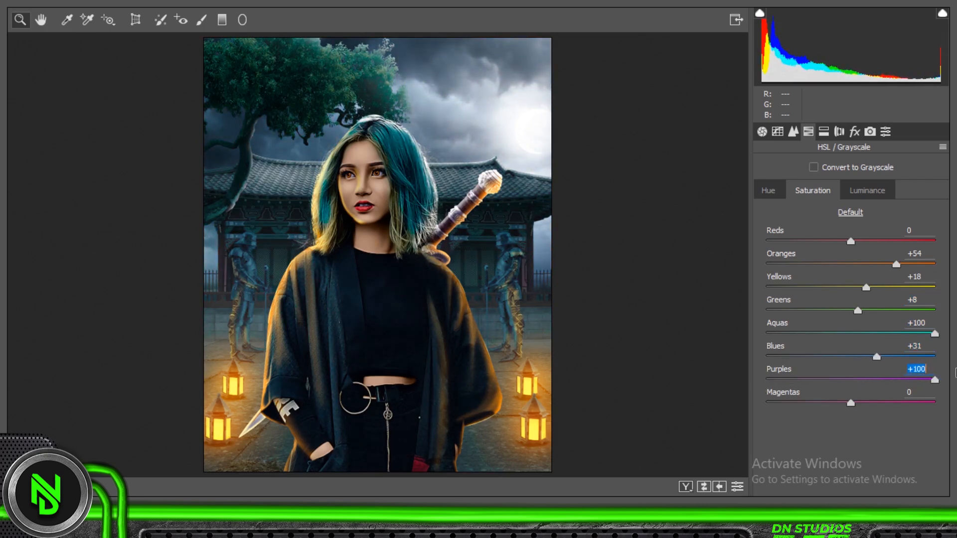
# Shift the HSL hue of Yellows to -44 and Oranges to -15 for a warmer lantern glow.
pyautogui.click(769, 195)
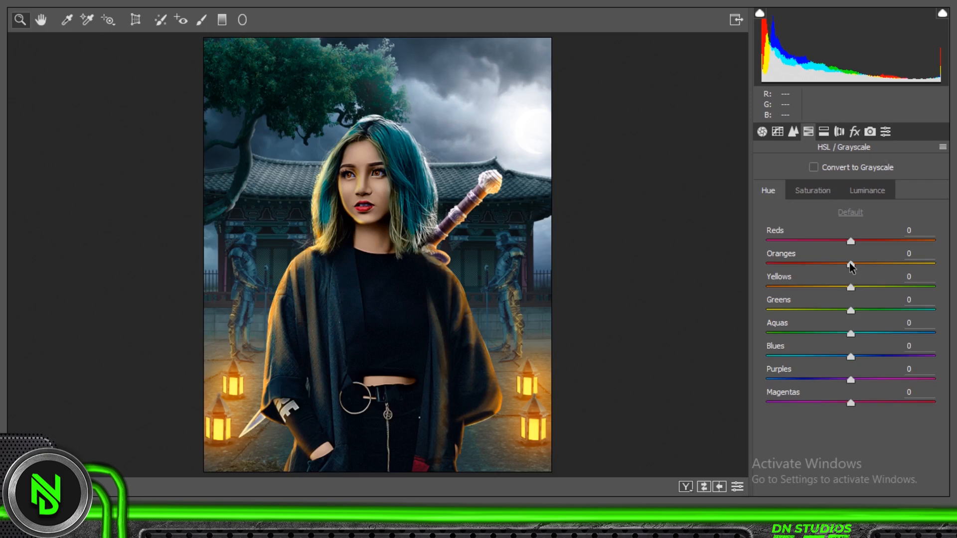
pyautogui.moveTo(850, 288); pyautogui.dragTo(813, 289)
pyautogui.moveTo(851, 264); pyautogui.dragTo(831, 274)
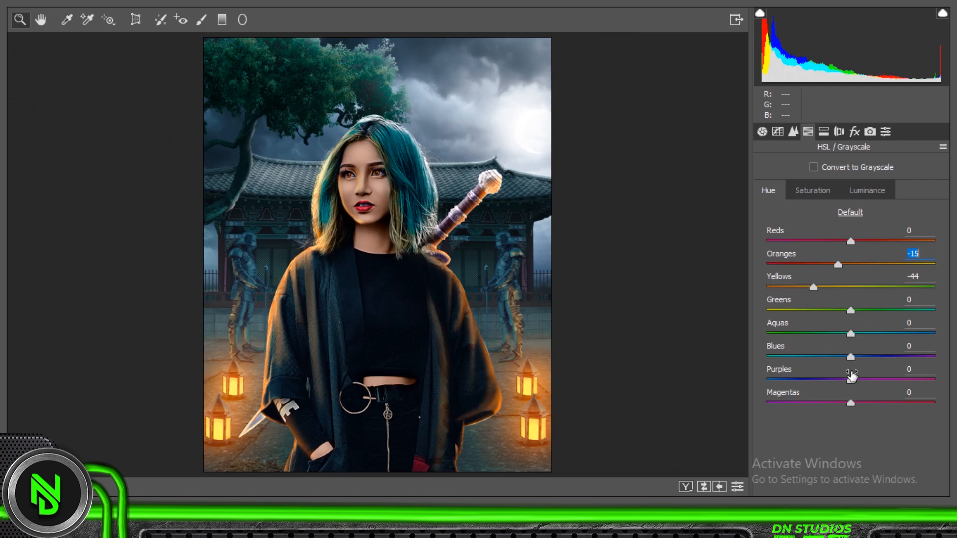
# Add a post-crop vignette with an amount of -35 in Highlight Priority style, and apply the Camera Raw Filter.
pyautogui.click(855, 132)
pyautogui.moveTo(851, 363); pyautogui.dragTo(821, 368)
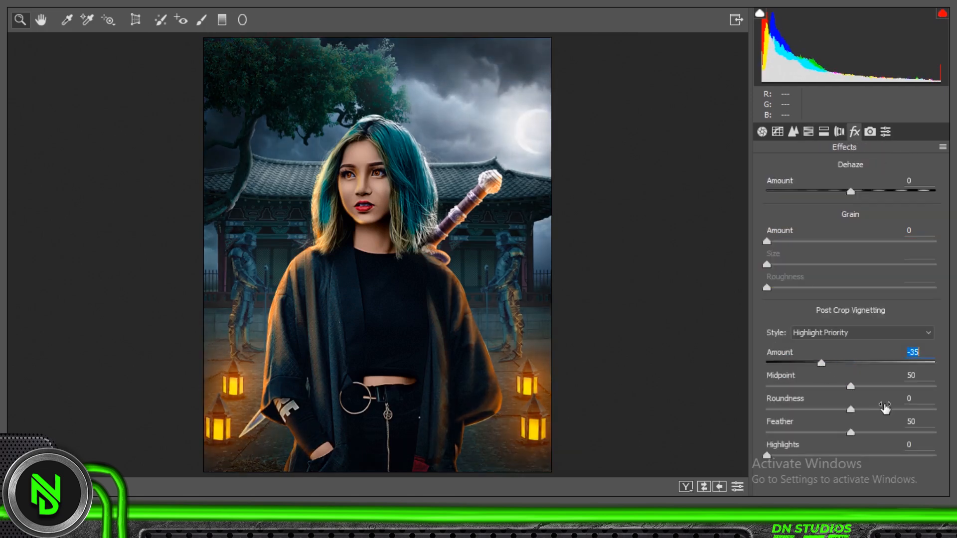
pyautogui.click(928, 517)
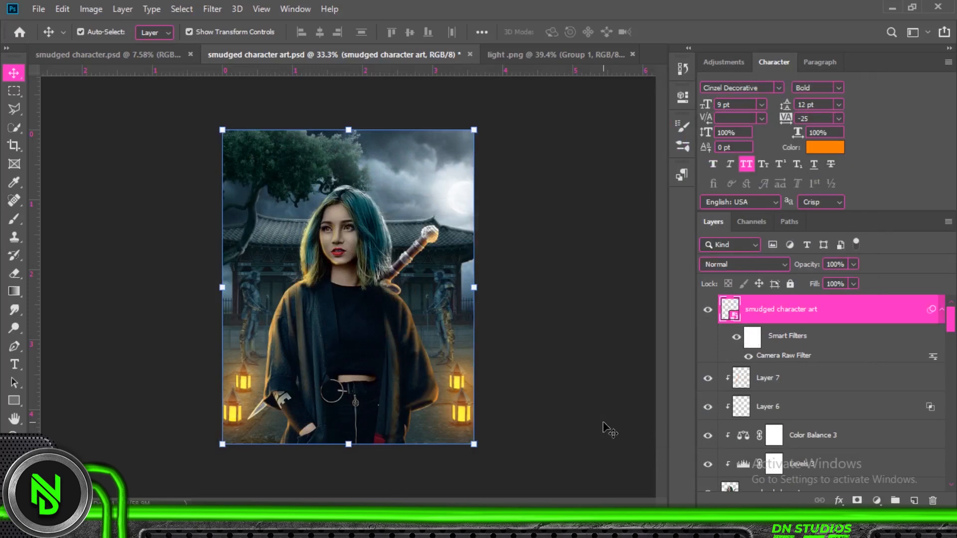
# Compare the artwork with and without the smart filters by toggling their visibility, leave them visible, and deselect the layer.
pyautogui.click(737, 337)
pyautogui.click(737, 337)
pyautogui.click(736, 337)
pyautogui.click(737, 338)
pyautogui.click(579, 292)
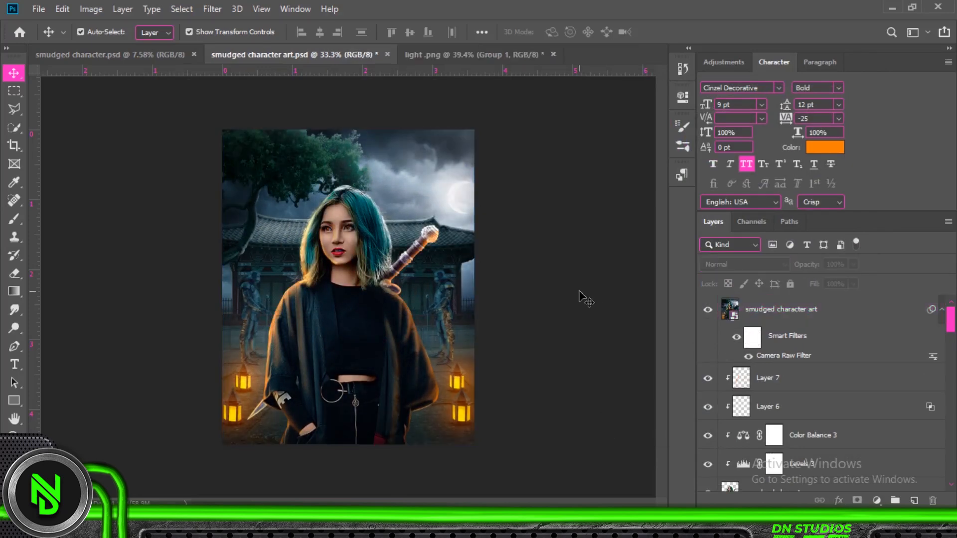